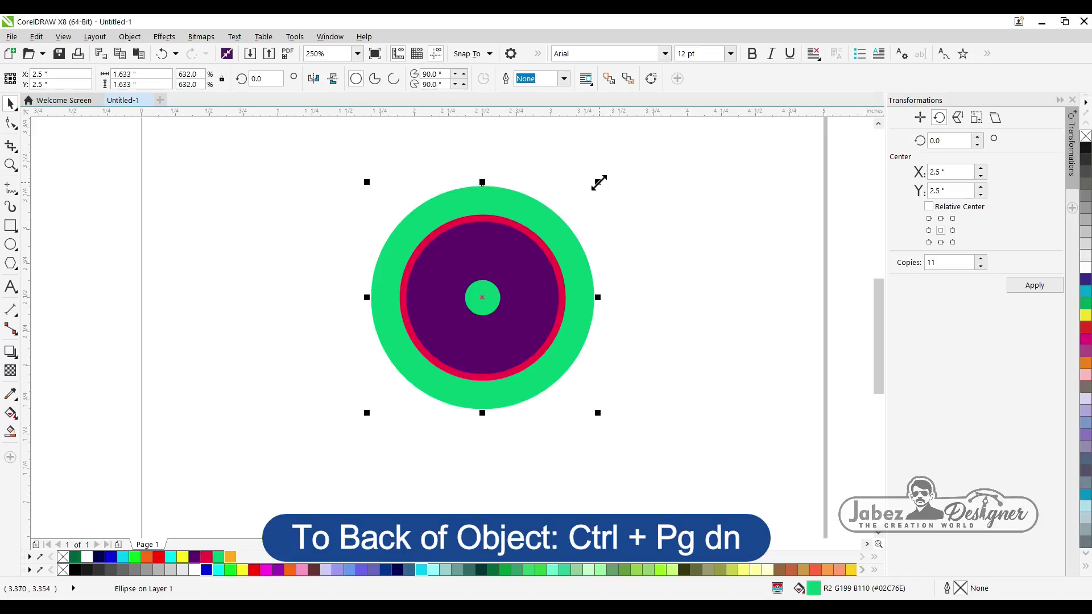
- Stack two larger concentric circles behind the green ring: orange about 1.97 in wide, and purple about 2.57 in wide at the back
left_click(230, 557)
key("shift+Page_Down")
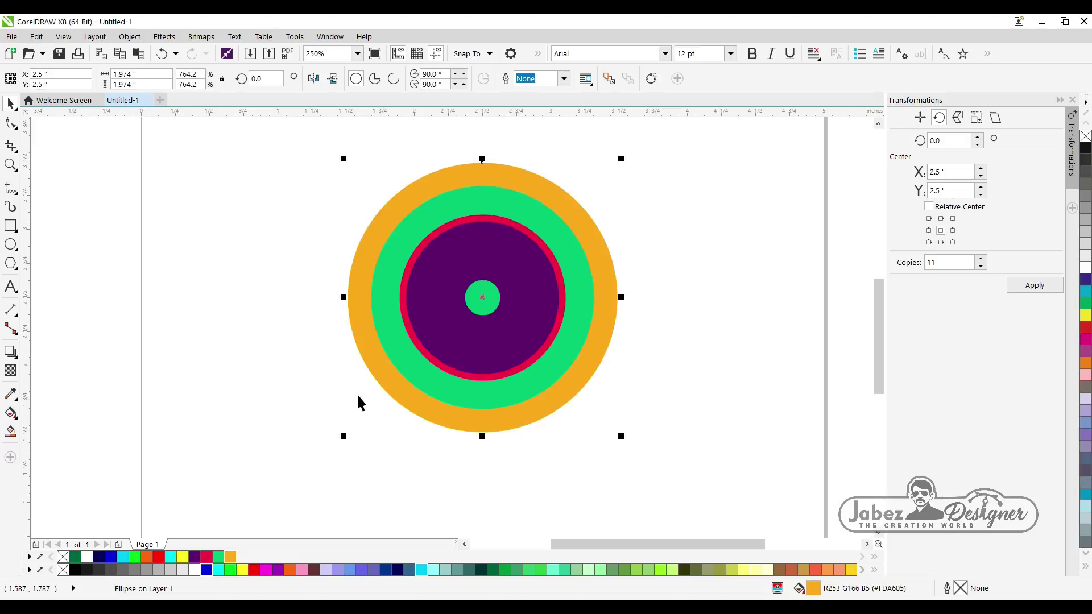
left_click_drag(622, 158, 665, 155)
left_click(527, 206, "shift")
key("Escape")
left_click(563, 192)
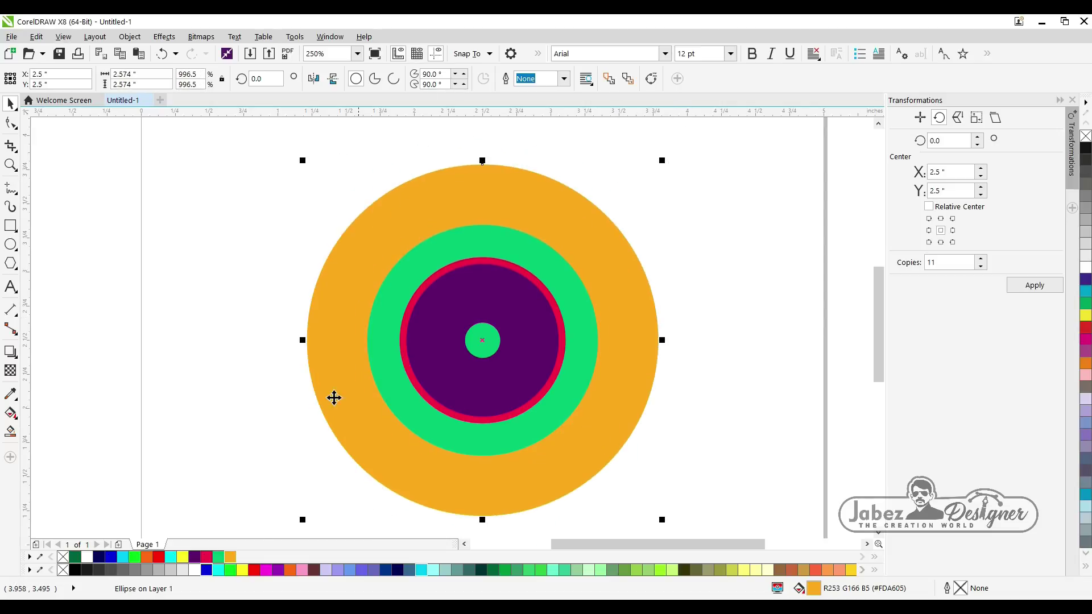
left_click(194, 557)
key("shift+Page_Down")
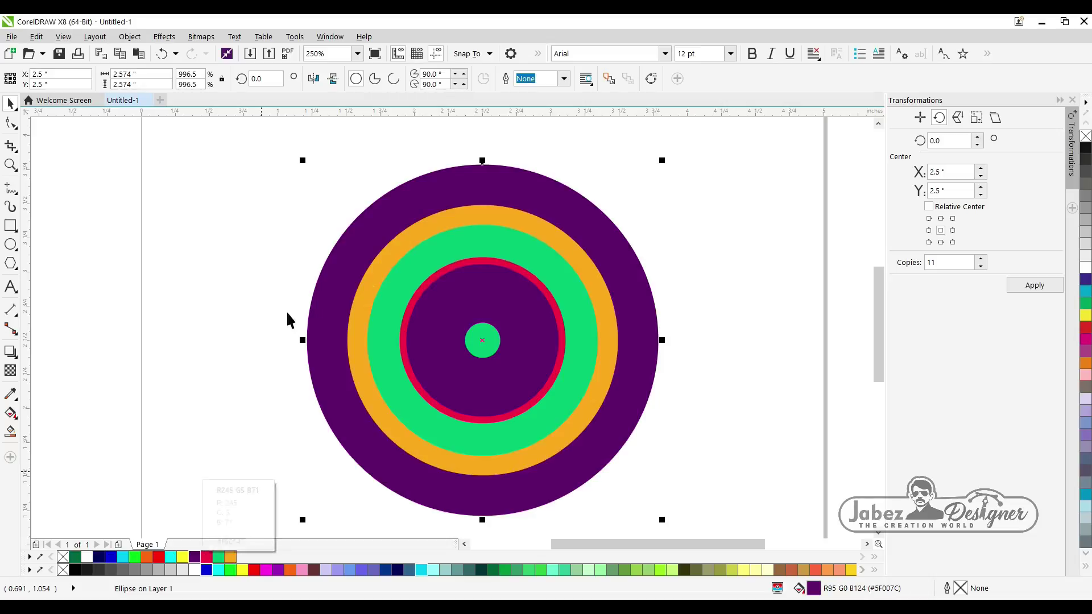
- Make a copy of the orange circle about 2.124 in wide with no fill and a 0.5 mm orange outline
left_click(562, 235)
mouse_move(626, 195)
left_mouse_down()
mouse_move(646, 186)
mouse_move(637, 187)
left_mouse_up()
left_click(63, 568)
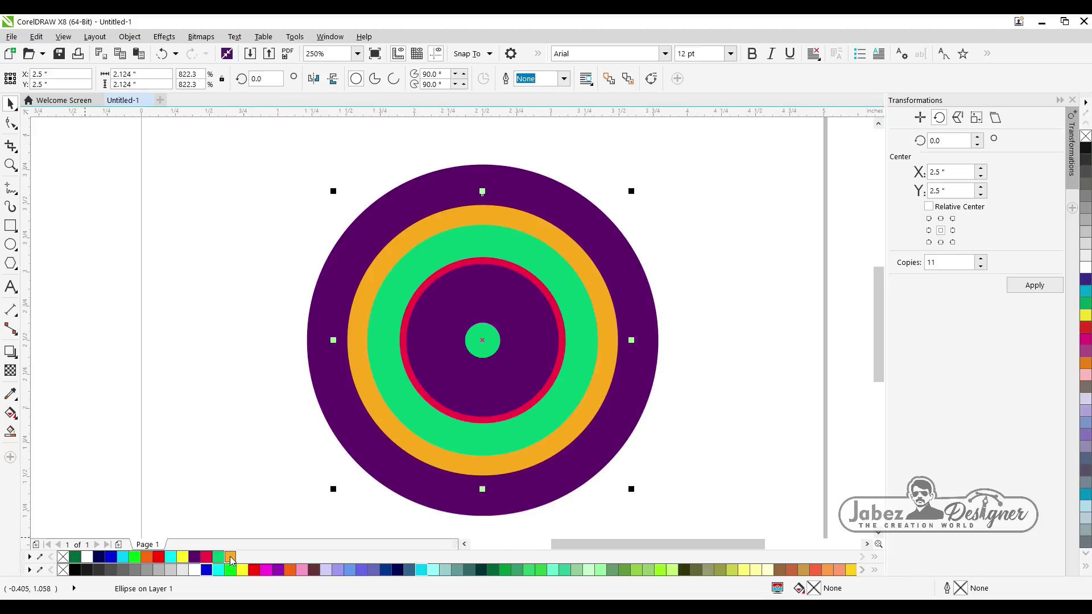
right_click(230, 557)
left_click(564, 78)
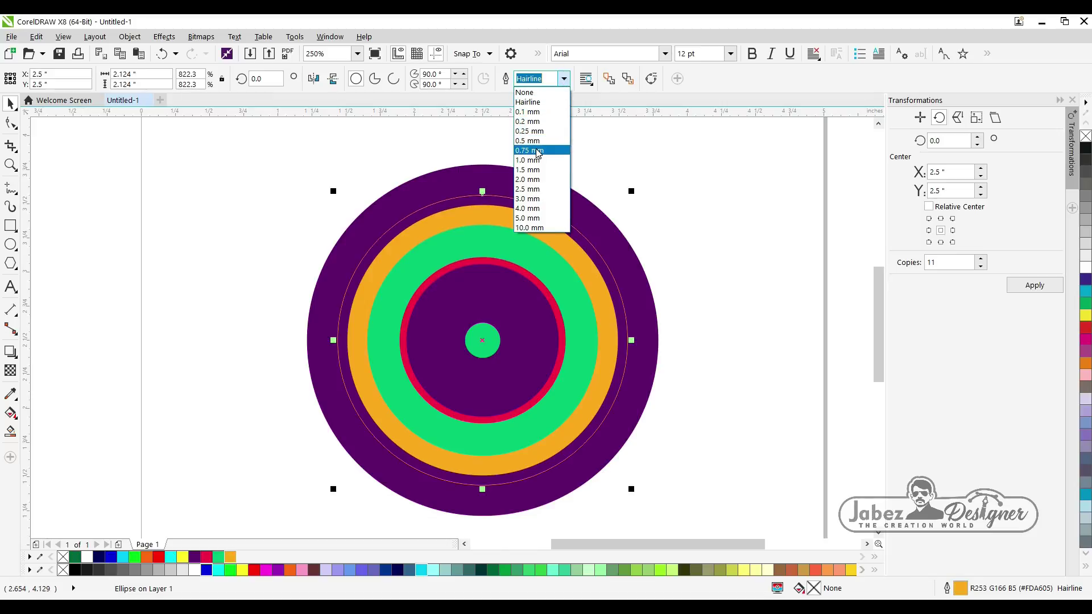
left_click(540, 150)
left_click(563, 78)
left_click(541, 141)
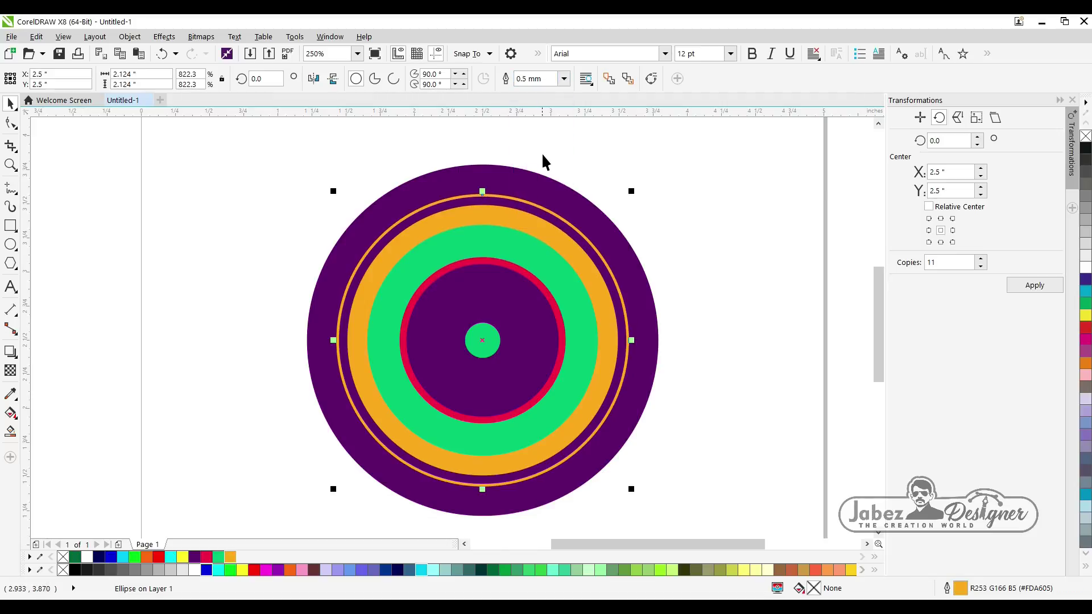
- Add a crimson circle about 2.916 in wide behind the outer purple circle
left_click(542, 152)
left_click(530, 181)
left_click_drag(662, 161, 715, 147)
left_click(206, 560)
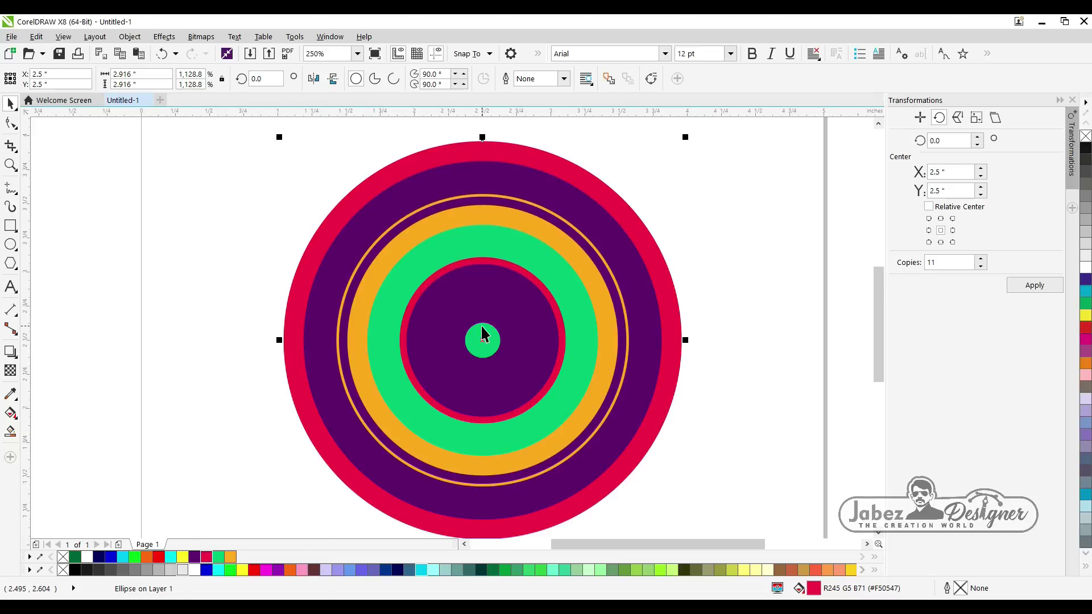
- Shrink the inner purple circle to about 1.066 in wide so the crimson ring around it is thicker
scroll(481, 333, "up", 3)
left_click(549, 250)
left_click_drag(644, 198, 634, 204)
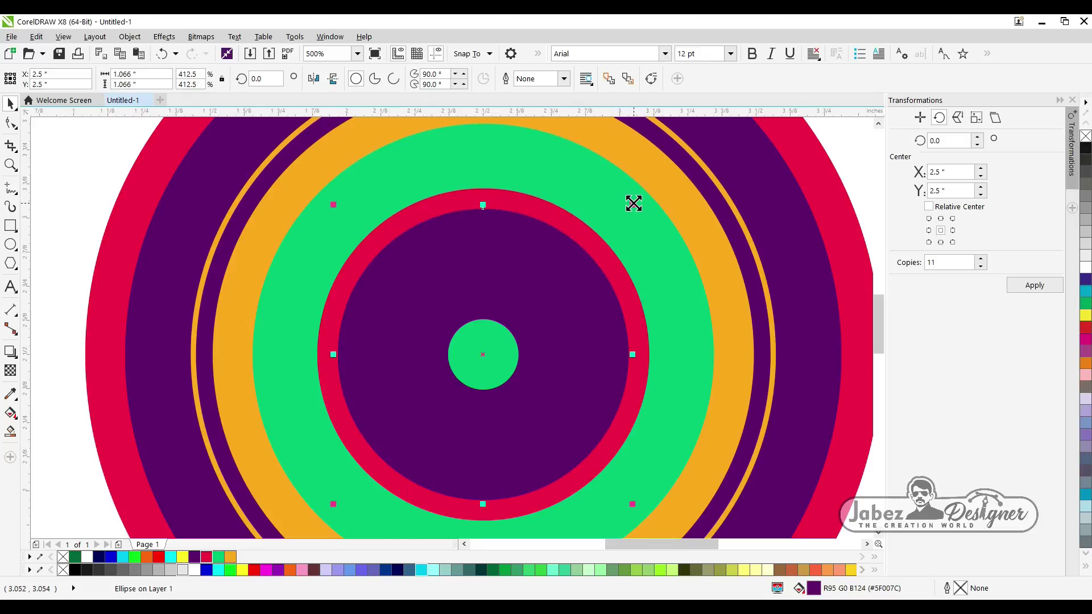
- Draw an orange ellipse about 0.075 by 0.208 in above the green centre circle and align it horizontally with the circles' centre
left_click(10, 244)
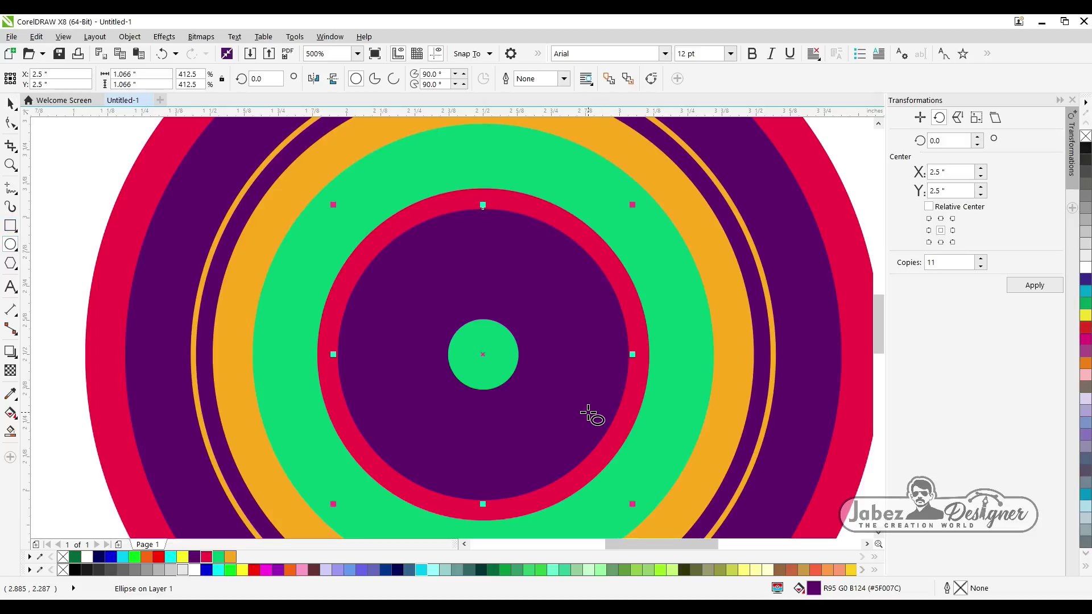
scroll(479, 312, "up", 2)
left_click_drag(499, 256, 521, 317)
left_click(231, 556)
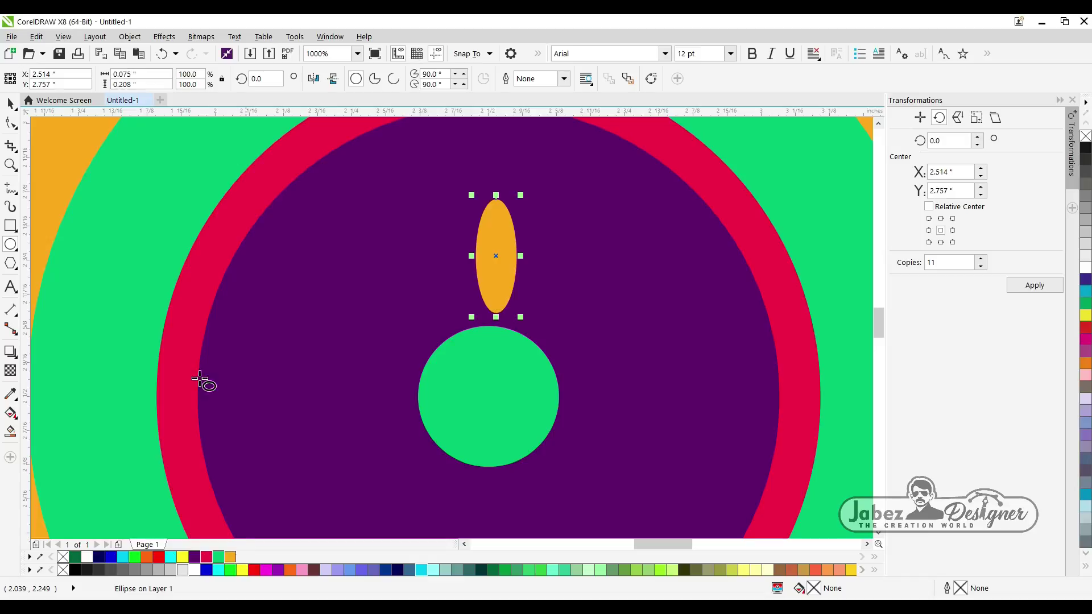
left_click(10, 103)
left_click(528, 385, "shift")
key("c")
- Apply a linear fountain fill to the ellipse, running from orange at its top to white at its bottom
left_click(511, 269)
left_click(493, 272)
key("g")
left_click_drag(486, 218, 488, 312)
- Try to repeat the gradient ellipse around the green circle's centre as copies rotated in 30-degree steps
left_click(10, 103)
double_click(487, 264)
left_click_drag(488, 264, 489, 378)
left_click_drag(461, 193, 385, 235)
key("ctrl+d")
key("ctrl+d")
key("ctrl+d")
key("ctrl+d")
key("ctrl+d")
key("ctrl+d")
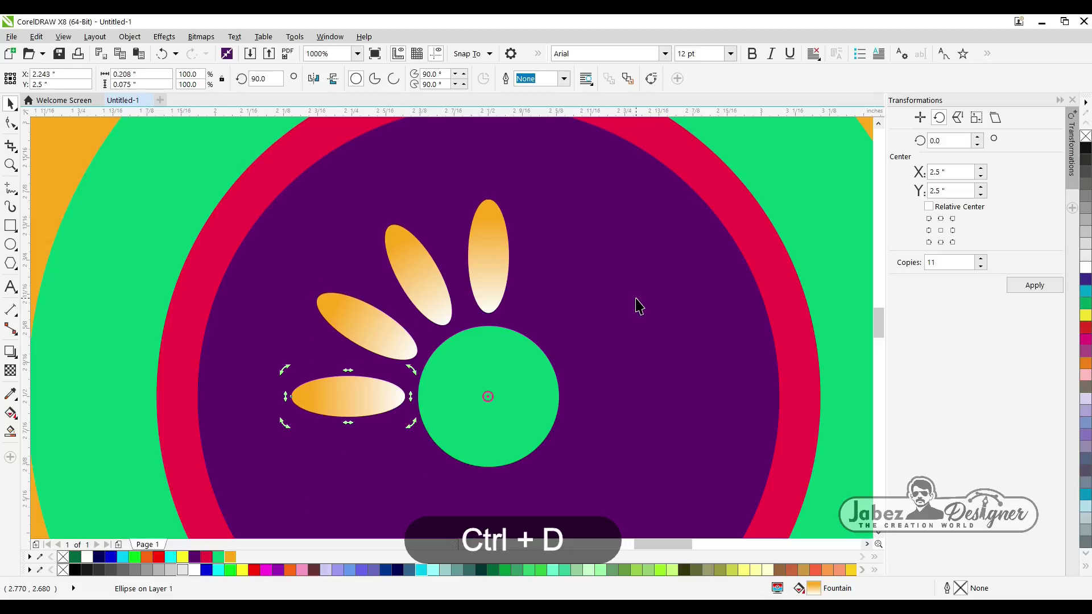
- Undo the rotated ellipse copies
key("ctrl+z")
key("ctrl+z")
key("ctrl+z")
key("ctrl+z")
key("ctrl+z")
key("ctrl+z")
key("ctrl+z")
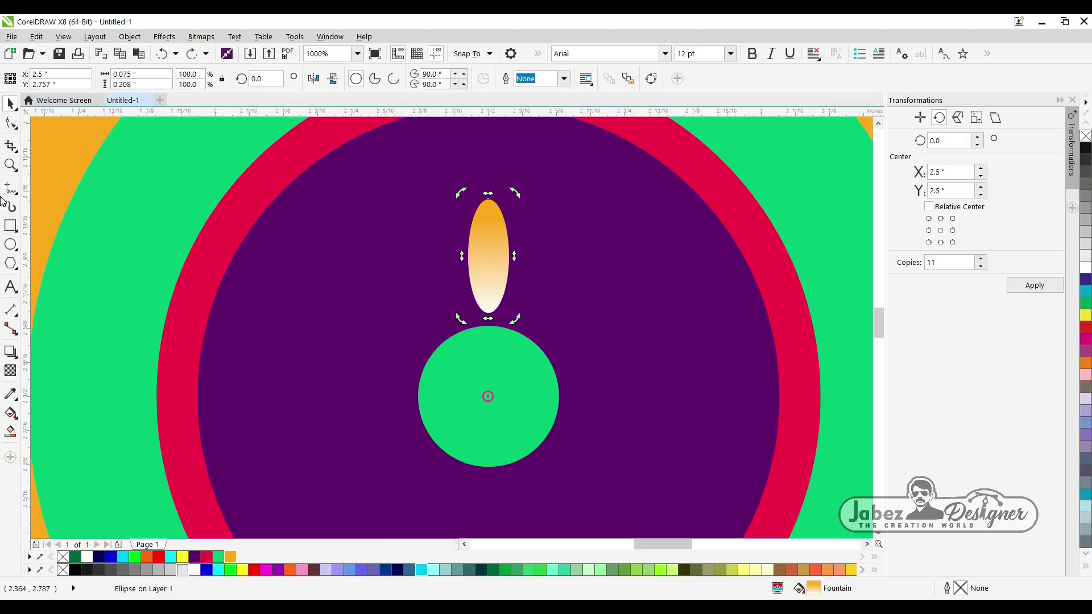
- Draw a small white circle above the gradient ellipse and align its centre horizontally with the ellipse
left_click(10, 255)
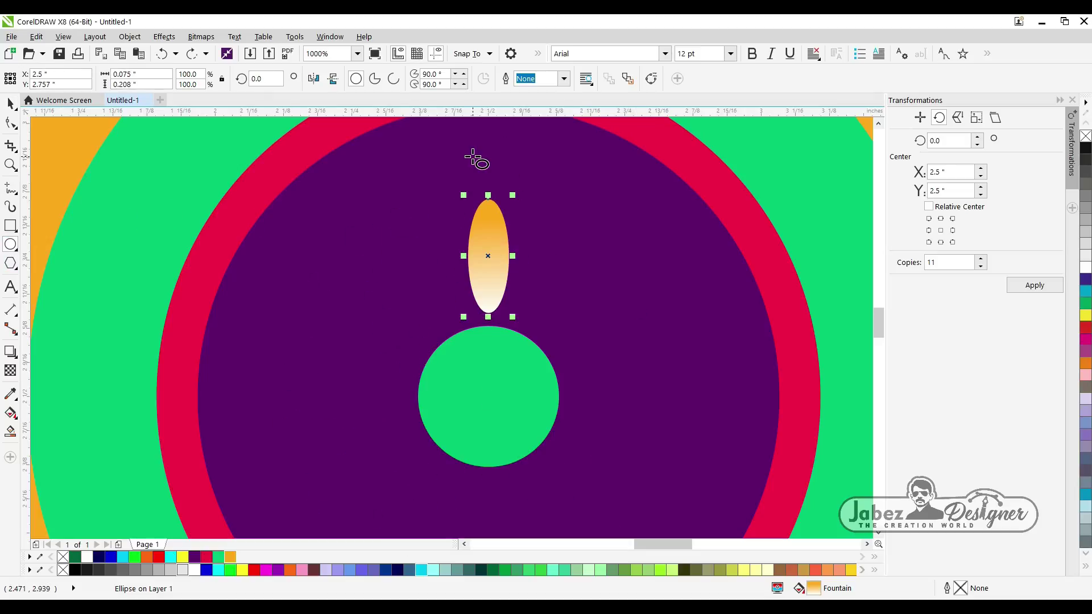
scroll(495, 188, "up", 2)
left_click_drag(503, 194, 547, 188)
left_click(86, 557)
left_click(11, 103)
left_click(511, 261, "shift")
key("c")
- Enlarge the gradient ellipse to about 0.086 by 0.24 in
scroll(511, 260, "down", 1)
left_click(536, 256)
left_click(520, 266)
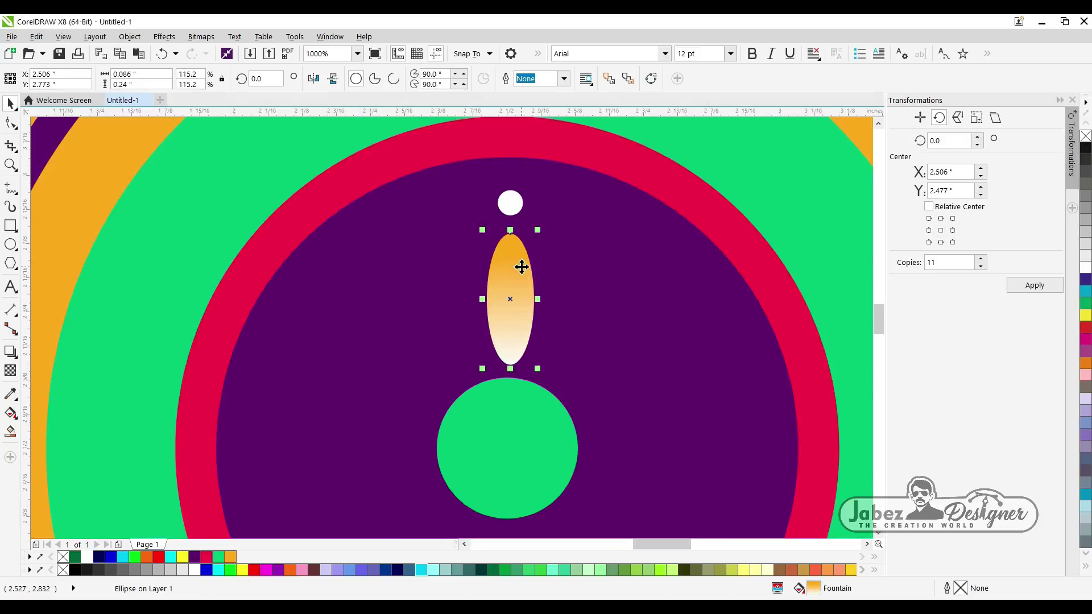
- Recolour the ellipse's gradient from red at its top through yellow to white at its bottom, and fill the central green circle white
key("g")
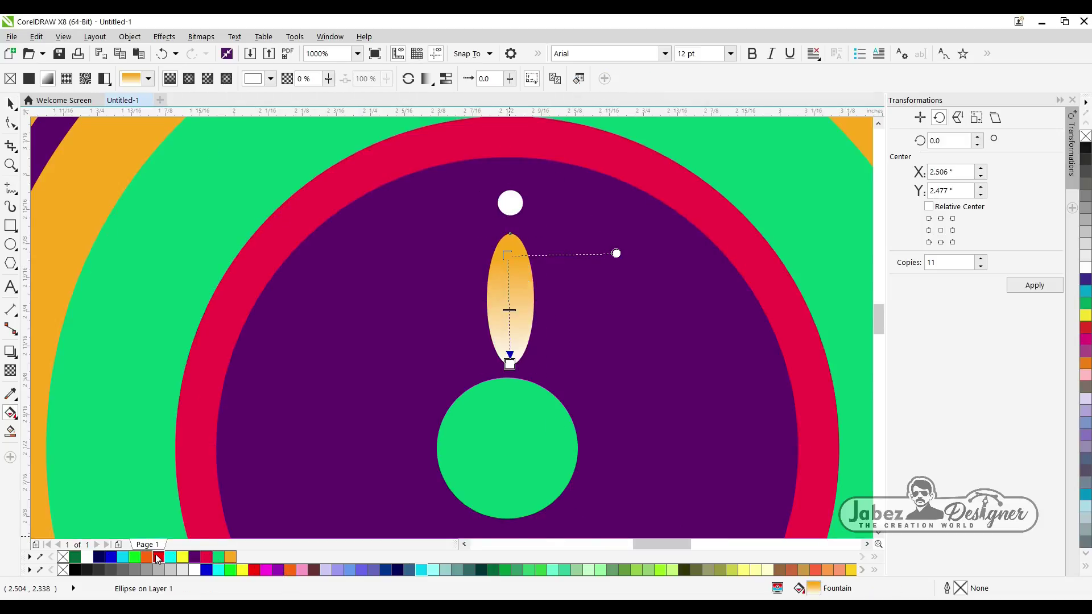
left_click_drag(523, 375, 510, 364)
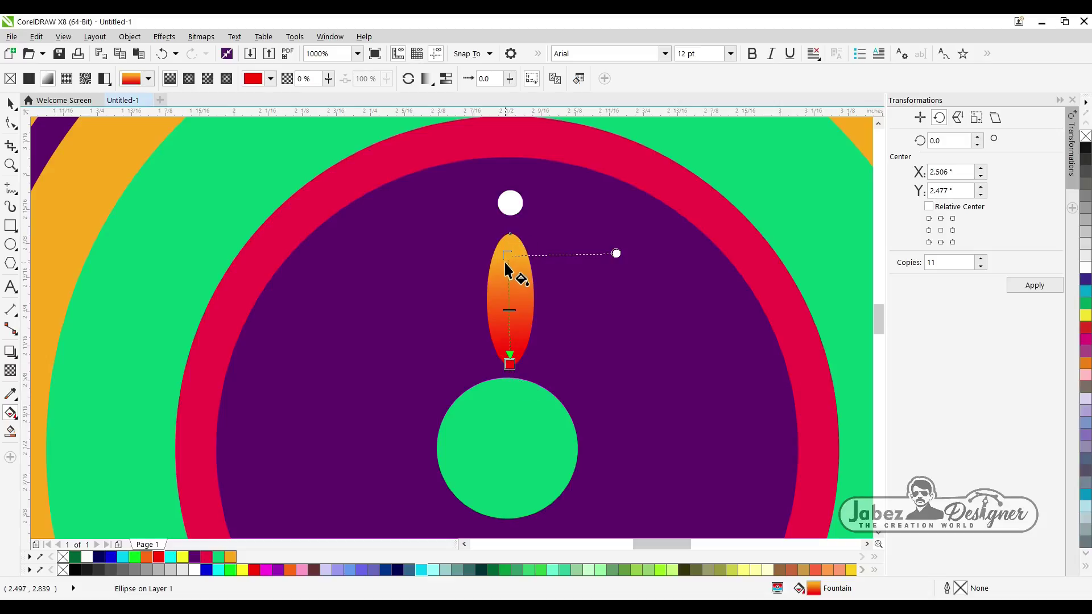
left_click_drag(515, 235, 512, 370)
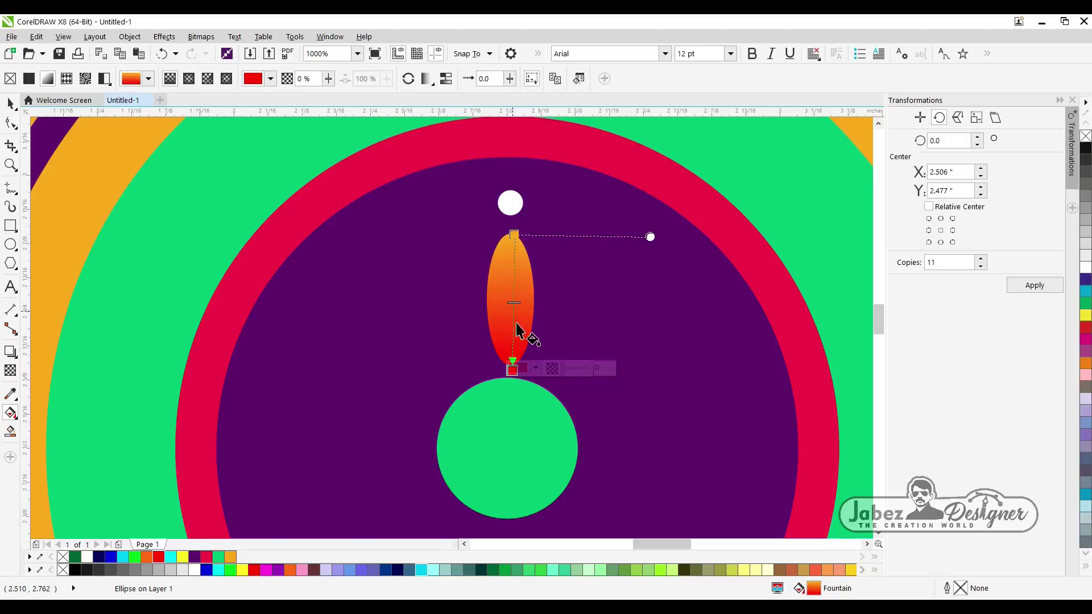
left_click_drag(510, 317, 506, 304)
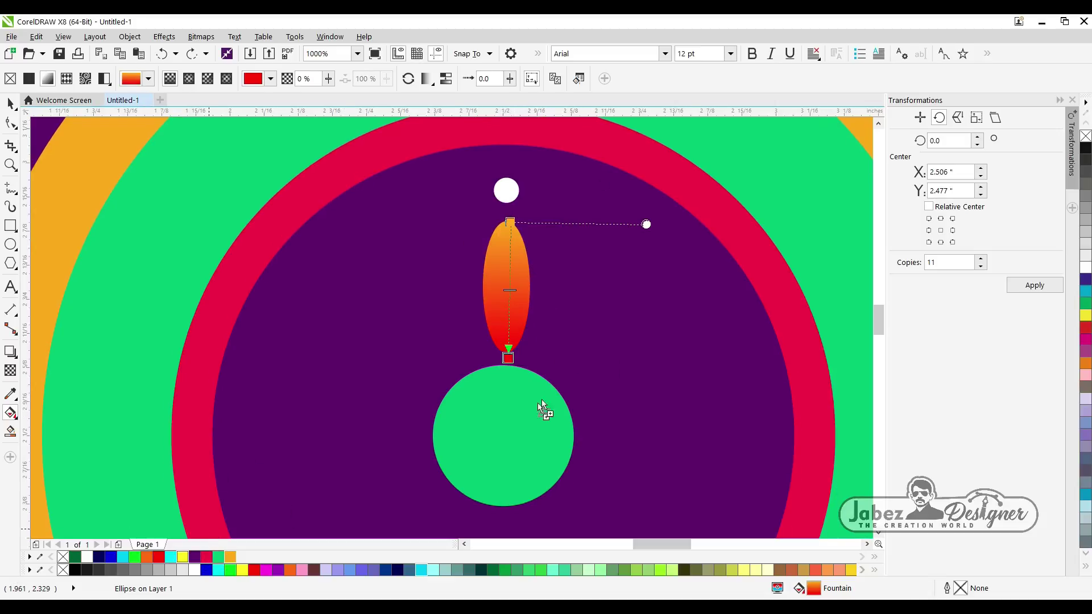
left_click_drag(508, 363, 508, 359)
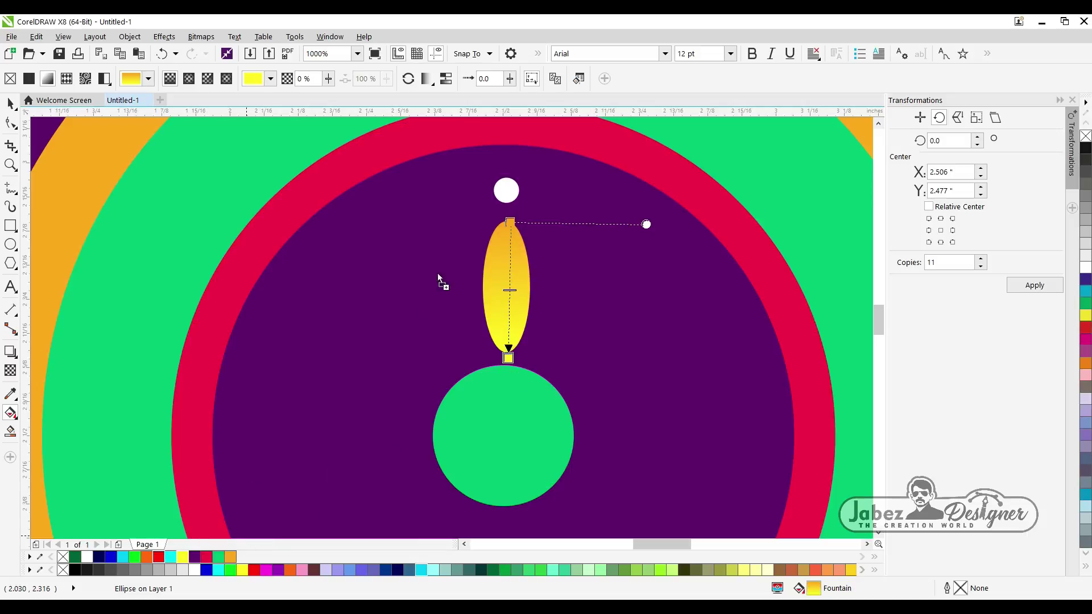
left_click_drag(515, 224, 514, 223)
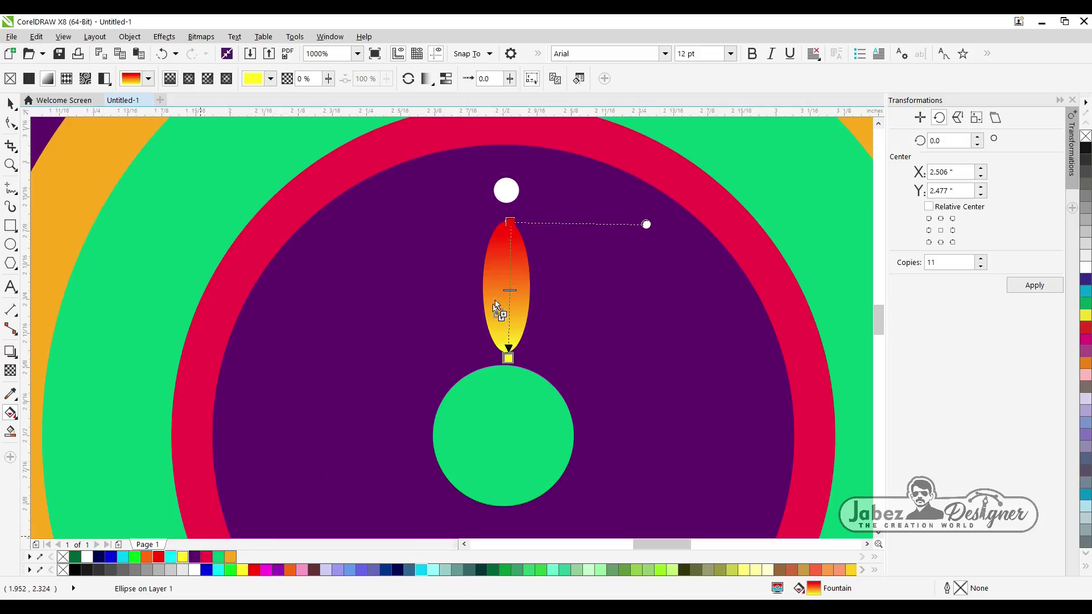
left_click_drag(510, 301, 509, 301)
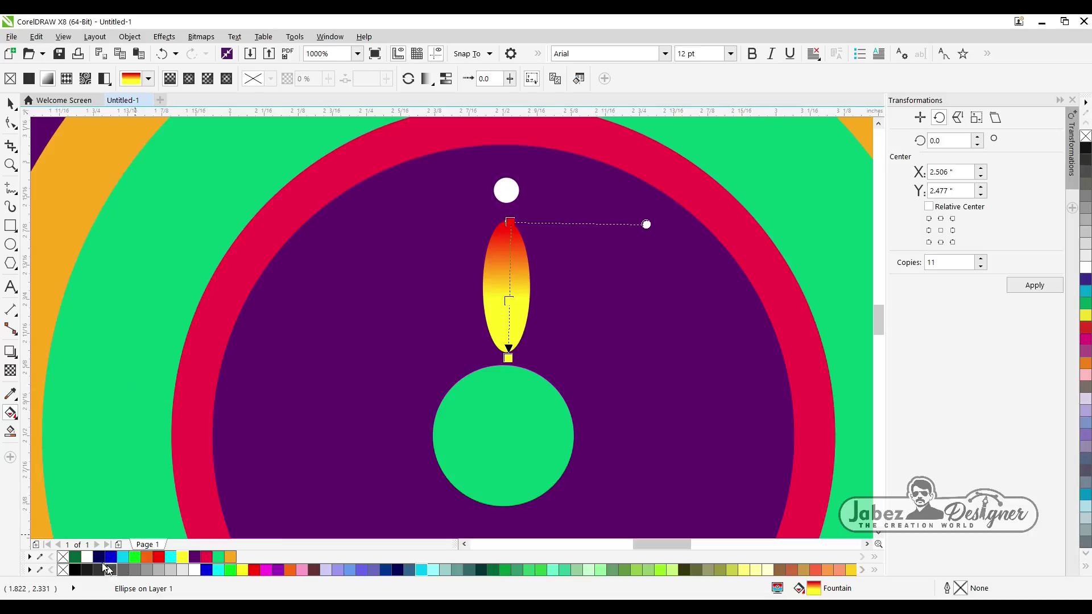
left_click_drag(508, 362, 508, 361)
left_click(510, 448)
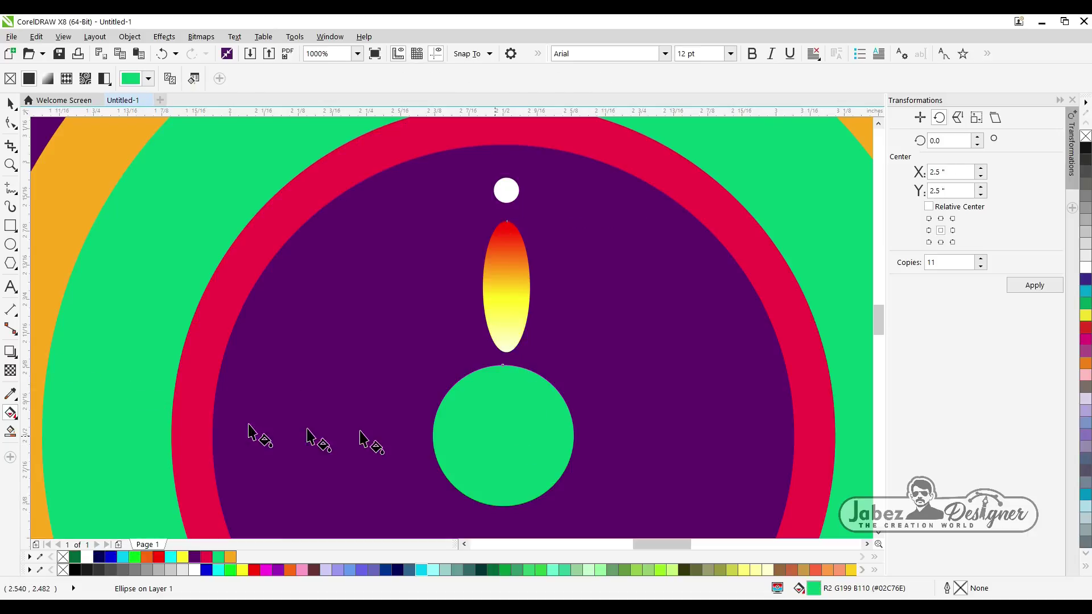
left_click_drag(196, 539, 523, 449)
- Group the gradient ellipse with its white dot and move the group's rotation centre to the centre of the white circle
left_click(11, 104)
double_click(515, 285)
left_click_drag(506, 288, 508, 445)
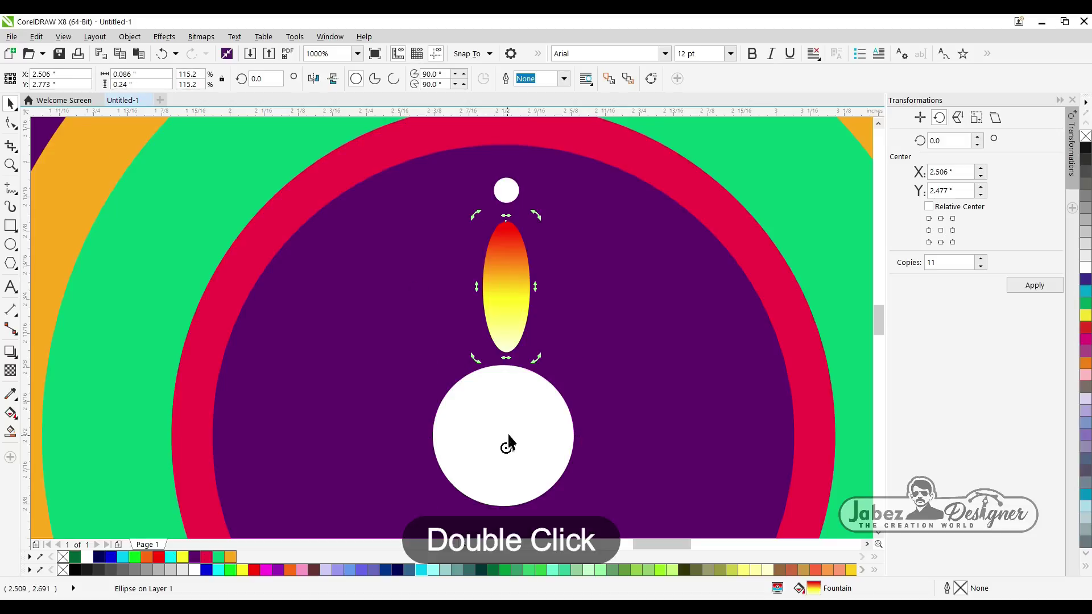
left_click(513, 185, "shift")
left_click(504, 266)
left_click_drag(502, 265, 497, 413)
key("ctrl+z")
key("ctrl+g")
left_click(517, 286)
left_click_drag(506, 266, 495, 385)
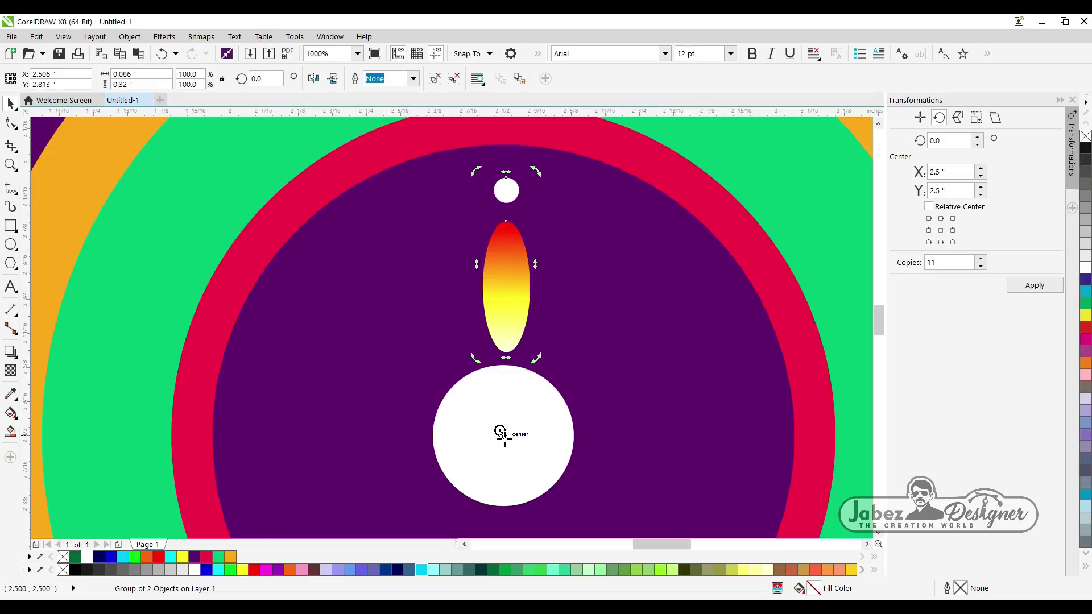
- Repeat the petal group around the white centre circle at 30-degree intervals to form a ring of 12 petals
left_click_drag(537, 172, 398, 202)
scroll(497, 300, "down", 2)
key("ctrl+d")
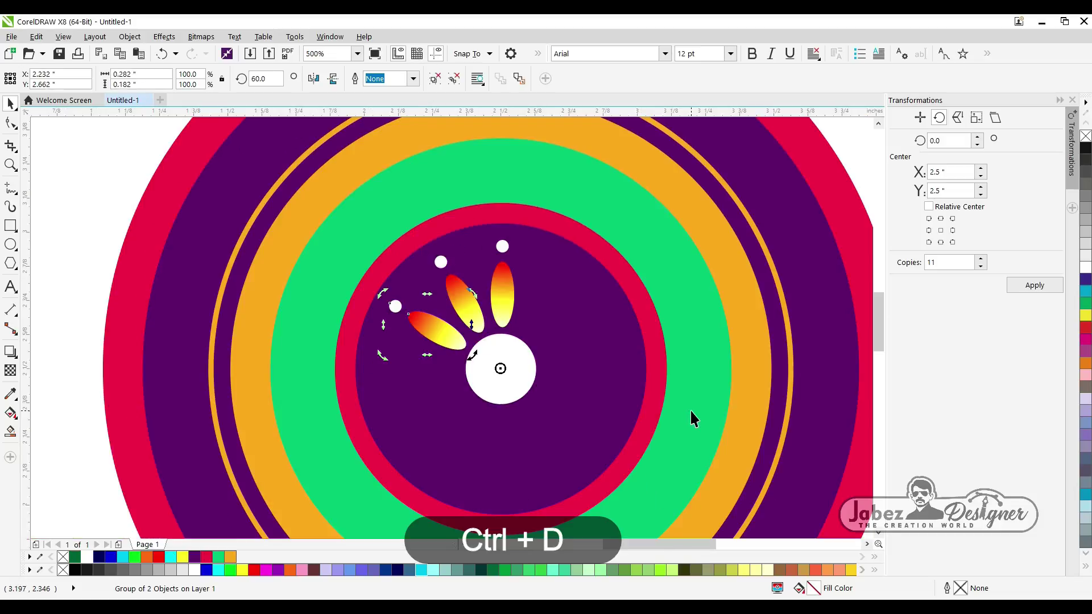
key("ctrl+d")
key("ctrl+d")
key("ctrl+d")
key("ctrl+d")
key("ctrl+d")
key("ctrl+d")
key("ctrl+d")
key("ctrl+d")
key("ctrl+d")
scroll(539, 384, "down", 1)
left_click(647, 343)
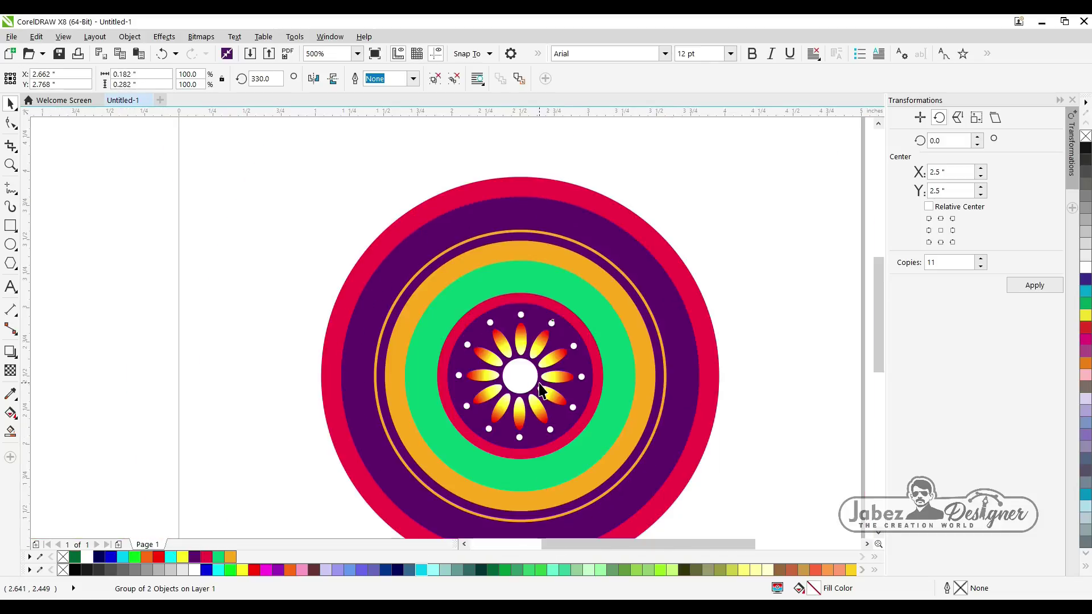
- Draw a white dot about 0.031 in wide on the thin crimson ring above the top petal
scroll(459, 270, "up", 2)
left_click(10, 244)
left_click_drag(522, 272, 547, 297)
left_click(87, 559)
scroll(528, 300, "up", 1)
key("space")
left_click_drag(461, 285, 488, 275)
left_click_drag(488, 276, 428, 288)
key("ctrl+z")
key("ctrl+z")
- Shrink the white dot on the thin crimson ring to about 0.024 in wide
left_click(539, 272)
scroll(483, 212, "down", 2)
scroll(484, 214, "up", 2)
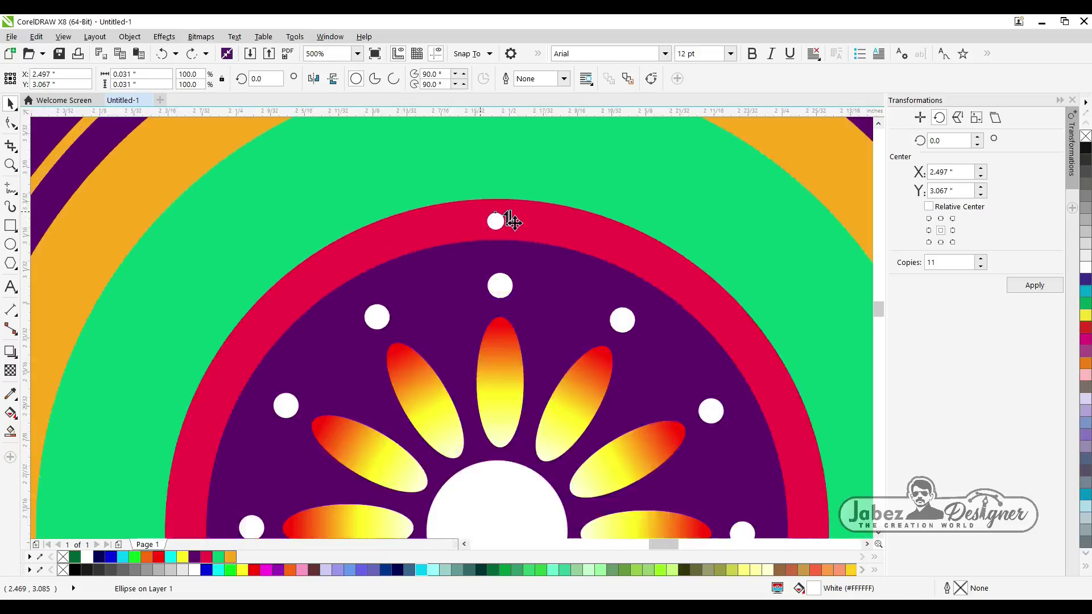
left_click(518, 232)
scroll(518, 232, "up", 1)
- Move the small dot's rotation centre to the flower's centre and create a copy rotated 15 degrees along the crimson ring
double_click(529, 193)
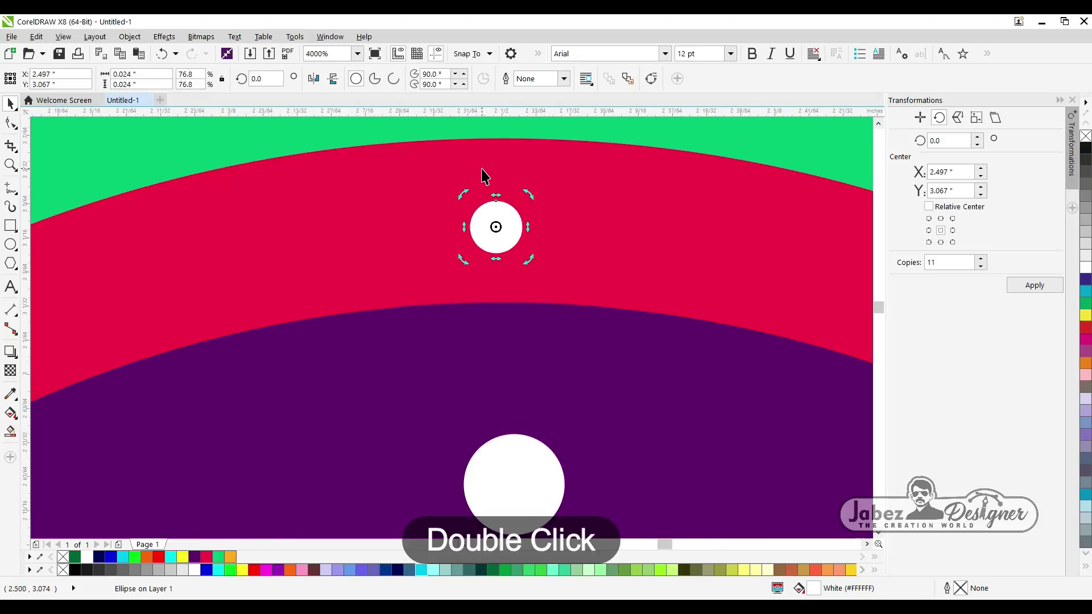
scroll(483, 180, "down", 3)
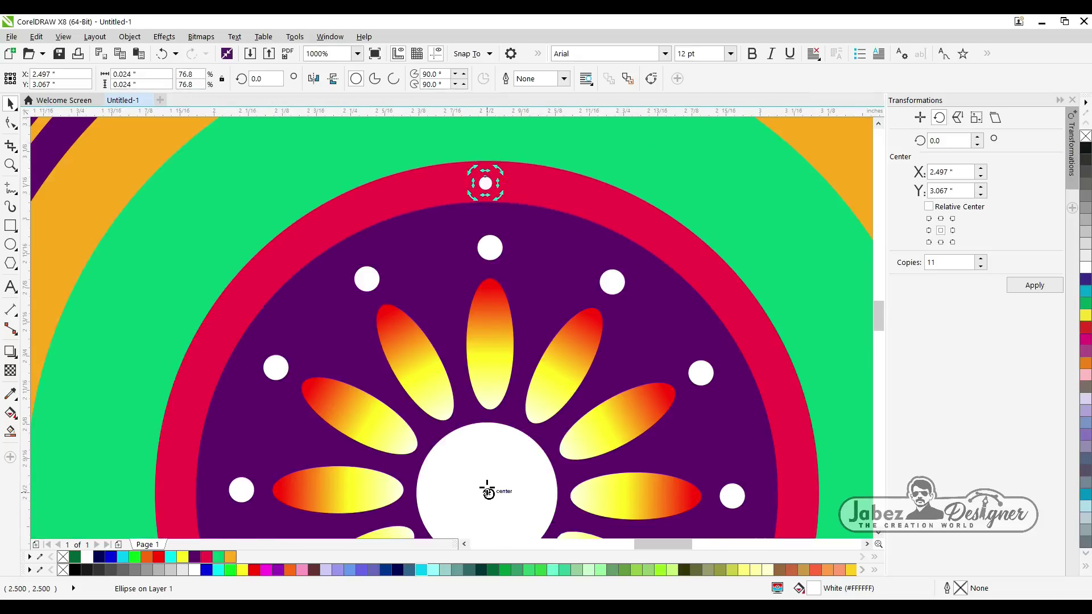
left_click_drag(488, 490, 487, 492)
scroll(490, 297, "down", 1)
left_click_drag(497, 231, 473, 224)
right_click(473, 224)
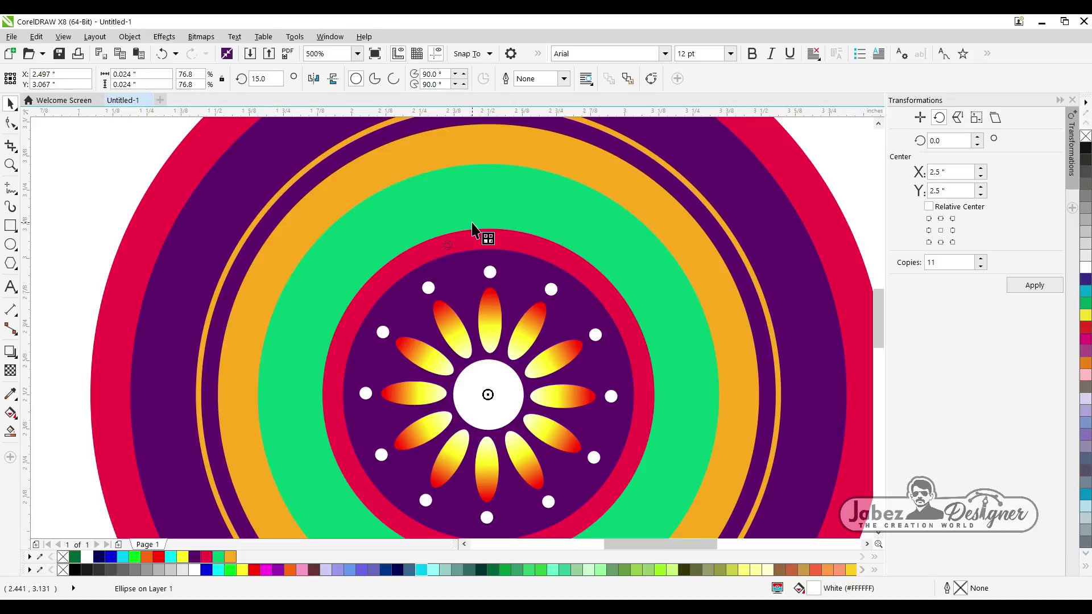
- Repeat the rotated dot copy 22 times to complete the evenly spaced dots around the thin crimson ring
key("ctrl+d")
key("ctrl+d")
key("ctrl+d")
key("ctrl+d")
key("ctrl+d")
key("ctrl+d")
key("ctrl+d")
key("ctrl+d")
key("ctrl+d")
key("ctrl+d")
key("ctrl+d")
key("ctrl+d")
key("ctrl+d")
key("ctrl+d")
key("ctrl+d")
key("ctrl+d")
key("ctrl+d")
key("ctrl+d")
key("ctrl+d")
key("ctrl+d")
key("ctrl+d")
key("ctrl+d")
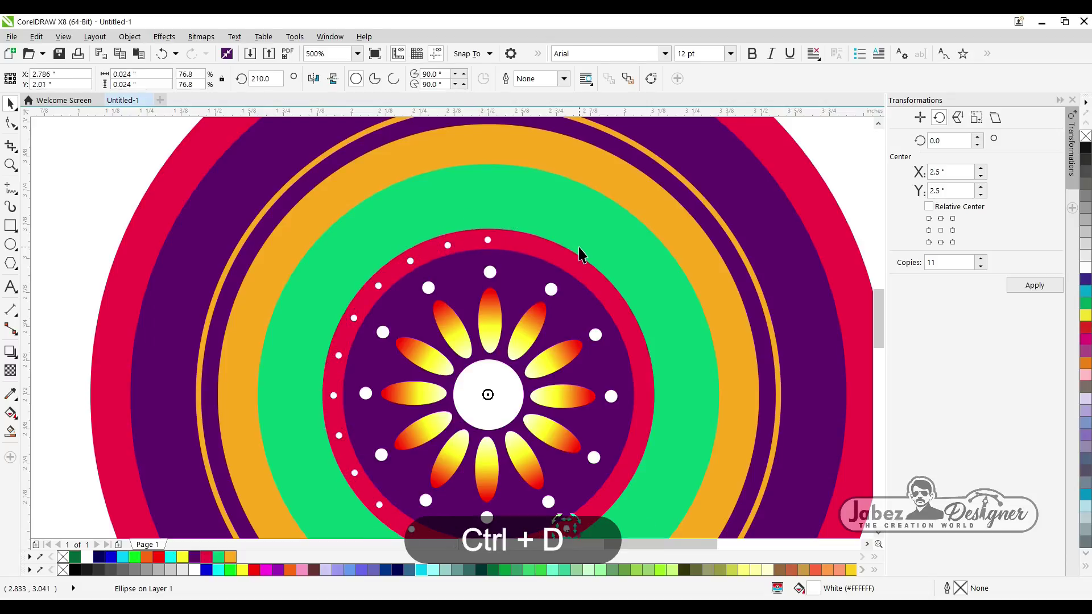
scroll(487, 325, "down", 2)
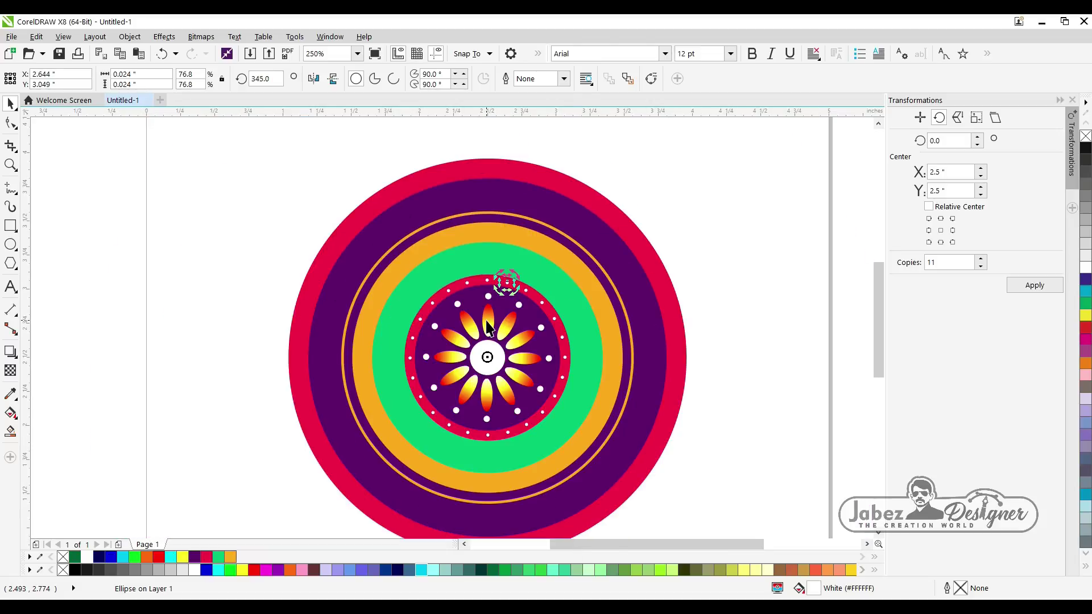
- Draw a rectangle about 0.088 by 0.198 in on the green band above the flower, convert it to curves and fill it white
scroll(501, 312, "up", 2)
left_click(10, 226)
left_click_drag(472, 212, 495, 265)
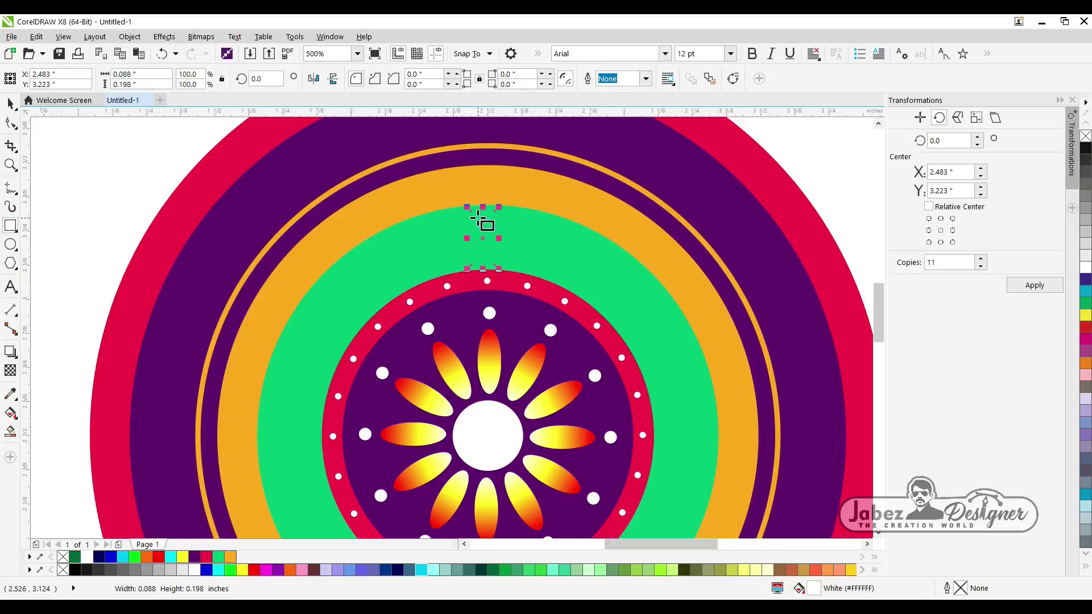
scroll(495, 224, "up", 2)
key("ctrl+q")
left_click(89, 557)
- Delete the white rectangle's two upper corner nodes to give it a pointed top
left_click(11, 123)
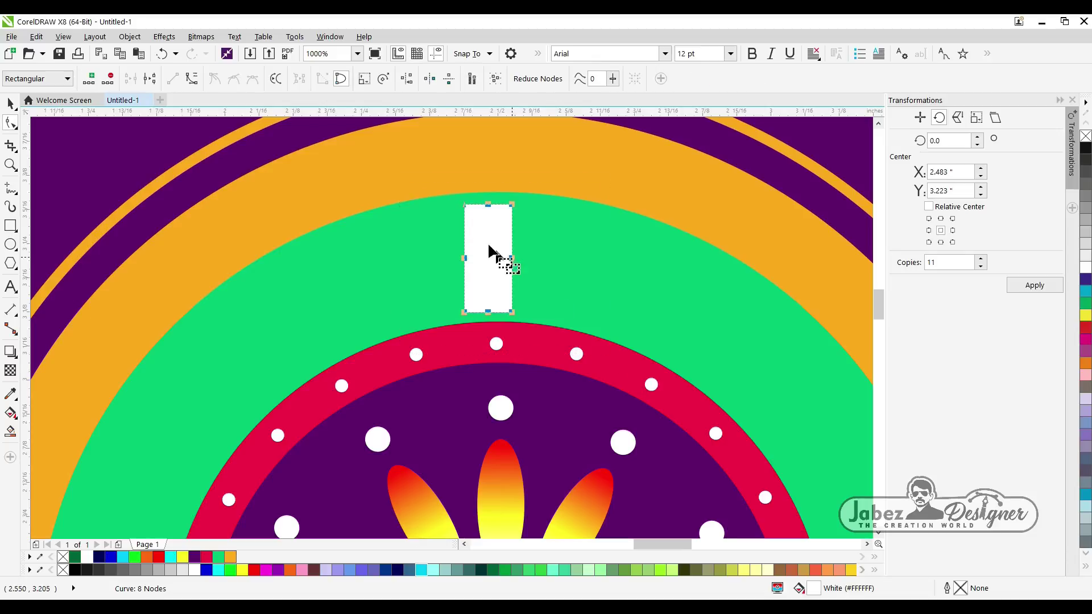
left_click(465, 203)
key("Delete")
double_click(511, 206)
double_click(511, 258)
key("ctrl+z")
- Round the white shape's lower-left corner by converting its segments to curves and deleting the corner node
left_click(189, 84)
left_click(327, 219)
left_click(473, 281)
double_click(466, 313)
key("ctrl+z")
left_click(176, 82)
left_click(477, 275)
double_click(466, 312)
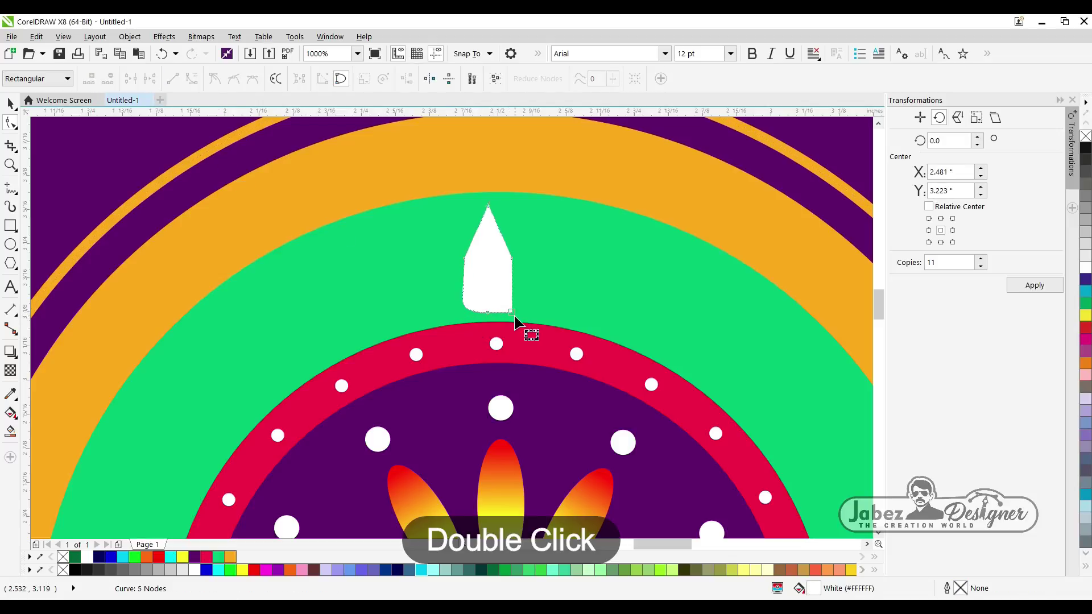
- Delete the white shape's side and bottom corner nodes and curve its base to form a smooth teardrop
double_click(466, 261)
double_click(511, 257)
left_click(489, 311)
left_click_drag(434, 312, 440, 302)
left_click_drag(542, 313, 536, 306)
left_click(10, 103)
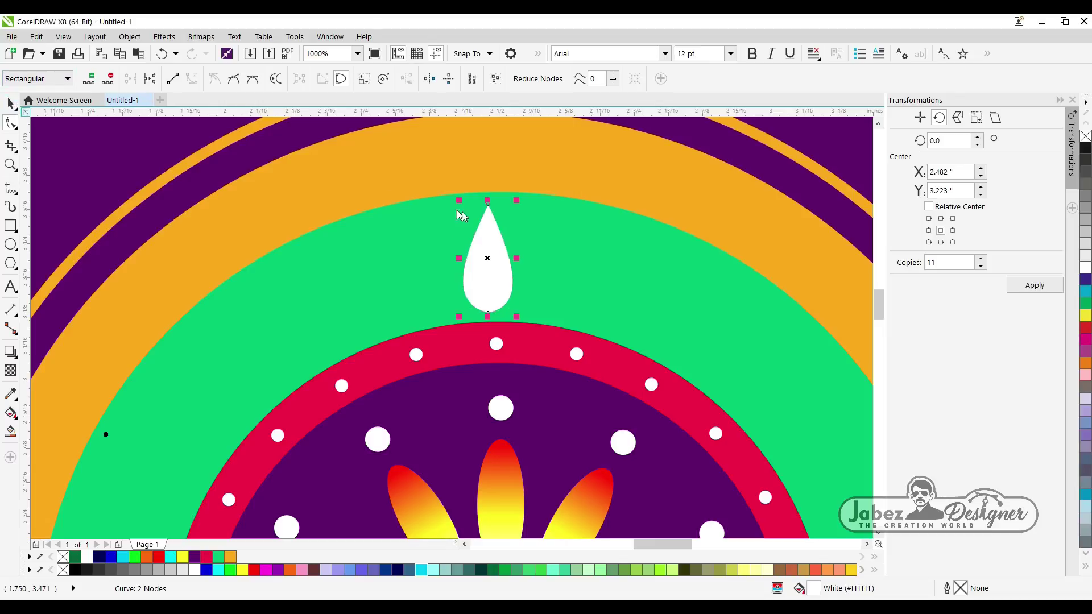
- Add a one-step inside contour to the white teardrop, reduce its offset, and break the yellow contour apart
left_click(16, 357)
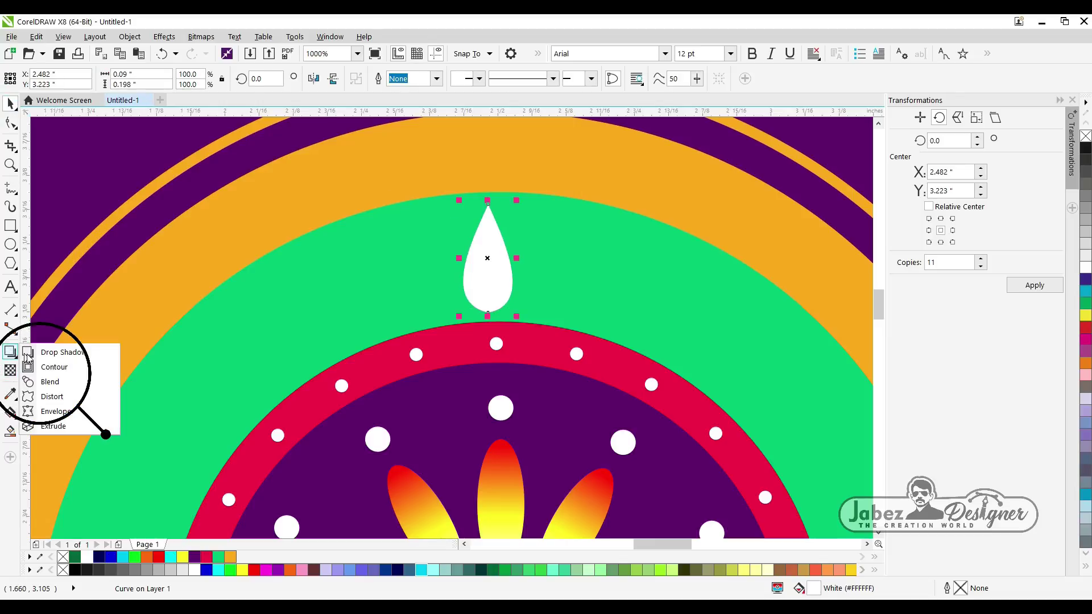
left_click(40, 370)
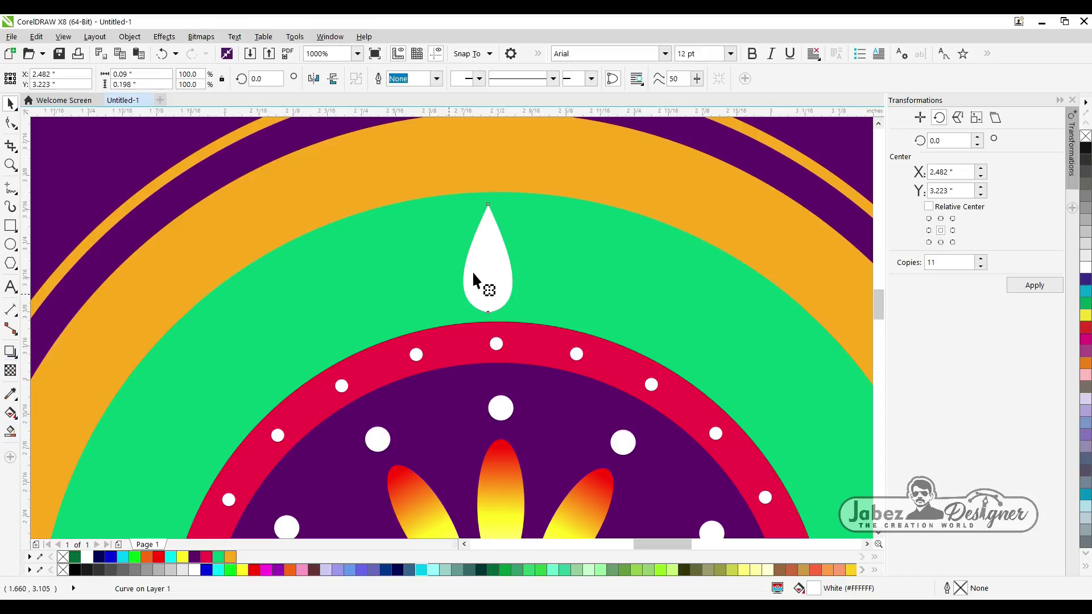
scroll(474, 271, "up", 1)
left_click_drag(479, 269, 483, 276)
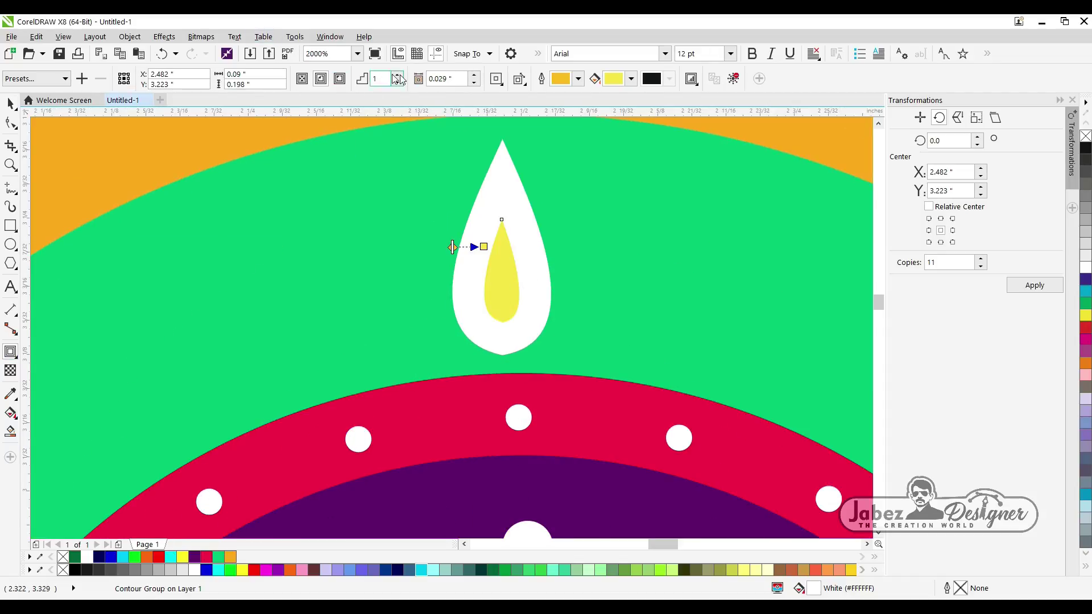
left_click(474, 83)
key("space")
key("ctrl+k")
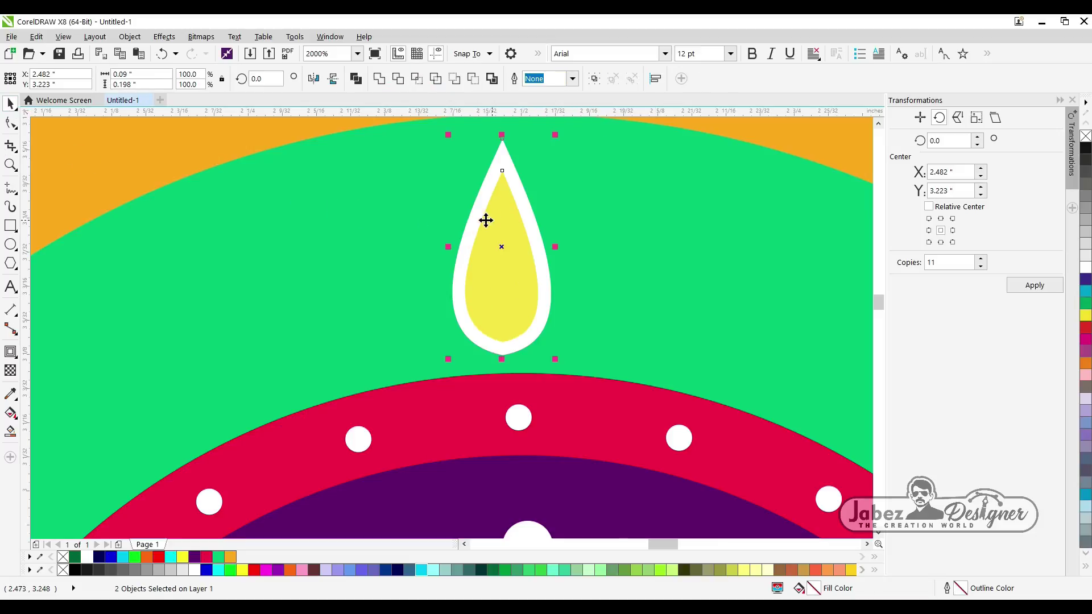
- Align the yellow teardrop's base with the outer one and add a white-filled copy about 0.031 by 0.072 in at the base
left_click(507, 232)
left_click(508, 234)
left_click_drag(508, 279, 611, 277)
key("ctrl+z")
left_click_drag(524, 291, 550, 275)
key("ctrl+d")
key("ctrl+z")
left_click(565, 254)
left_click_drag(602, 175, 503, 310)
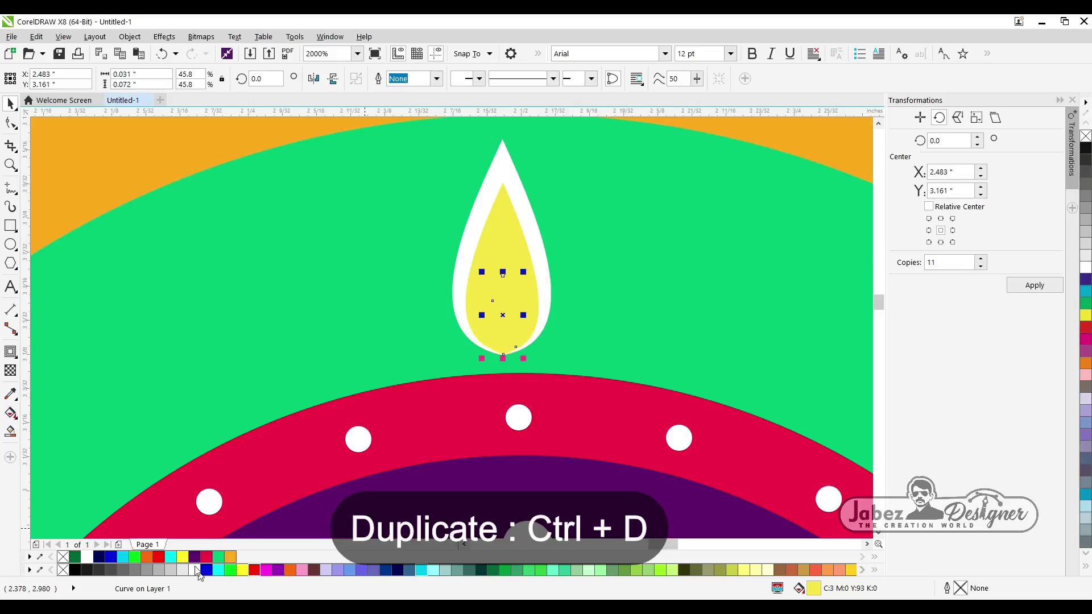
left_click(195, 569)
- Centre the three nested teardrops horizontally on one another
left_click(523, 215)
left_click(515, 228, "shift")
left_click(509, 312, "shift")
key("c")
left_click(669, 312)
- Try crimson and orange fills on the outer teardrop
left_click(514, 179)
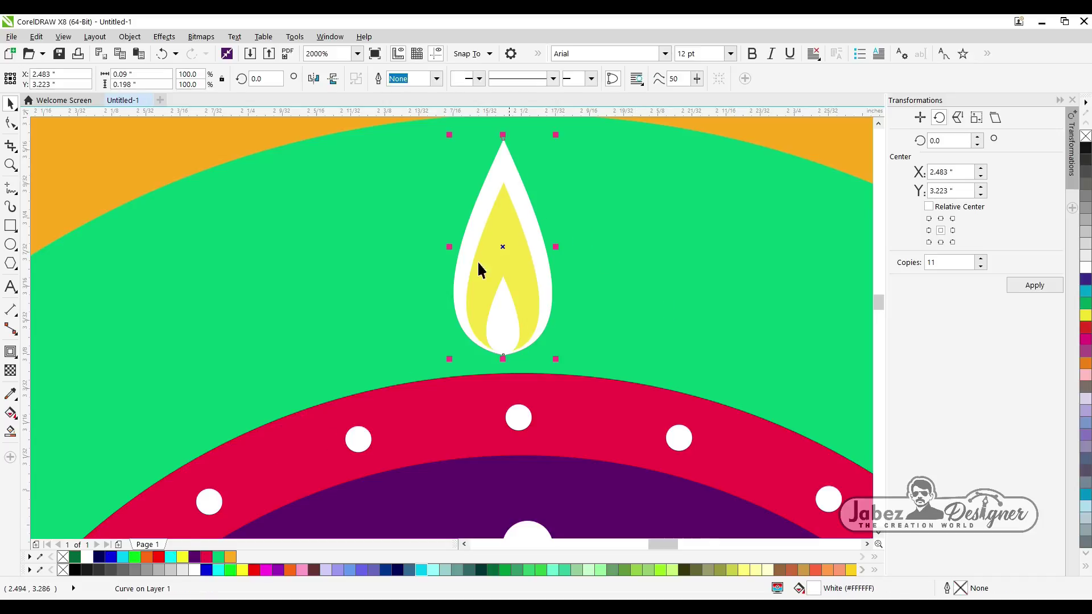
left_click(207, 557)
scroll(572, 289, "down", 1)
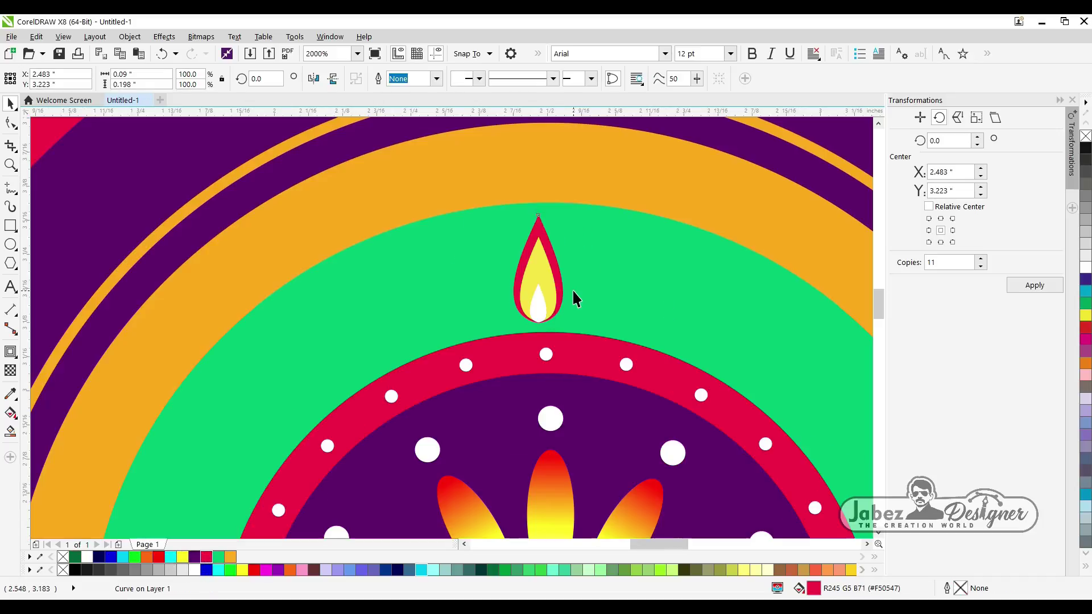
left_click(230, 557)
scroll(519, 304, "down", 2)
scroll(506, 302, "up", 2)
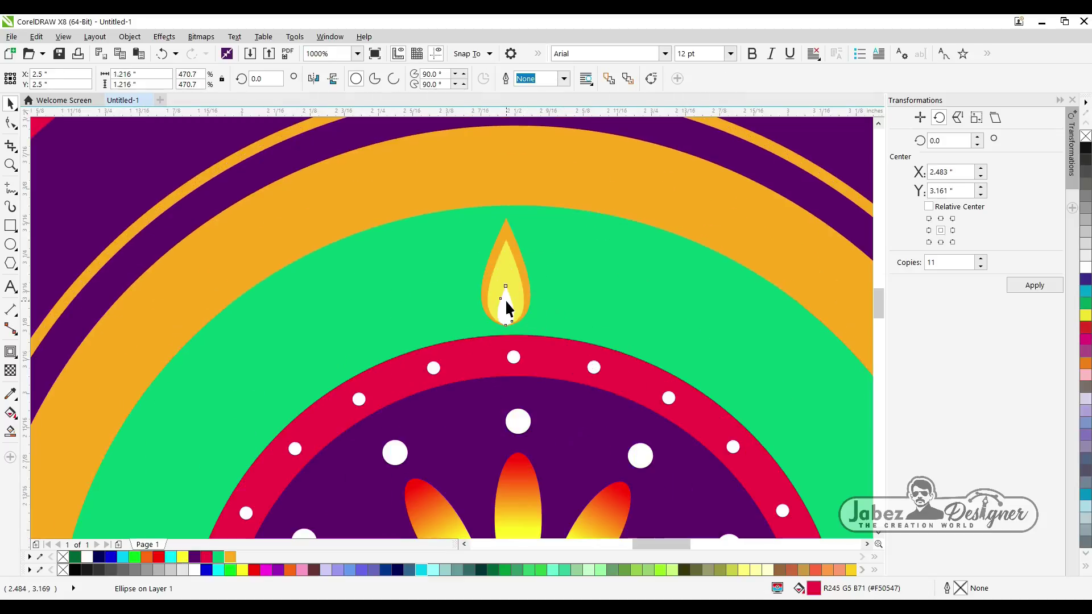
left_click(505, 299)
scroll(454, 314, "down", 2)
left_click(387, 409)
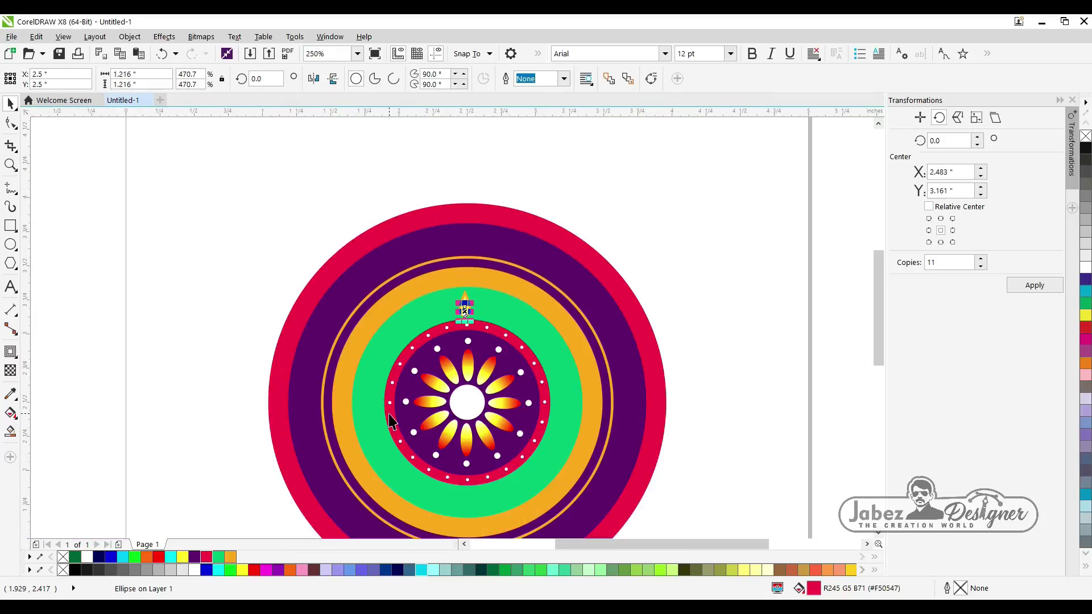
key("ctrl+z")
scroll(465, 320, "up", 2)
left_click(476, 240)
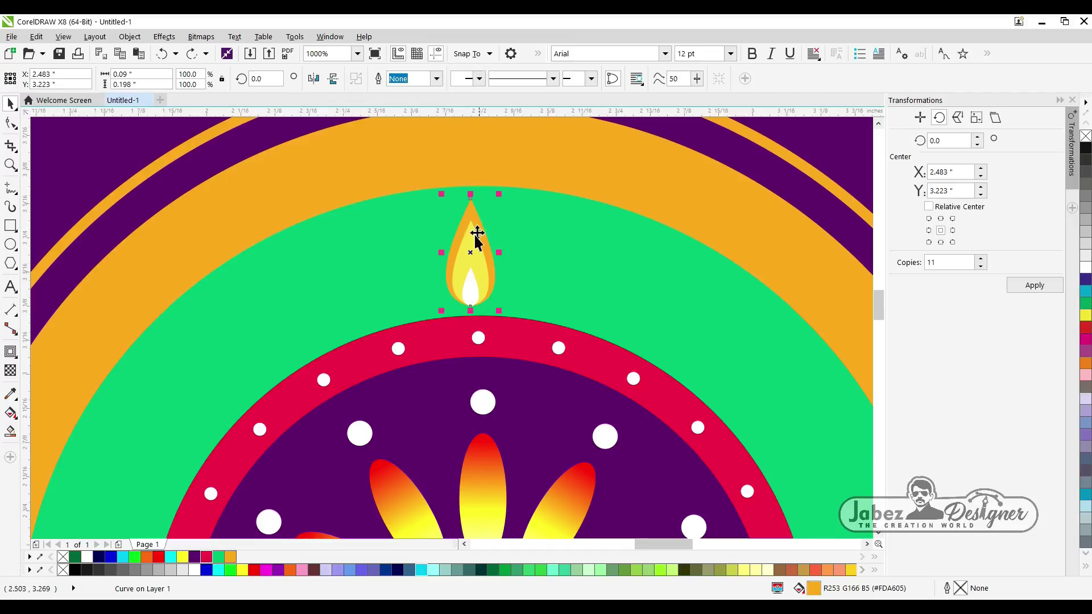
- Fill the outer teardrop crimson and the innermost teardrop blue
left_click(208, 558)
left_click(468, 290)
left_click(111, 557)
- Add a smaller white-filled copy of the yellow teardrop between the yellow and blue ones
scroll(468, 265, "up", 1)
left_click(471, 250)
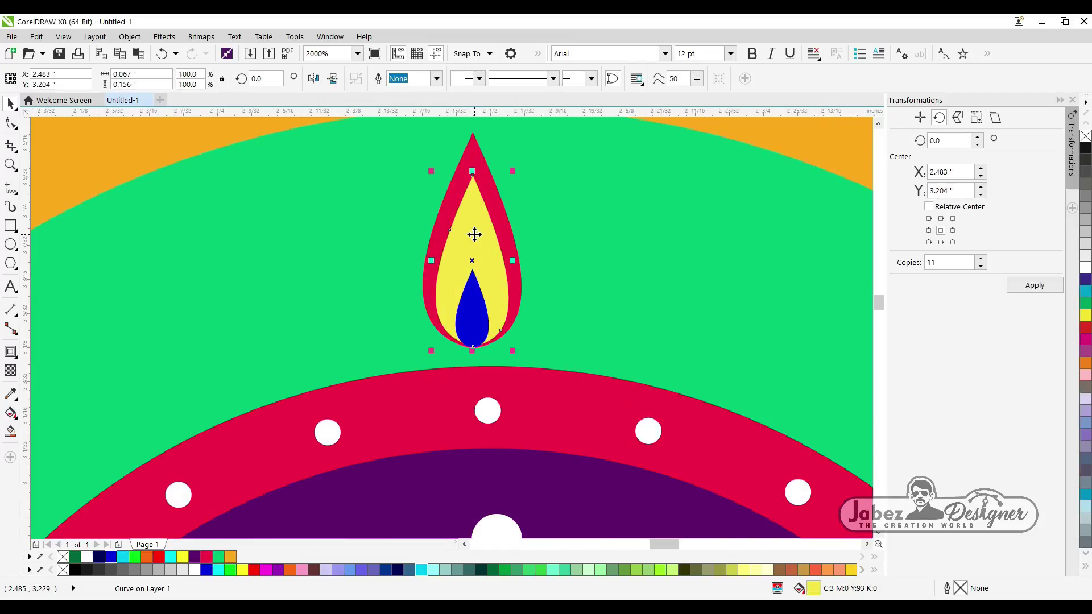
left_click_drag(517, 169, 493, 216)
left_click(86, 556)
- Select all four nested teardrops and centre them horizontally on one another
left_click(482, 208, "shift")
left_click(482, 194, "shift")
left_click(473, 306)
left_click(472, 255, "shift")
left_click(482, 213, "shift")
left_click(485, 175, "shift")
key("c")
left_click(546, 228)
- Group the four nested teardrops and centre the group horizontally over the concentric circles
left_click(473, 306)
scroll(478, 322, "up", 1)
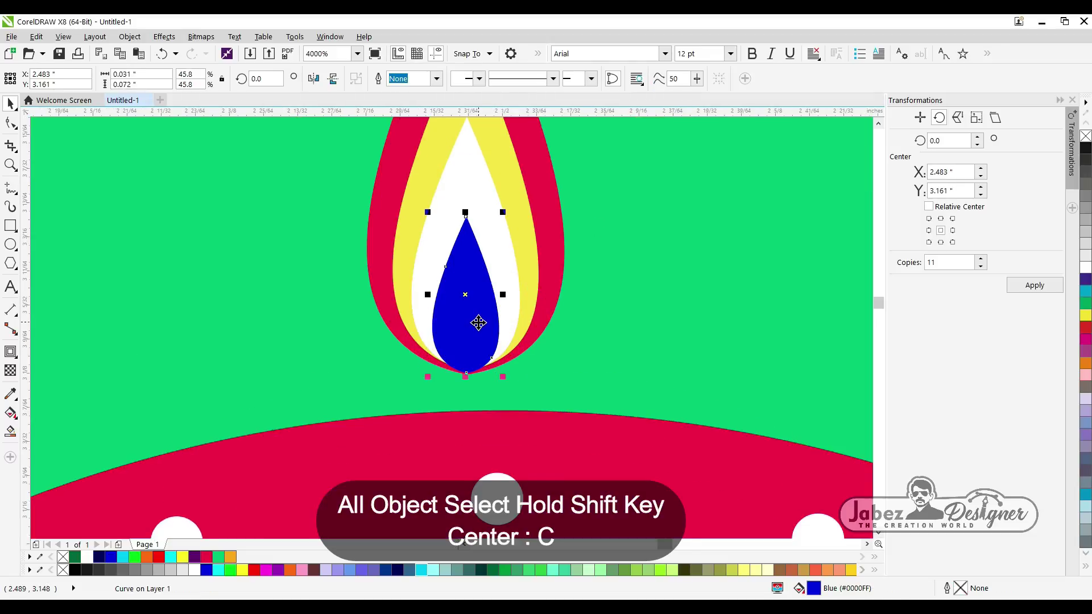
scroll(478, 323, "down", 2)
left_click(532, 291)
scroll(468, 313, "up", 1)
left_click(489, 268)
left_click(496, 319, "shift")
left_click(488, 204, "shift")
left_click(481, 159, "shift")
key("ctrl+g")
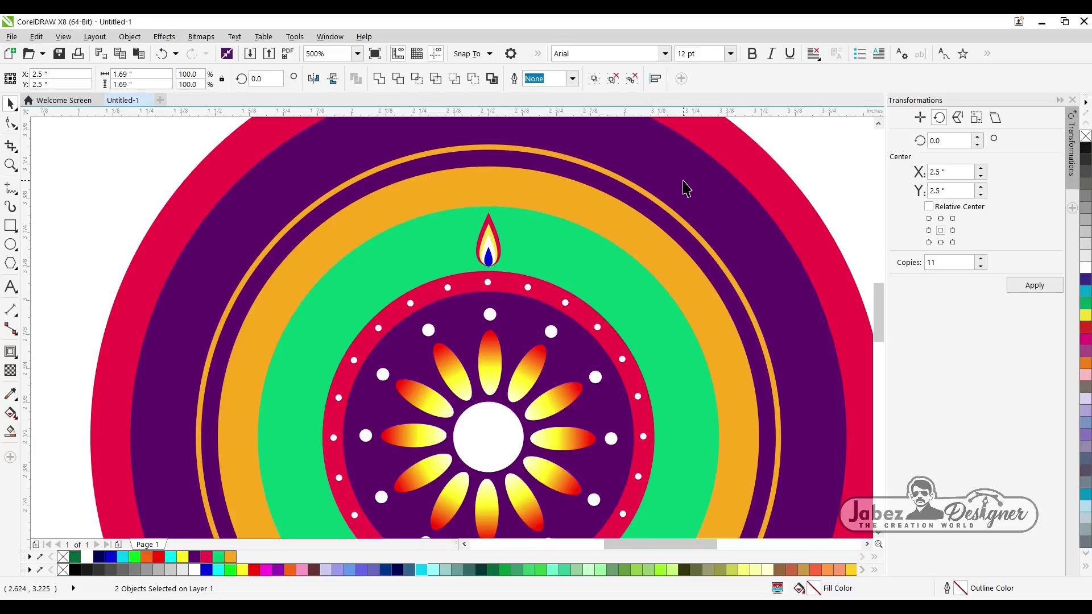
- Move the teardrop group's rotation centre to the mandala's centre and add horizontal and vertical guidelines through that point
left_click(488, 233)
left_click(490, 257)
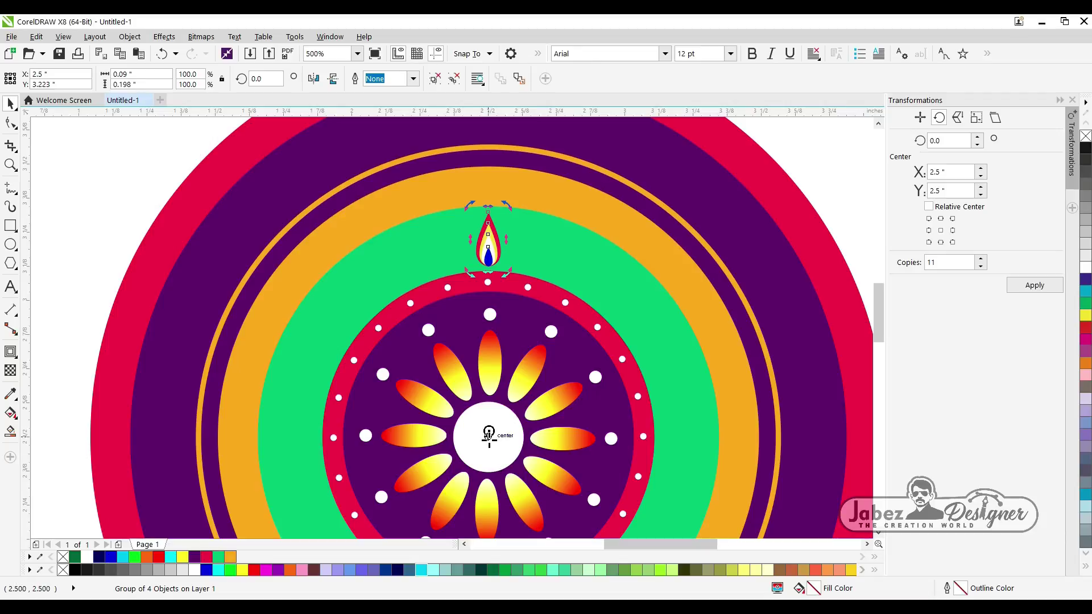
left_click(493, 452)
left_click_drag(468, 115, 487, 439)
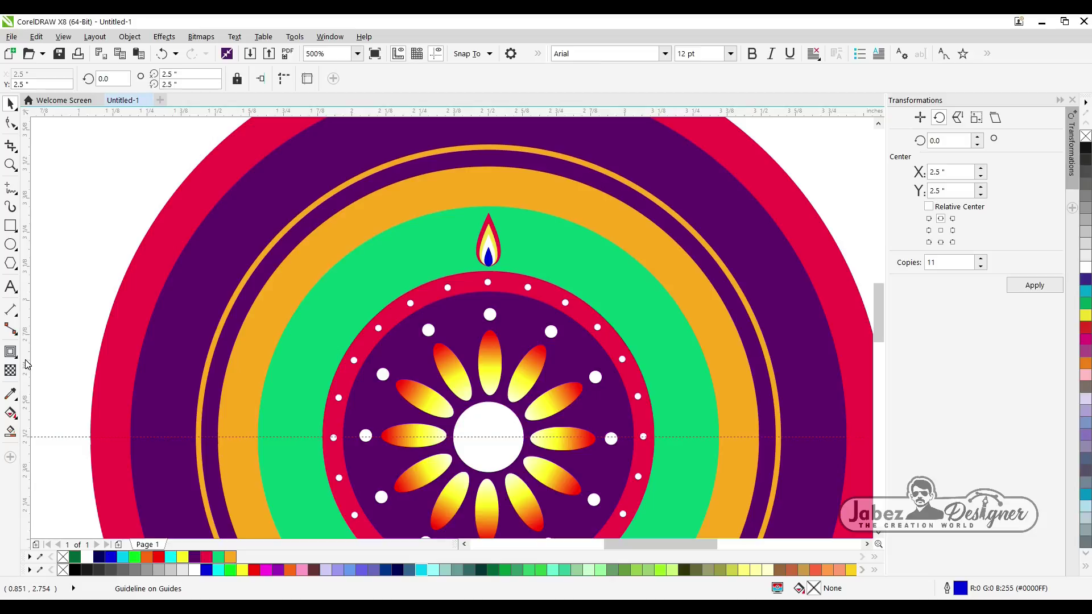
- Make a copy of the teardrop group rotated 15 degrees about the mandala's centre
left_click(489, 250)
left_click(488, 246)
left_click_drag(507, 207, 428, 225)
- Repeat the rotated teardrop copy 22 times to complete the evenly spaced ring on the green band
key("ctrl+d")
key("ctrl+d")
key("ctrl+d")
key("ctrl+d")
key("ctrl+d")
key("ctrl+d")
key("ctrl+d")
key("ctrl+d")
key("ctrl+d")
key("ctrl+d")
key("ctrl+d")
key("ctrl+d")
key("ctrl+d")
key("ctrl+d")
key("ctrl+d")
key("ctrl+d")
key("ctrl+d")
key("ctrl+d")
key("ctrl+d")
key("ctrl+d")
key("ctrl+d")
key("ctrl+d")
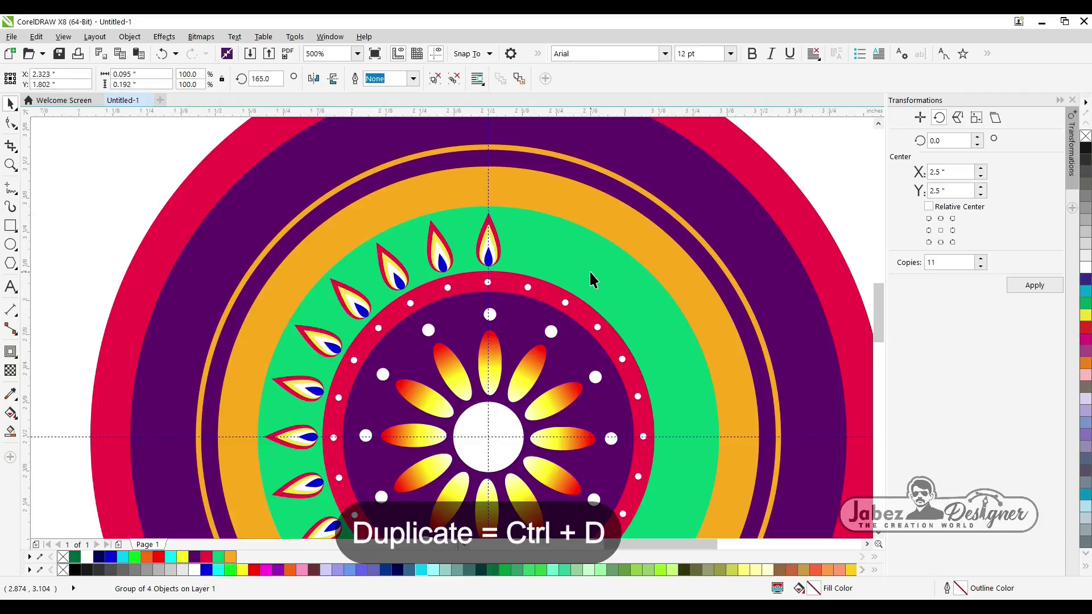
scroll(461, 244, "down", 1)
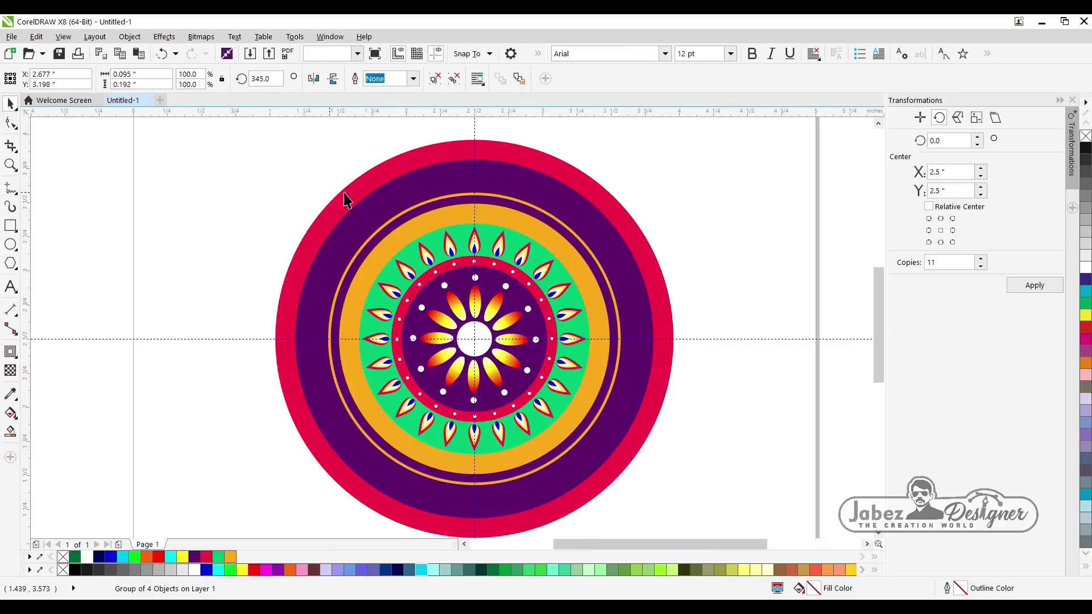
key("Escape")
- Draw a square about 0.09 in wide at the top of the orange band and fill it crimson
scroll(489, 213, "up", 1)
left_click(11, 264)
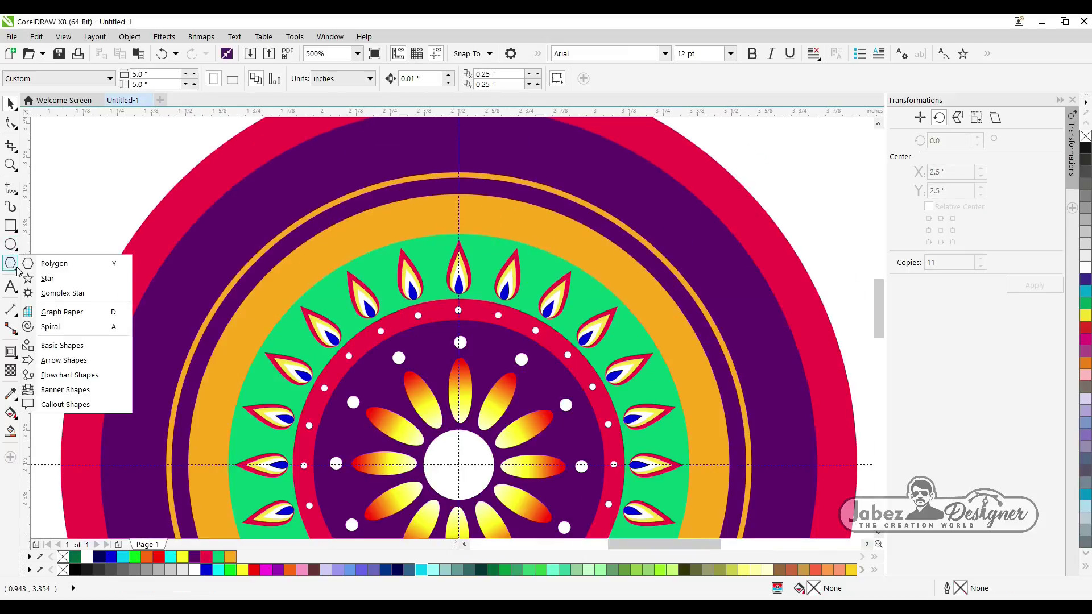
left_click(11, 226)
left_click(33, 233)
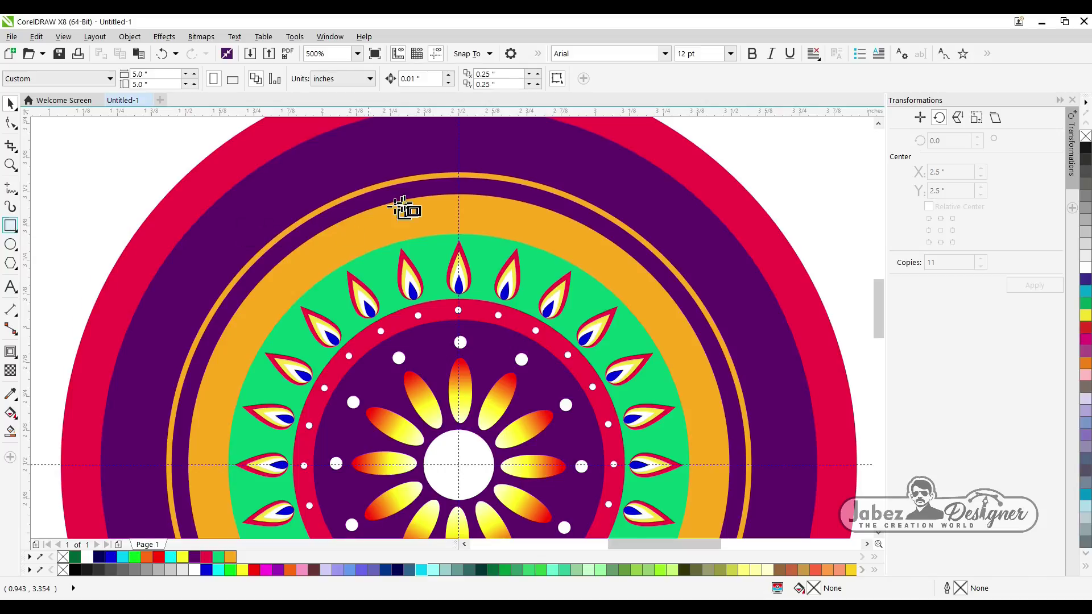
scroll(418, 205, "up", 1)
left_click_drag(462, 194, 518, 250)
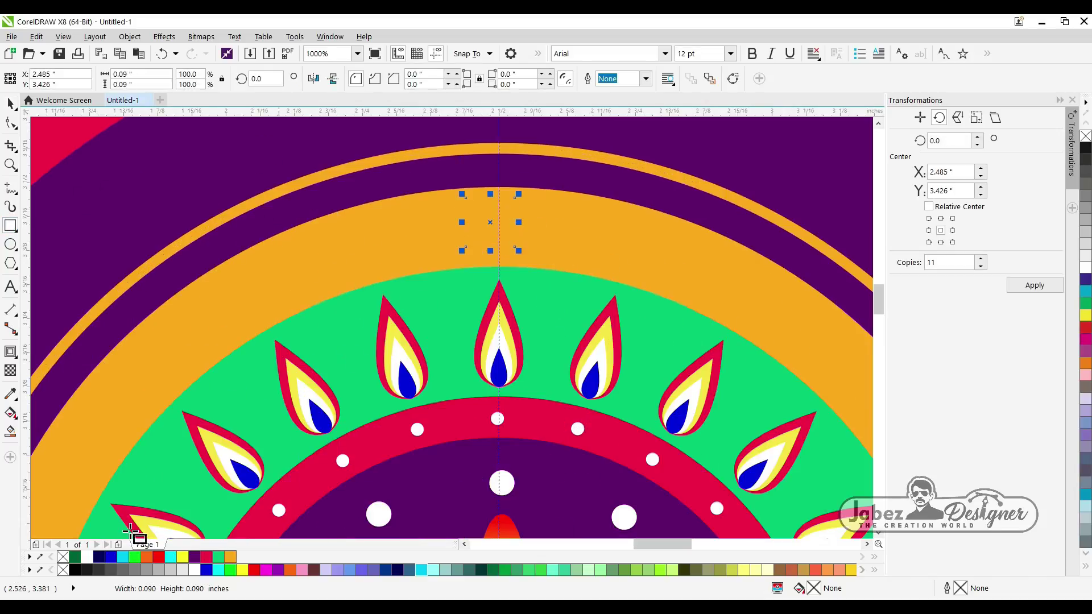
left_click(206, 557)
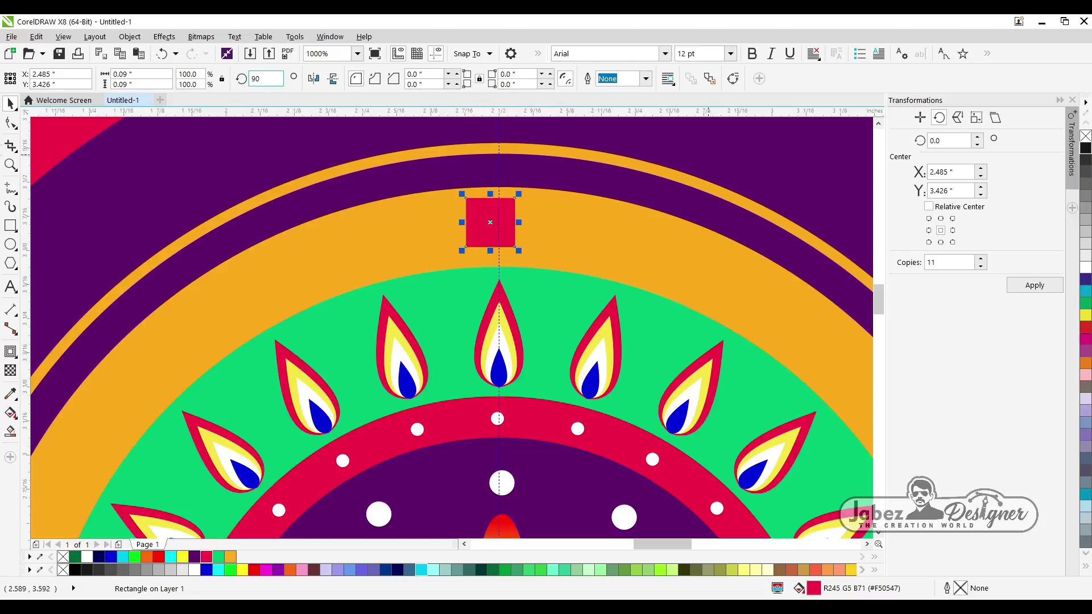
- Rotate the crimson square 45 degrees and flatten it into a diamond about 0.127 by 0.081 in
key("Return")
left_click(488, 227)
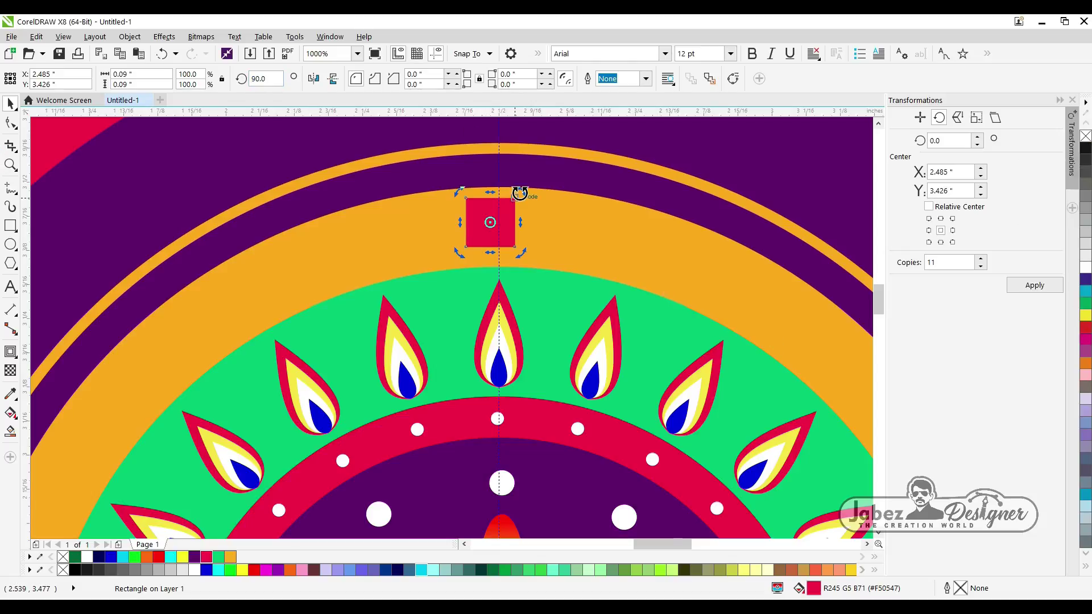
key("Return")
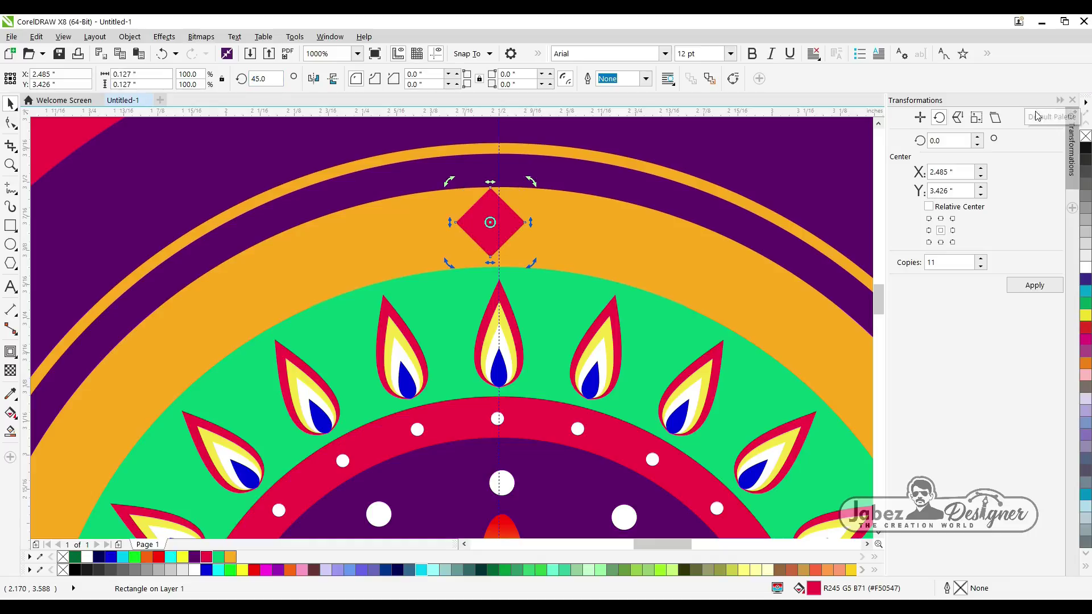
scroll(502, 207, "up", 1)
left_click(491, 217)
left_click_drag(485, 171, 485, 197)
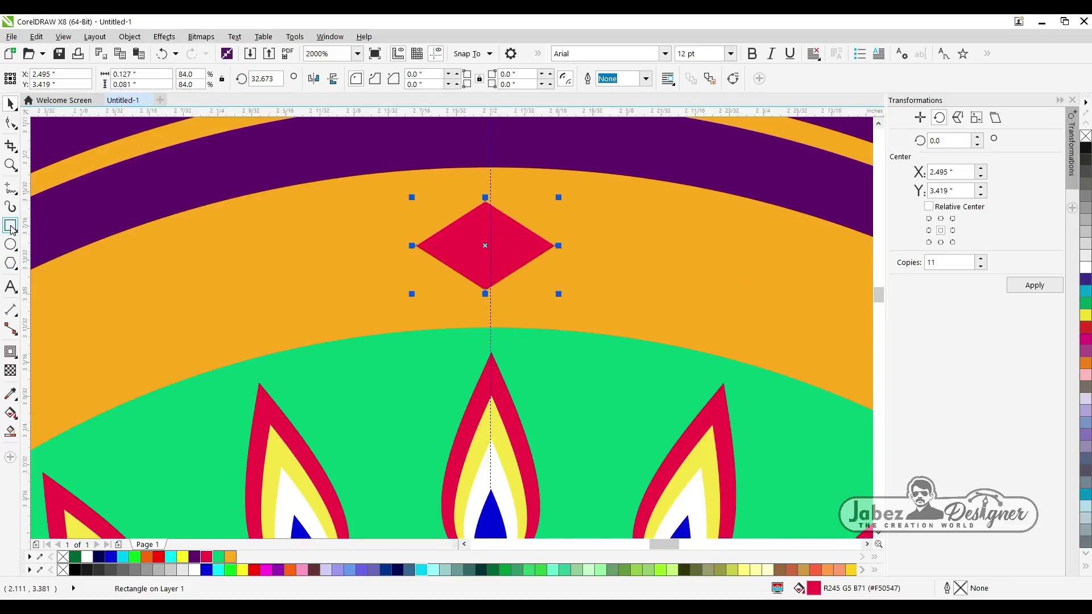
- Draw a circle about 0.016 in across beside the diamond and fill it crimson
left_click(10, 244)
scroll(382, 239, "up", 1)
left_click_drag(373, 233, 416, 277)
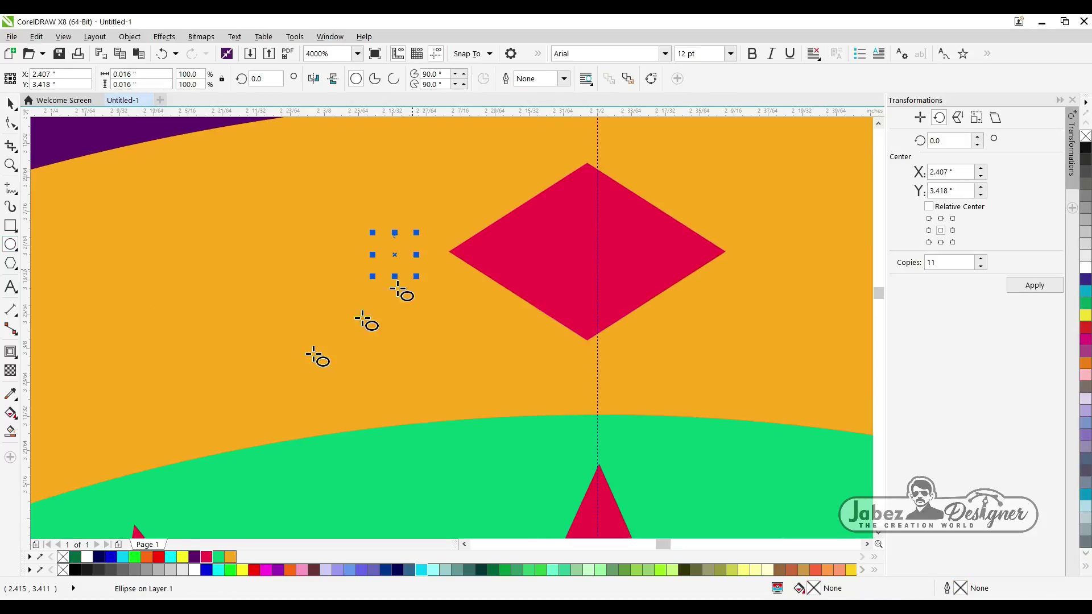
left_click(207, 557)
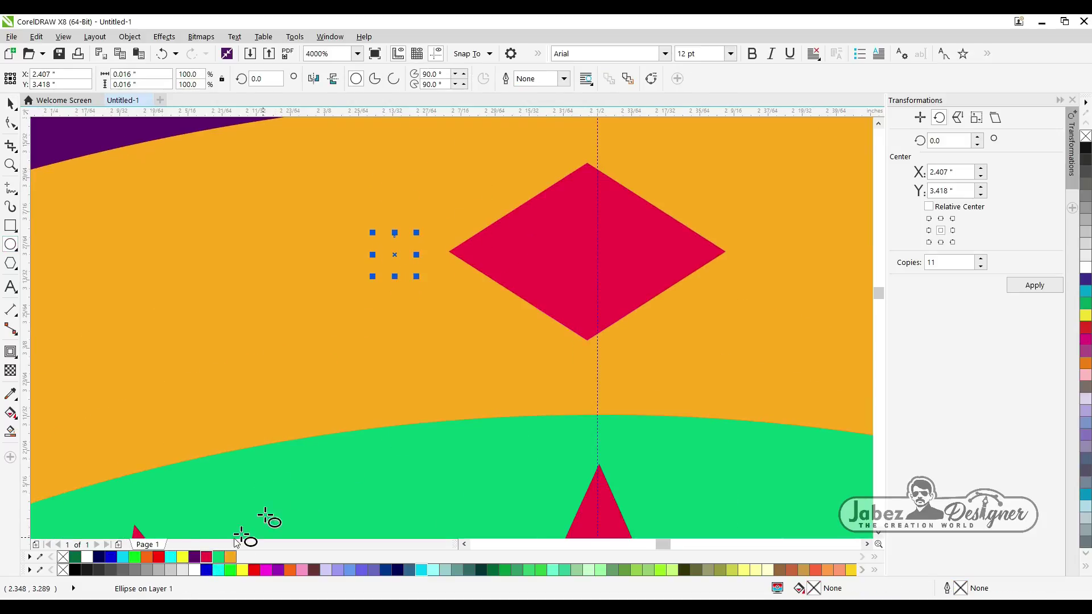
- Add a smaller copy of the crimson dot on its outer side and adjust the spacing between the two dots
left_click(9, 104)
scroll(403, 257, "down", 1)
left_click_drag(396, 256, 321, 264)
scroll(421, 256, "up", 1)
scroll(321, 265, "up", 1)
left_click_drag(358, 305, 342, 256)
left_click_drag(462, 250, 465, 252)
left_click_drag(330, 253, 343, 254)
- Create a smaller concentric copy of the diamond, about 0.1 by 0.064 in, with a white hairline outline
scroll(447, 257, "down", 2)
left_click(449, 259, "shift")
left_click(535, 262, "shift")
left_click(560, 274)
scroll(607, 253, "up", 1)
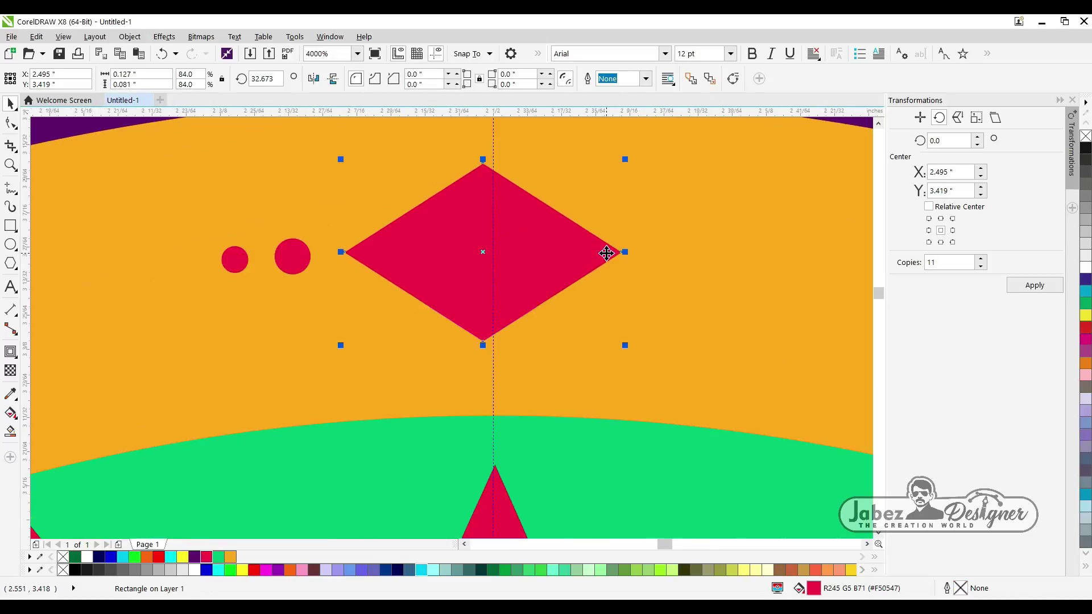
left_click_drag(626, 160, 596, 178)
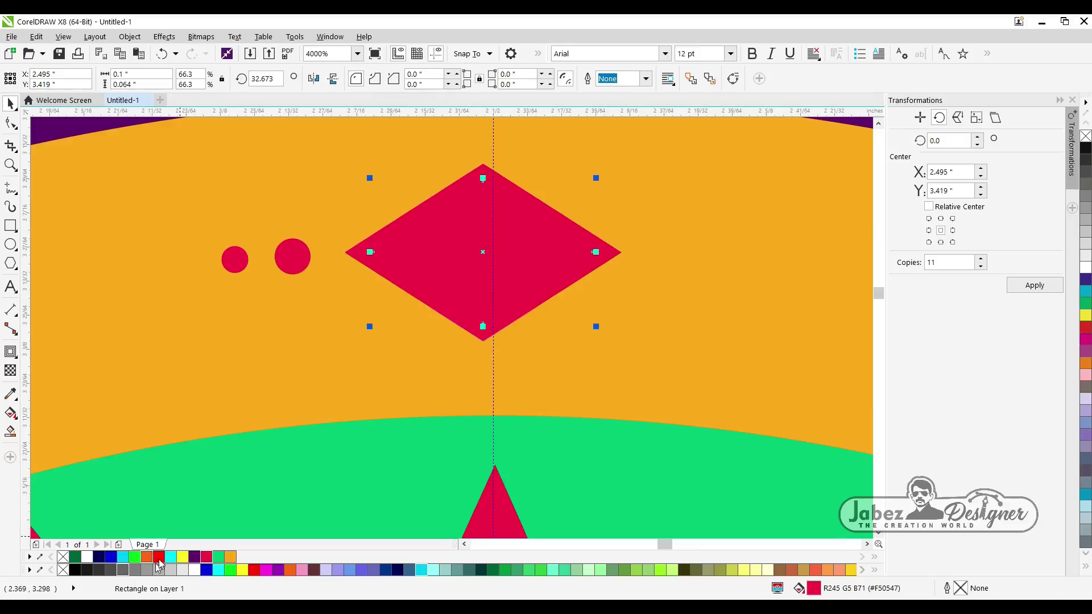
right_click(88, 557)
scroll(391, 263, "down", 1)
scroll(500, 256, "up", 1)
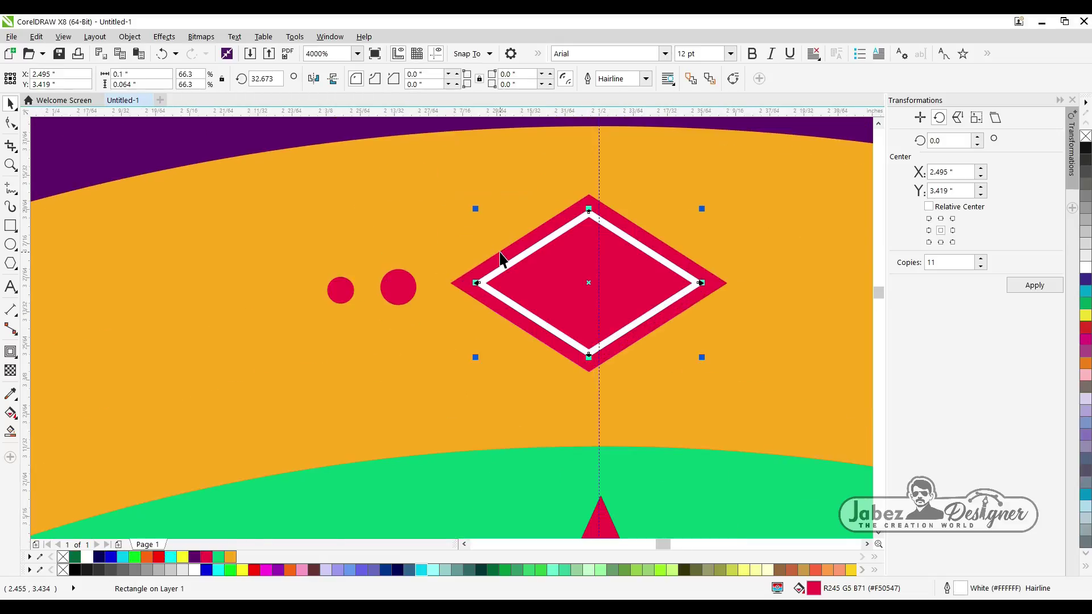
- Try grouping the two diamonds with the two crimson dots
left_click(500, 255, "shift")
left_click(398, 290, "shift")
left_click(336, 292, "shift")
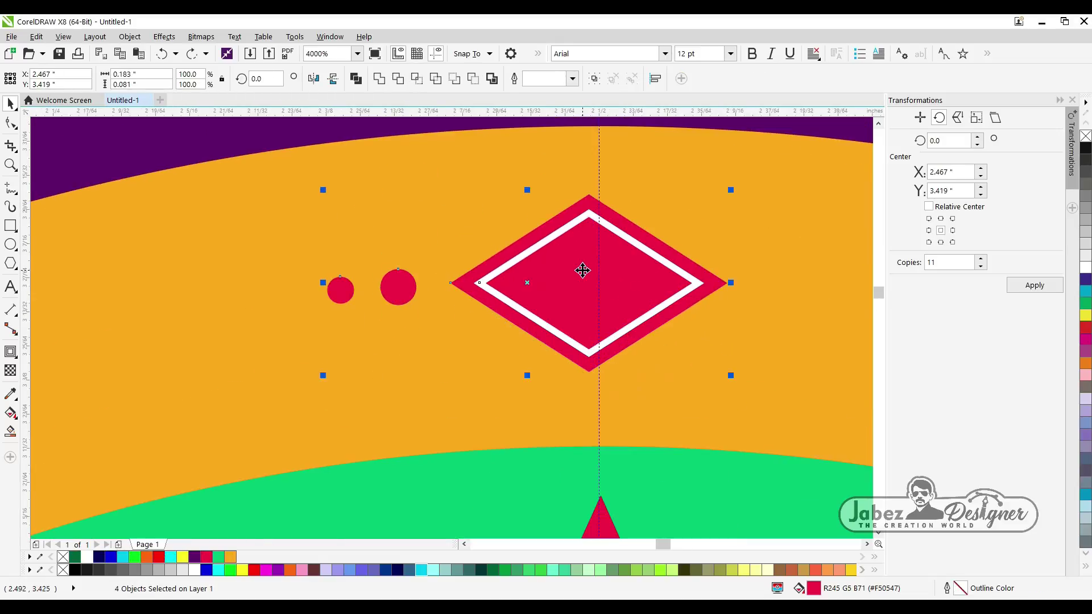
key("ctrl+g")
scroll(564, 251, "down", 3)
left_click(686, 269)
scroll(580, 247, "up", 2)
key("ctrl+z")
- Try moving the larger crimson dot to the middle of the diamond
left_click(654, 270)
left_click(557, 273)
left_click(432, 275)
left_click_drag(432, 275, 527, 274)
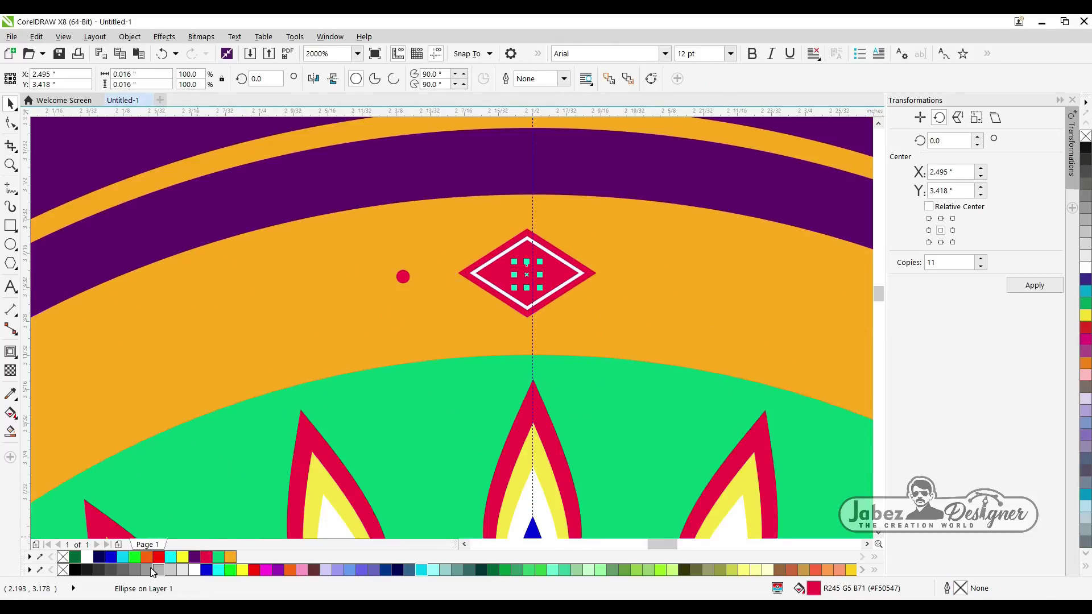
left_click(473, 351)
left_click(527, 274)
key("ctrl+z")
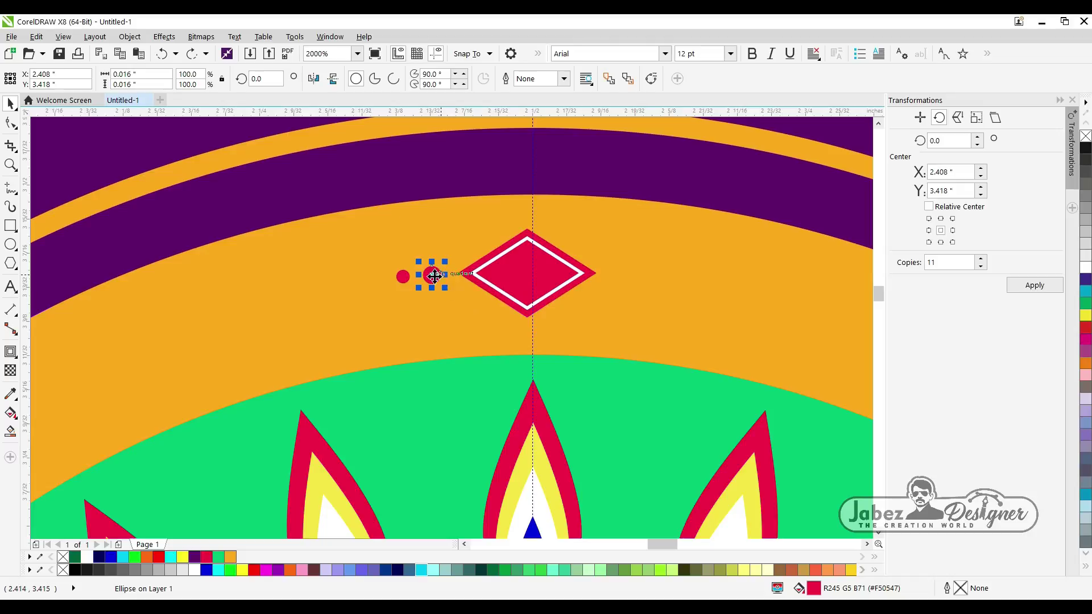
- Place a copy of the larger crimson dot in the middle of the diamond and fill it white
left_click_drag(528, 276, 527, 275)
left_click(90, 560)
scroll(454, 483, "down", 2)
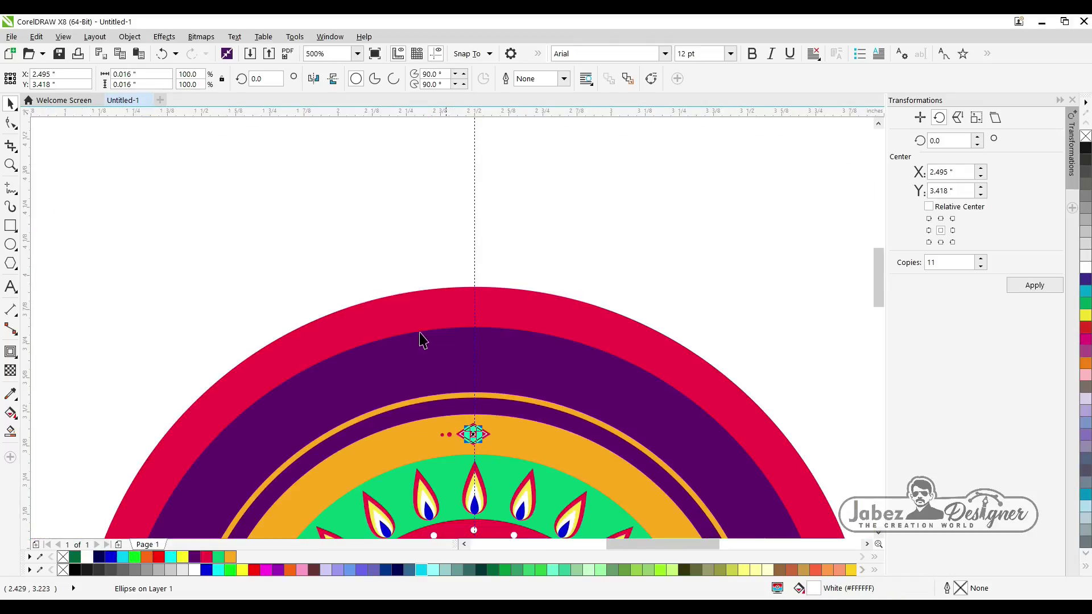
- Try grouping the diamonds with their dots and setting the group's rotation centre at the mandala's centre
left_click(419, 334)
scroll(425, 437, "up", 1)
left_click_drag(337, 123, 629, 481)
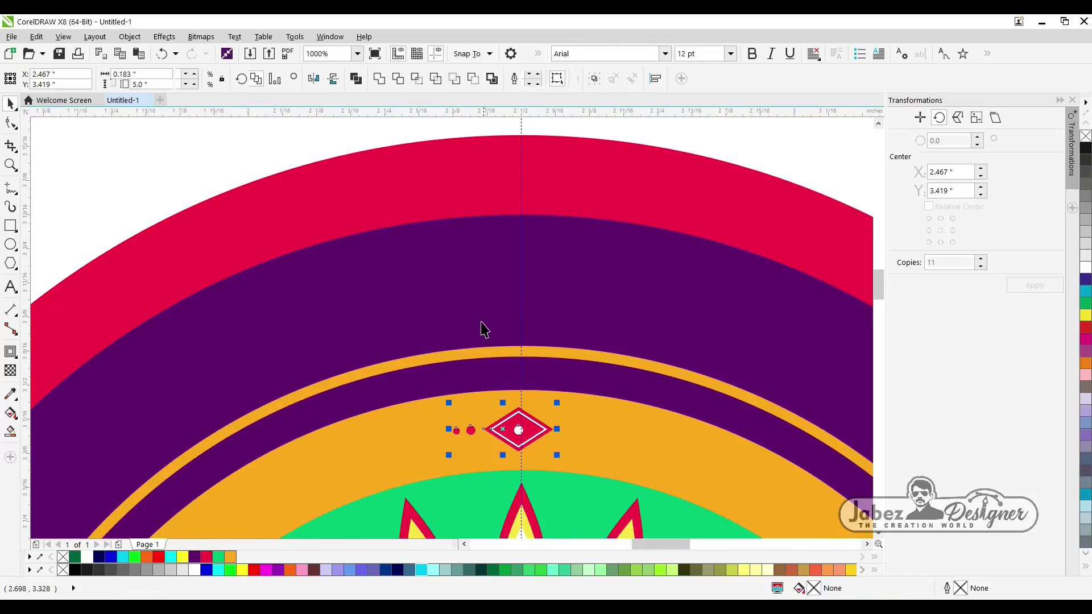
scroll(495, 341, "down", 2)
left_click_drag(512, 538, 505, 480)
scroll(507, 484, "up", 1)
scroll(512, 476, "down", 1)
- Try making a copy of the grouped diamond motif rotated 15° about the mandala's centre, and undo it
left_click_drag(533, 204, 468, 199)
key("ctrl+z")
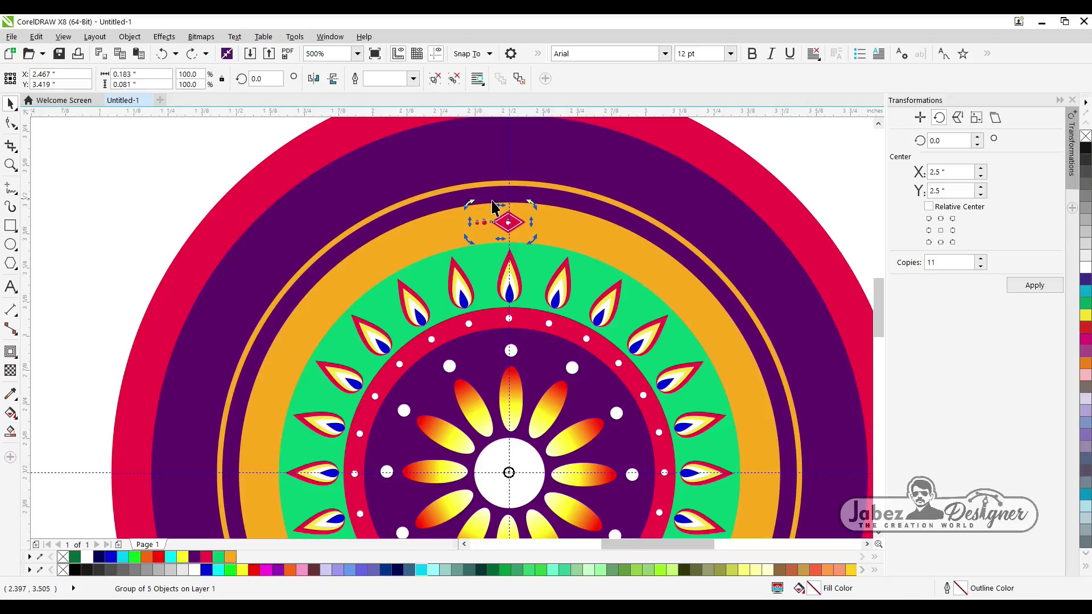
left_click_drag(534, 203, 469, 202)
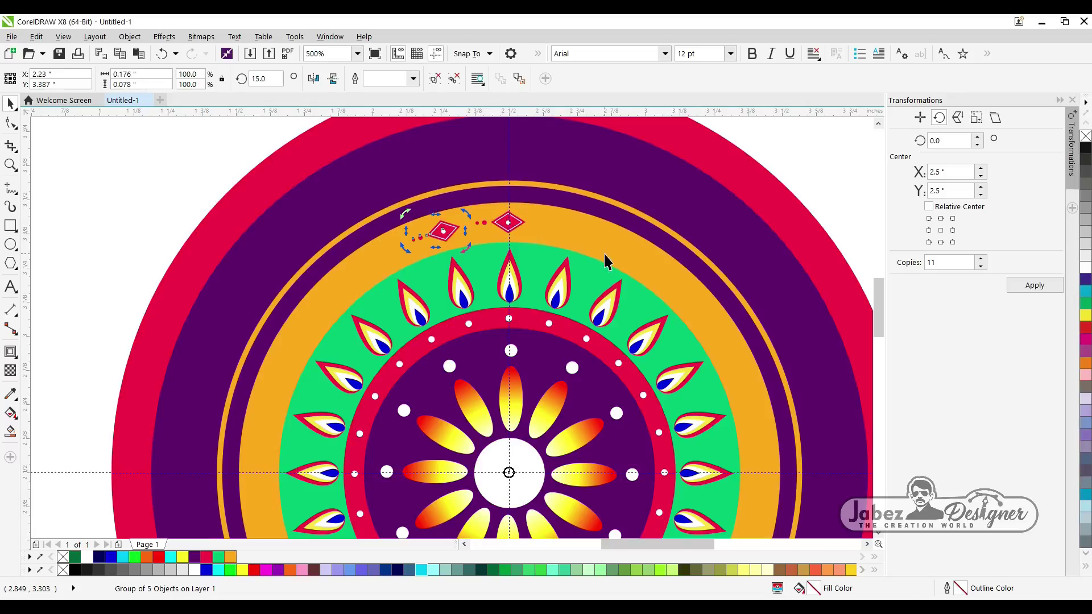
key("ctrl+r")
key("ctrl+z")
key("ctrl+z")
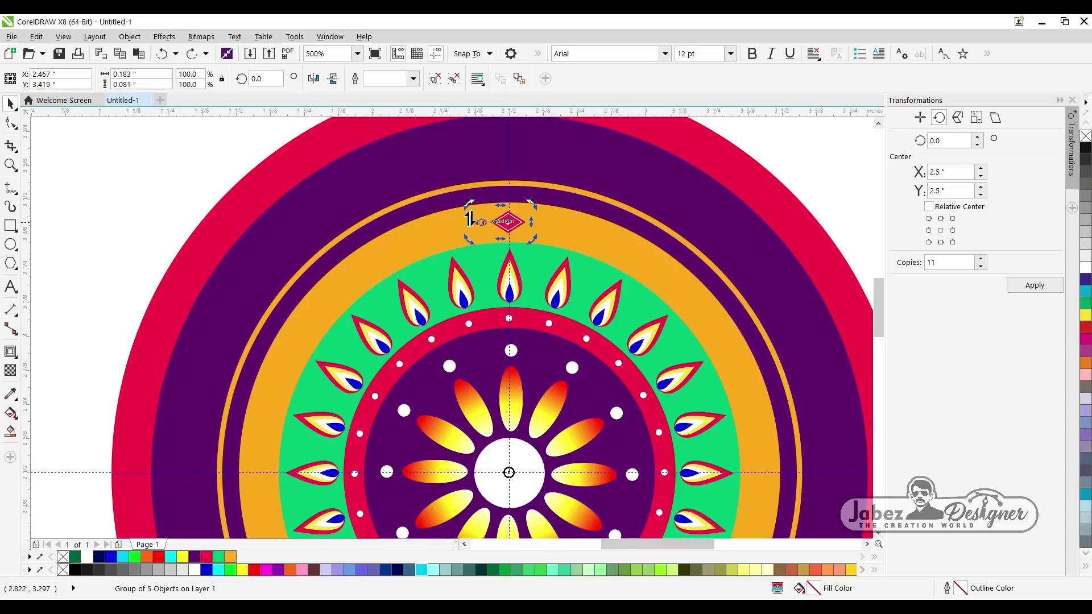
- Ungroup the diamond motif and add a third crimson dot, about 0.015 in wide, at the outer end of the dot row
scroll(470, 217, "up", 2)
left_click(502, 243)
left_click(500, 242, "ctrl")
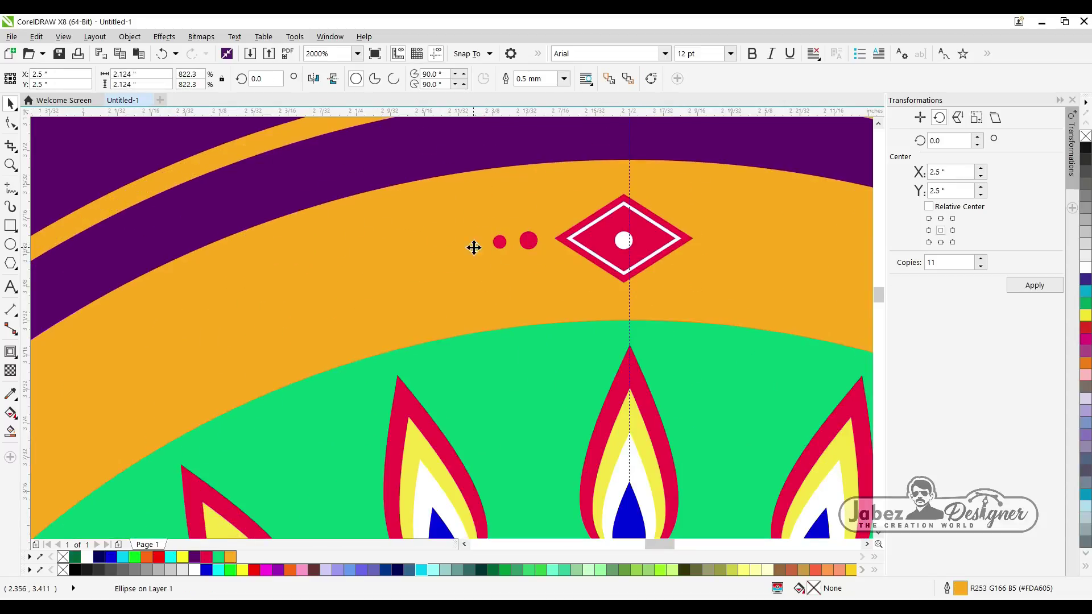
scroll(512, 247, "up", 1)
left_click_drag(508, 229, 451, 243)
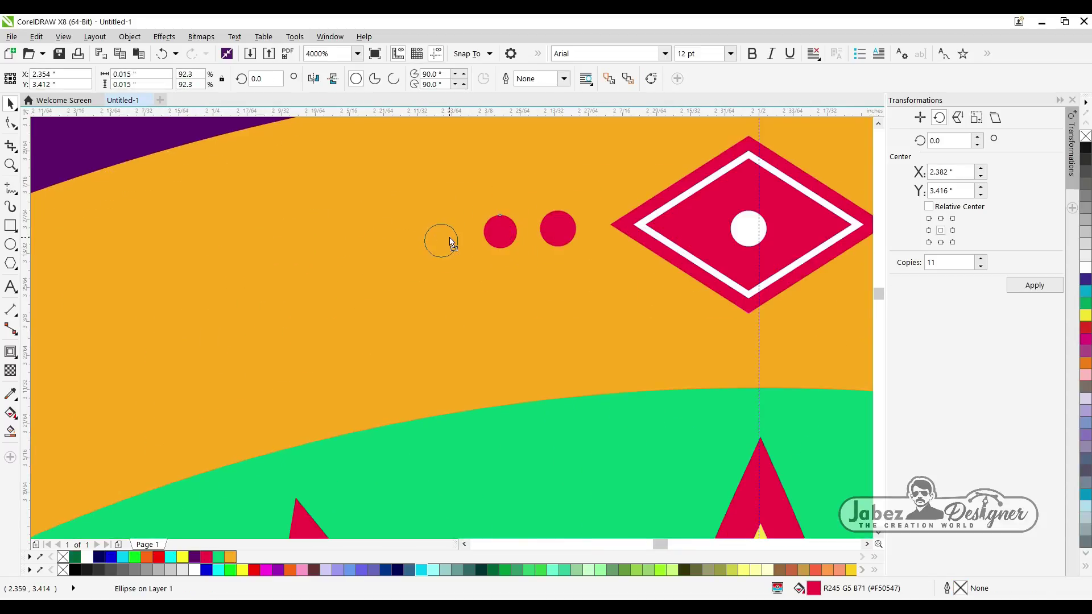
scroll(451, 246, "up", 1)
left_click(539, 218)
- Group the diamonds and all their dots, and set the group's rotation centre at the mandala's centre
scroll(505, 236, "down", 5)
left_click_drag(398, 150, 583, 265)
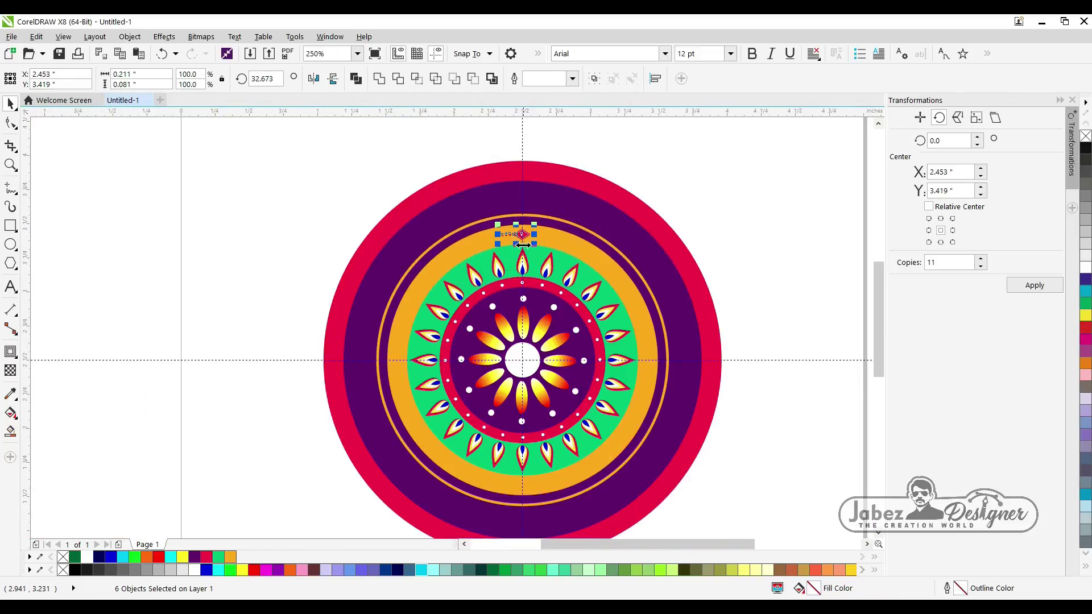
scroll(524, 243, "up", 2)
key("ctrl+g")
left_click(523, 205)
scroll(521, 207, "down", 1)
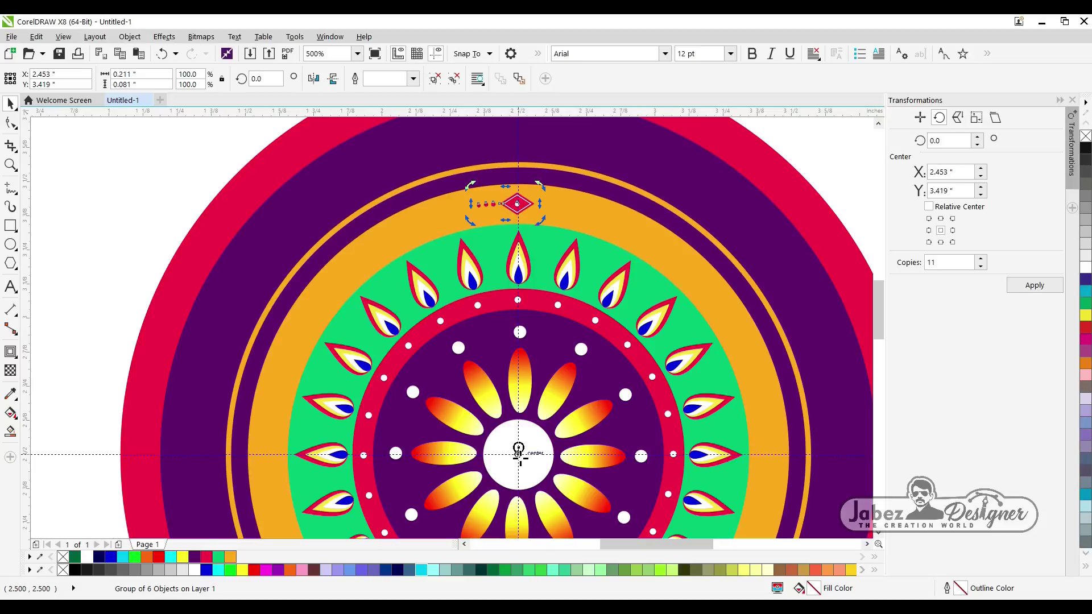
left_click_drag(520, 458, 519, 455)
scroll(518, 464, "up", 1)
scroll(518, 439, "down", 1)
- Repeat the diamond-and-dots motif all around the orange ring by duplicating it in 15° rotations about the mandala's centre
left_click_drag(536, 174, 466, 170)
key("ctrl+d")
key("ctrl+d")
key("ctrl+d")
key("ctrl+d")
key("ctrl+d")
key("ctrl+d")
key("ctrl+d")
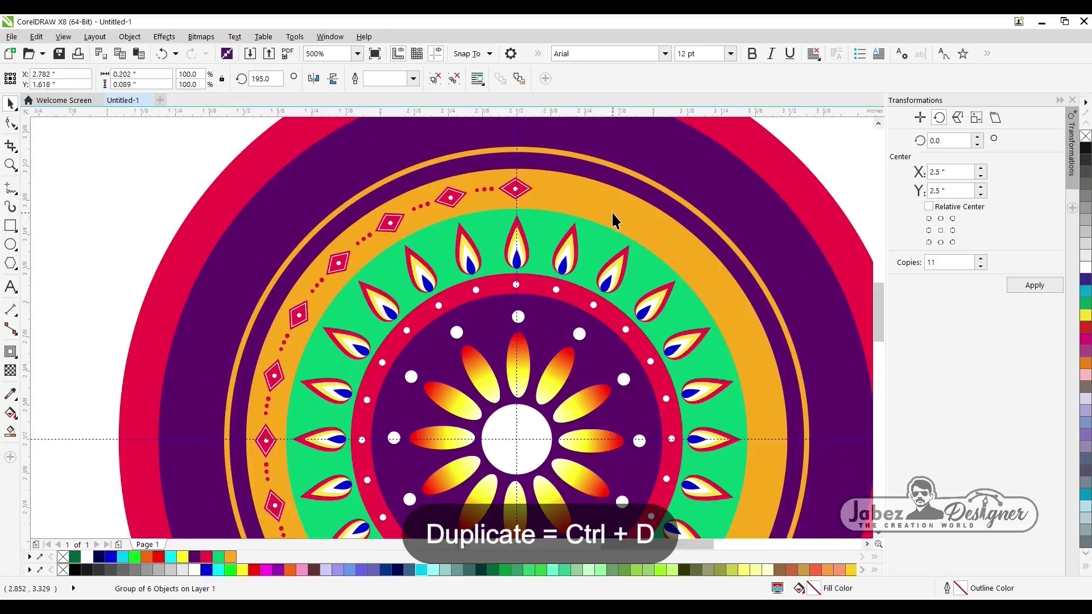
key("ctrl+d")
key("ctrl+d")
key("ctrl+d")
key("ctrl+d")
key("ctrl+d")
key("ctrl+d")
key("ctrl+d")
key("ctrl+d")
key("ctrl+d")
key("ctrl+d")
scroll(697, 207, "down", 1)
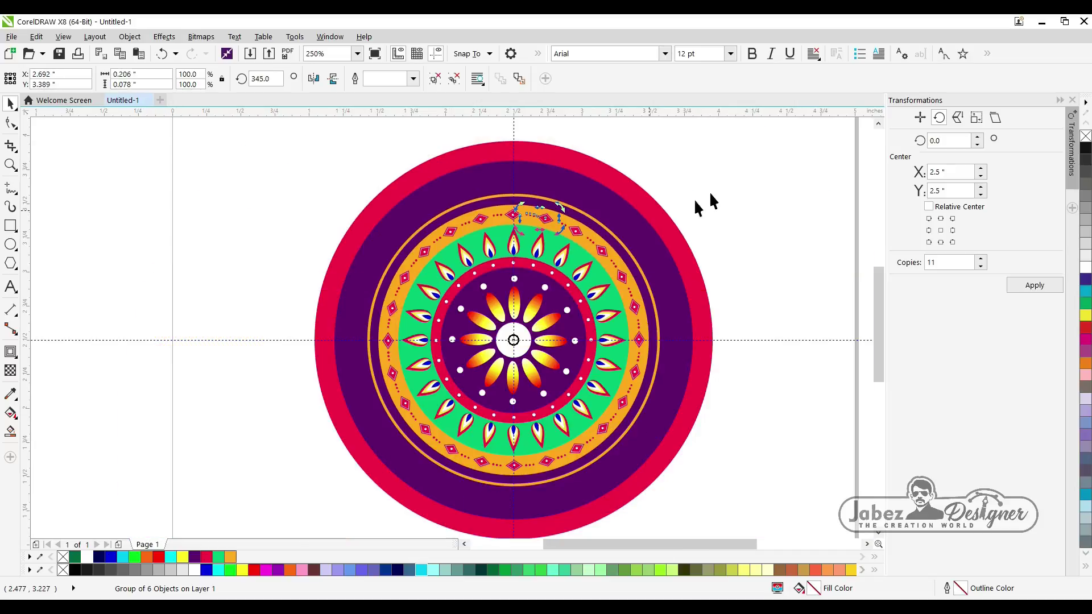
left_click(698, 208)
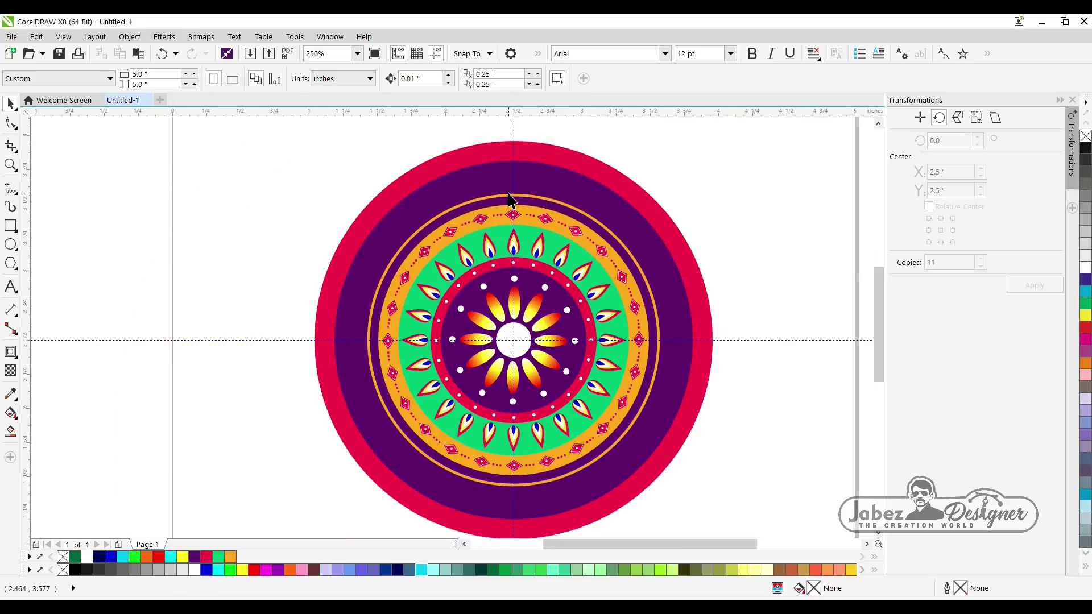
scroll(519, 169, "up", 1)
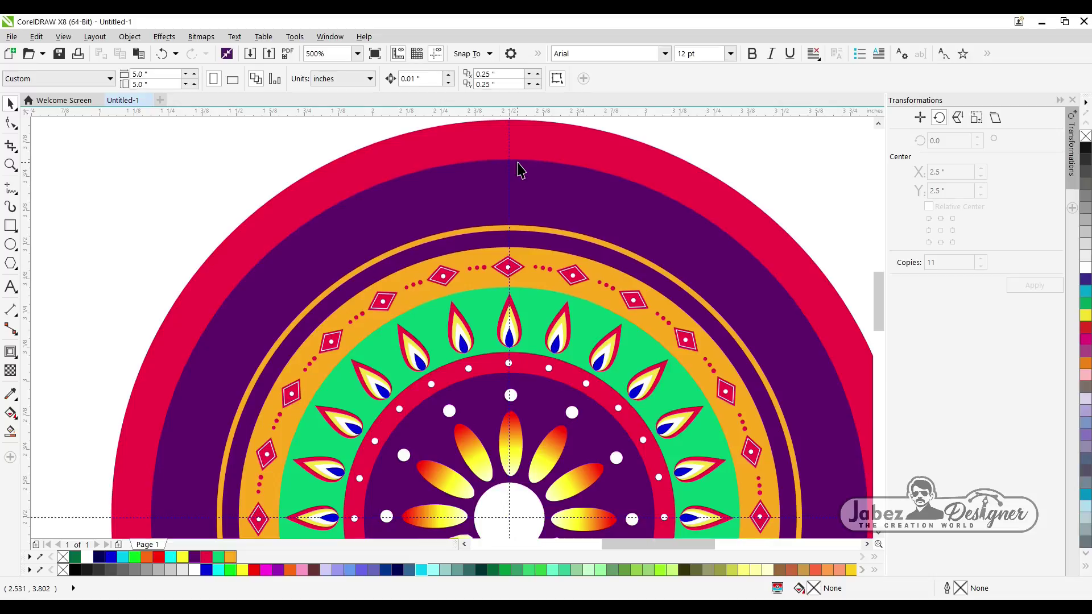
scroll(519, 169, "down", 1)
scroll(505, 161, "up", 1)
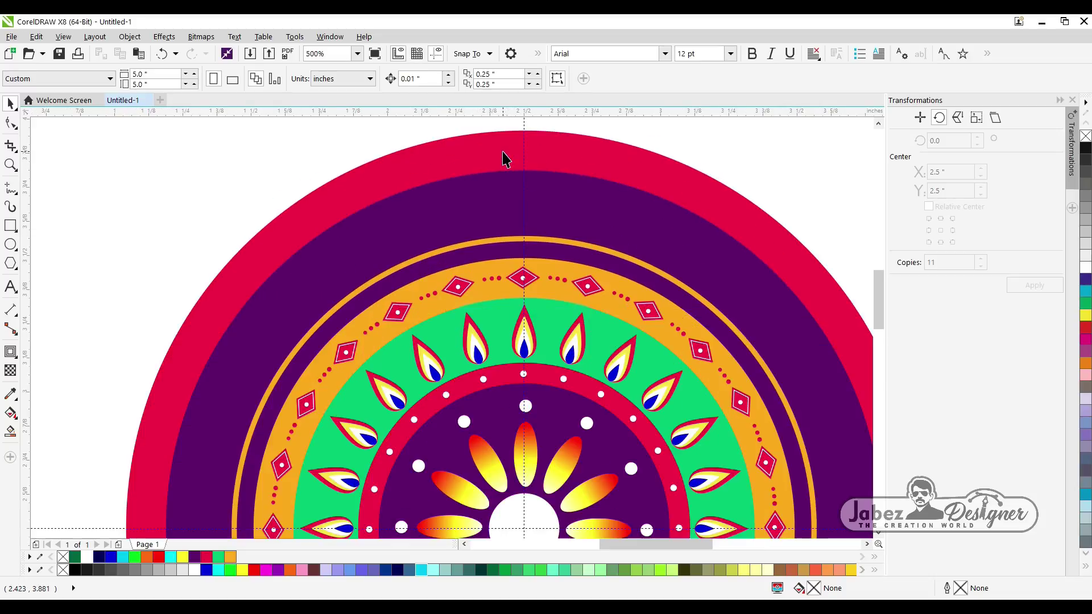
left_click(16, 225)
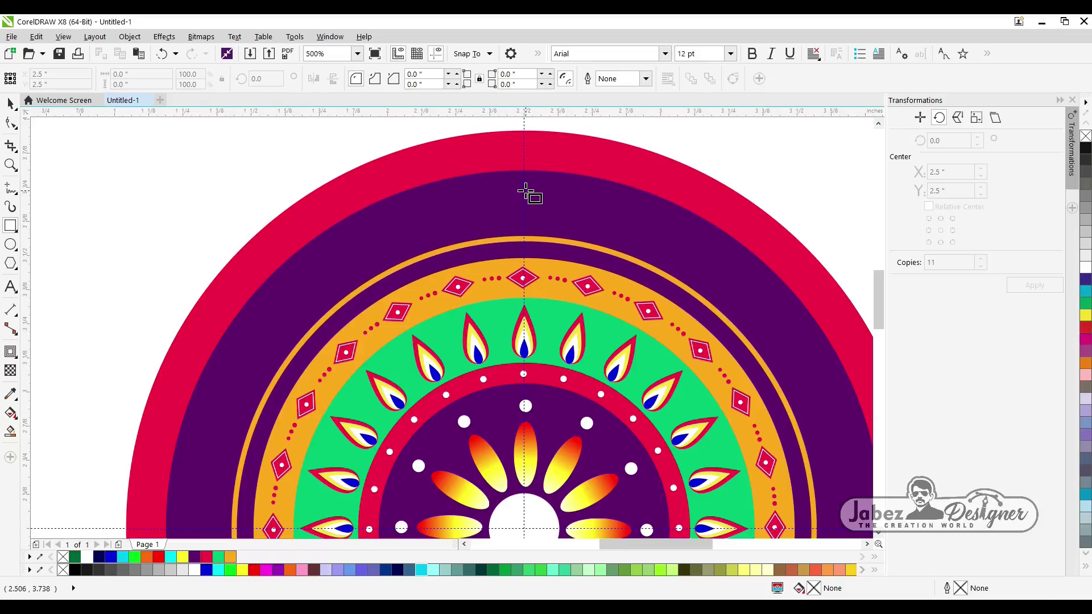
scroll(527, 191, "up", 1)
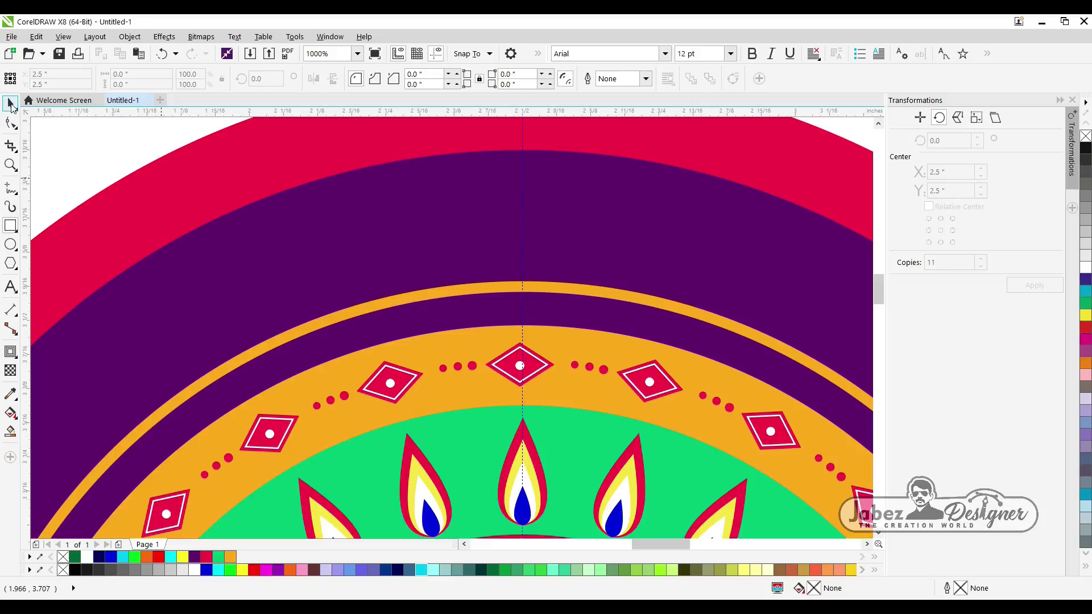
- Place an enlarged, ungrouped copy of the diamond motif on the purple band and delete its three side dots
left_click(520, 365)
left_click_drag(520, 365, 626, 253)
key("ctrl+u")
left_click_drag(576, 196, 545, 209)
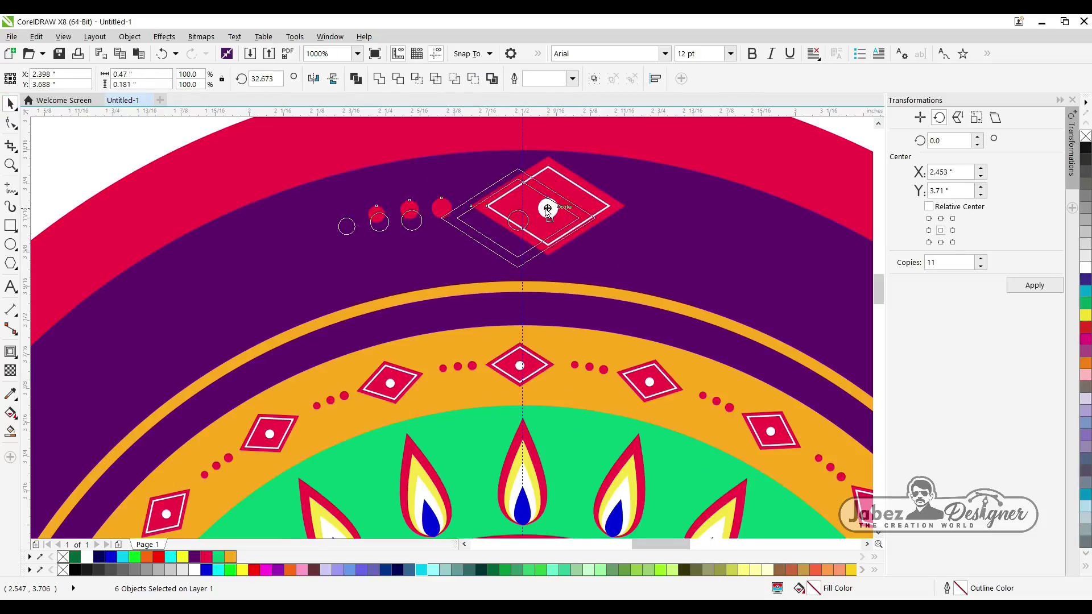
scroll(545, 208, "down", 2)
left_click_drag(379, 124, 496, 252)
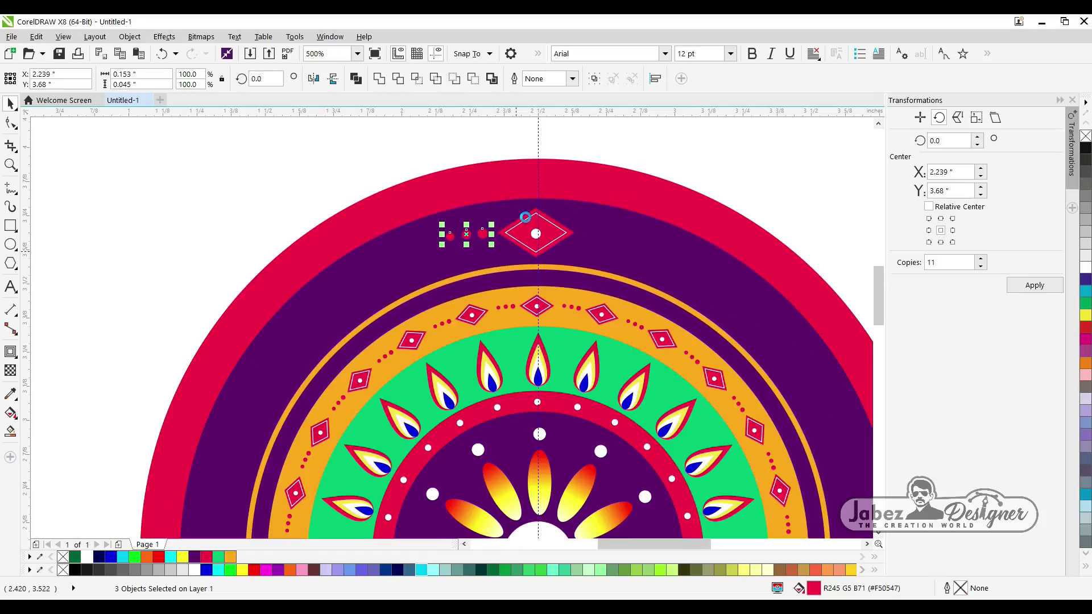
- Give the two enlarged diamonds white hairline outlines and no fill
left_click(537, 233)
scroll(537, 234, "up", 1)
left_click(553, 212, "shift")
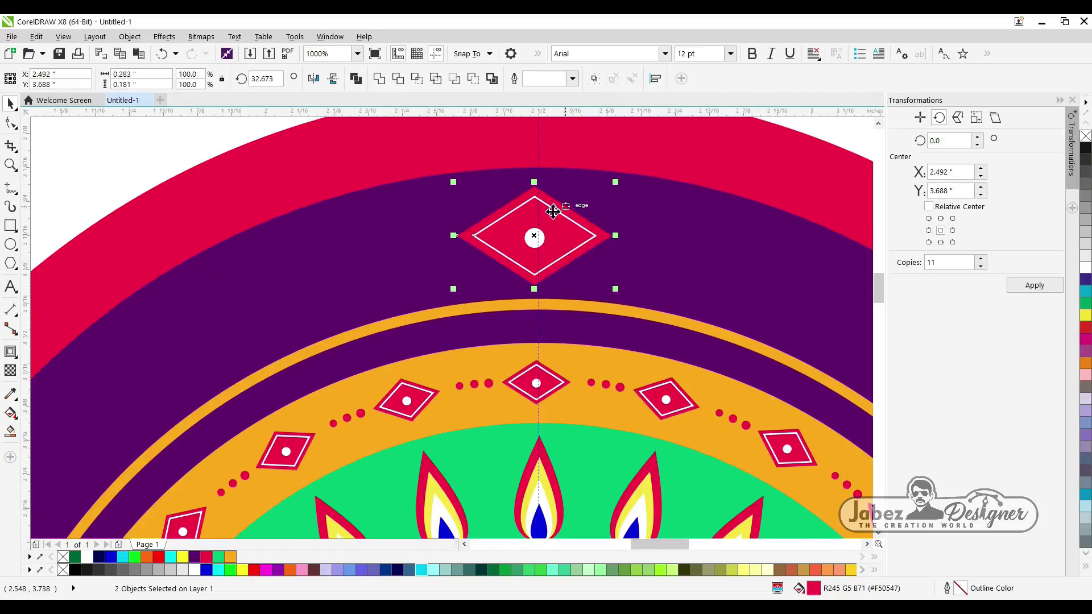
right_click(1087, 267)
left_click(1087, 139)
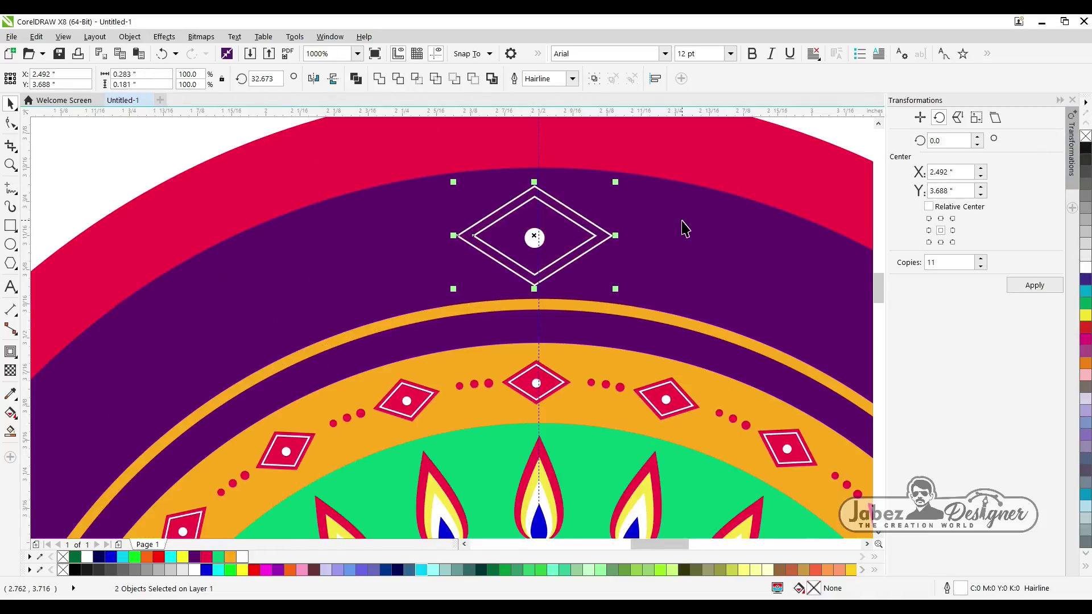
- Add two smaller concentric copies inside the outlined diamonds and group all four diamonds with the white centre dot
left_click(576, 233)
scroll(575, 234, "up", 1)
left_click_drag(619, 156, 547, 201)
scroll(496, 344, "down", 1)
left_click_drag(344, 158, 648, 384)
key("ctrl+a")
scroll(649, 391, "down", 3)
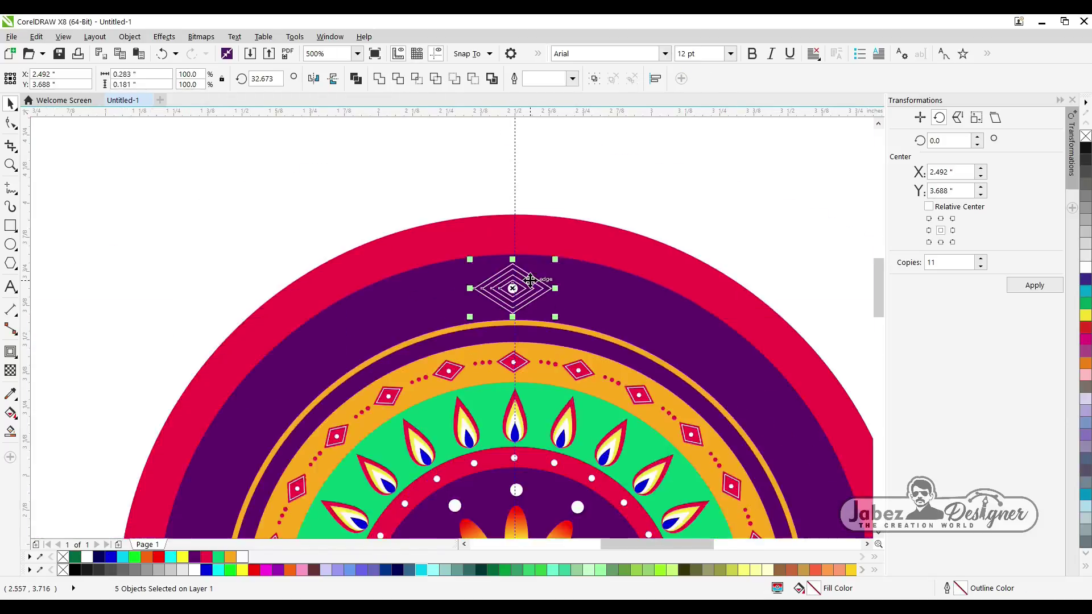
key("ctrl+g")
- Shrink the nested diamond group to about 0.16 by 0.103 in and the large purple circle to about 2.461 in
scroll(524, 280, "up", 1)
left_click_drag(572, 277, 534, 265)
scroll(535, 253, "up", 1)
left_click_drag(582, 298, 526, 274)
left_click(521, 222)
scroll(521, 222, "down", 2)
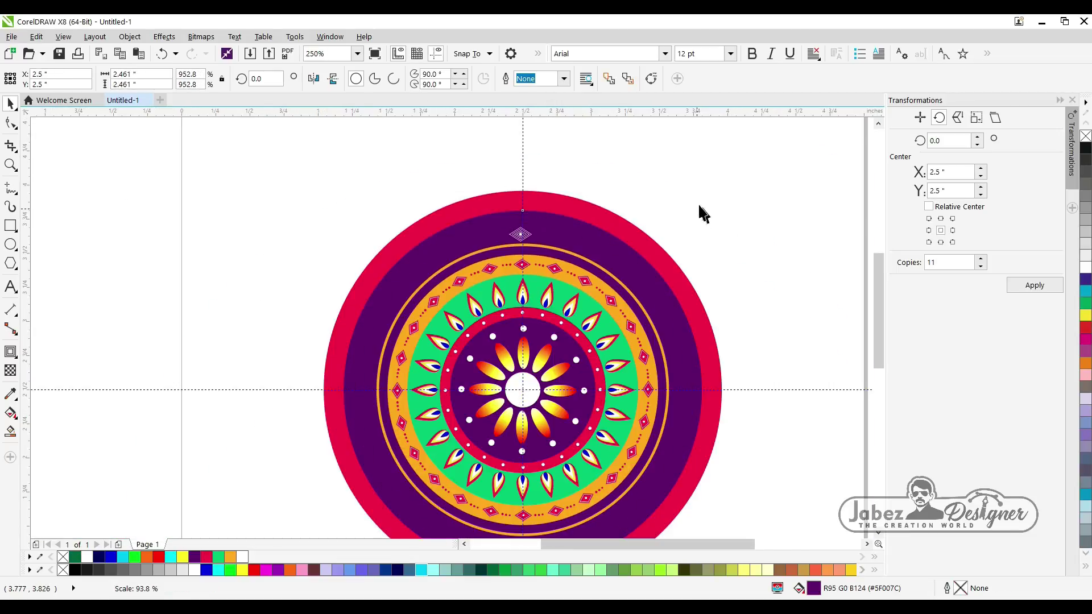
left_click(700, 215)
- Align the nested diamond group horizontally with the centre of the purple circle
scroll(518, 239, "up", 1)
left_click(520, 225)
left_click(566, 224, "shift")
key("c")
left_click_drag(650, 121, 620, 150)
- Set the nested diamond group's rotation centre at the mandala's centre
left_click(525, 229)
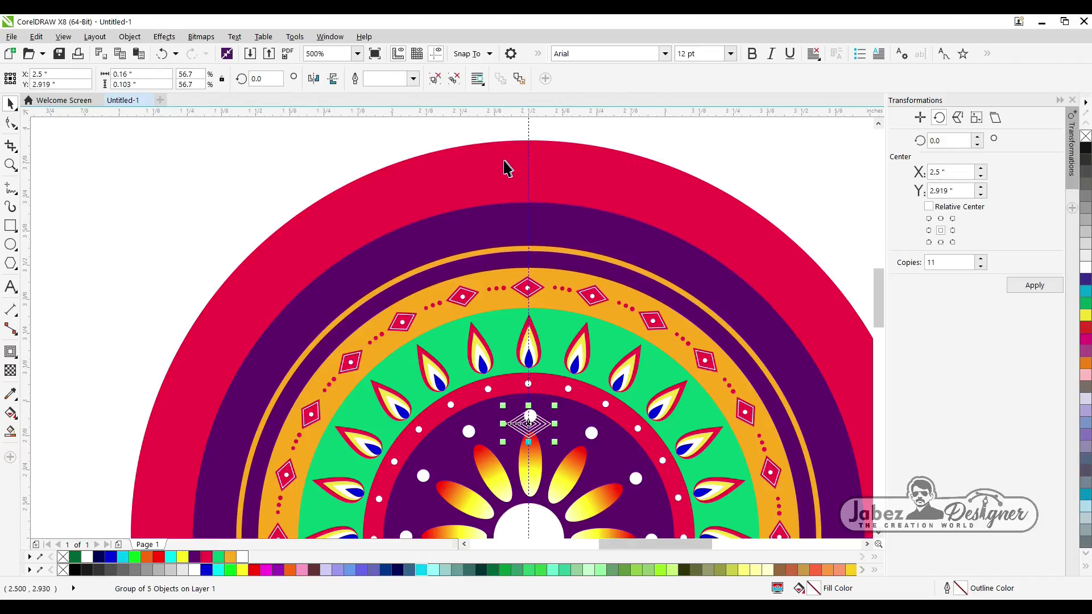
scroll(505, 166, "down", 1)
scroll(512, 219, "up", 1)
scroll(511, 219, "down", 1)
left_click(510, 147)
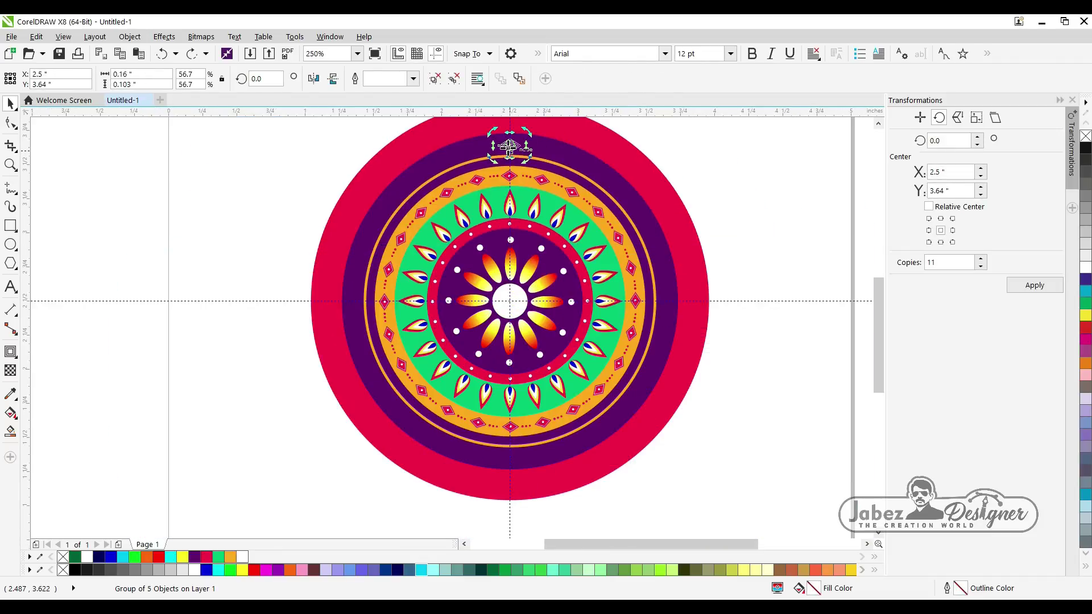
key("ctrl+d")
left_click_drag(509, 146, 516, 300)
scroll(516, 301, "up", 1)
scroll(515, 304, "down", 1)
- Repeat the nested white diamonds around the purple band by duplicating them in 15° rotations about the mandala's centre
left_click_drag(526, 130, 488, 131)
key("ctrl+d")
key("ctrl+d")
key("ctrl+d")
key("ctrl+d")
key("ctrl+d")
key("ctrl+d")
key("ctrl+d")
key("ctrl+d")
key("ctrl+d")
key("ctrl+d")
key("ctrl+d")
key("ctrl+d")
key("ctrl+d")
key("ctrl+d")
key("ctrl+d")
key("ctrl+d")
key("ctrl+d")
key("ctrl+d")
key("ctrl+d")
key("ctrl+d")
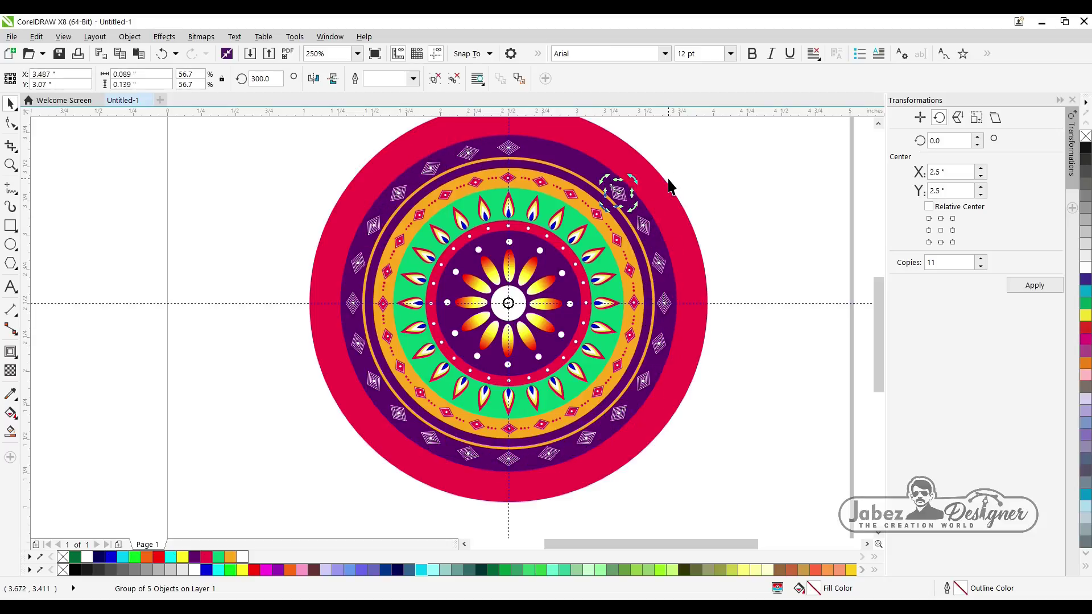
- Shrink the outermost crimson circle so it forms a narrower band around the purple circle
left_click(677, 243)
scroll(612, 212, "up", 2)
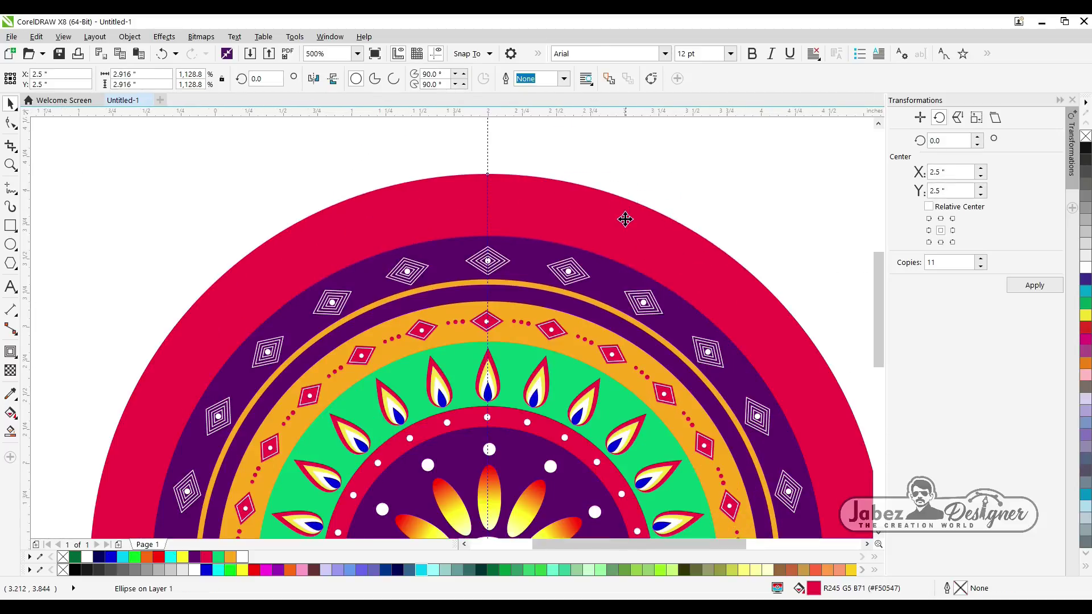
scroll(625, 219, "down", 2)
left_click(751, 196)
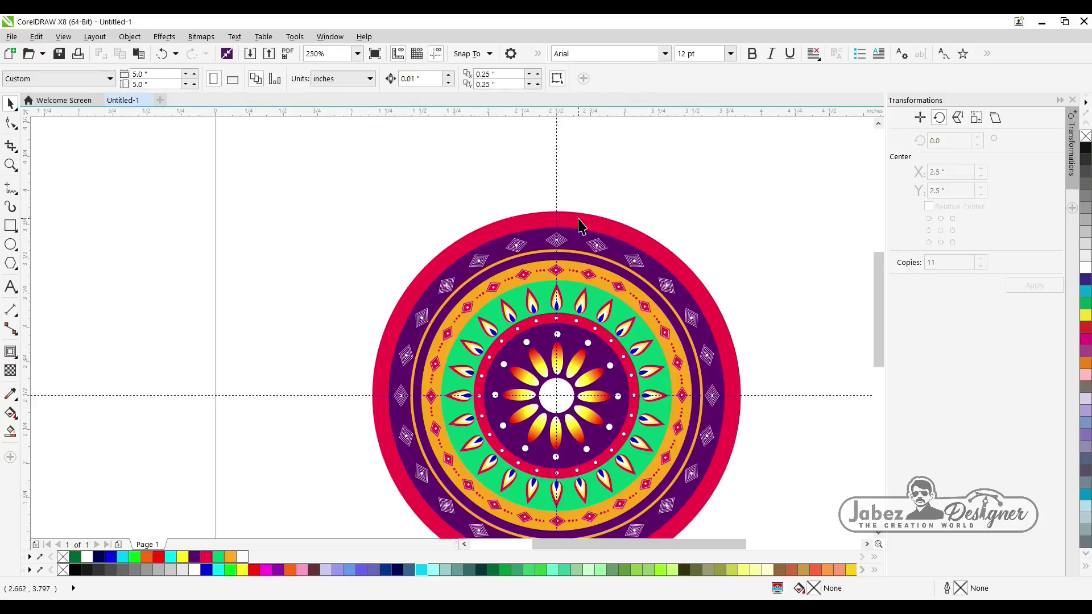
- Place a copy of the nested teardrop motif above the mandala and ungroup it
scroll(578, 219, "up", 1)
left_click(402, 391)
left_click_drag(402, 391, 400, 162)
right_click(400, 162)
key("ctrl+u")
left_click(581, 191)
scroll(494, 243, "down", 1)
scroll(437, 179, "up", 2)
- Delete the coloured teardrops of the ungrouped copy, keeping only the white one
left_click(467, 238)
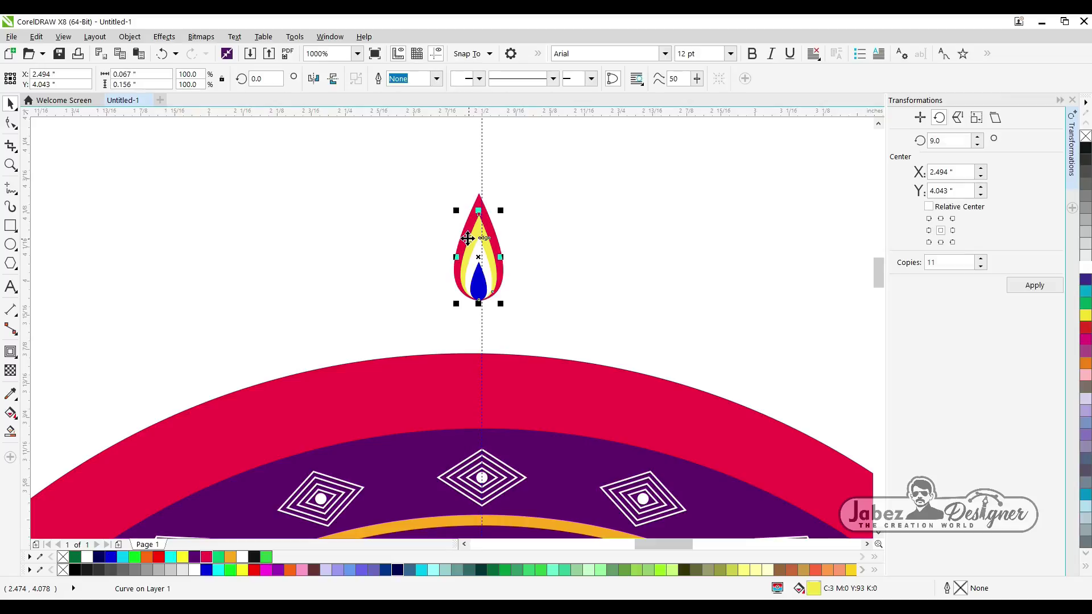
key("Delete")
left_click(472, 261)
left_click(470, 246)
key("Delete")
- Move the white teardrop onto the outer crimson band and scale it down to fit within the band
left_click_drag(472, 252, 473, 371)
scroll(474, 370, "up", 1)
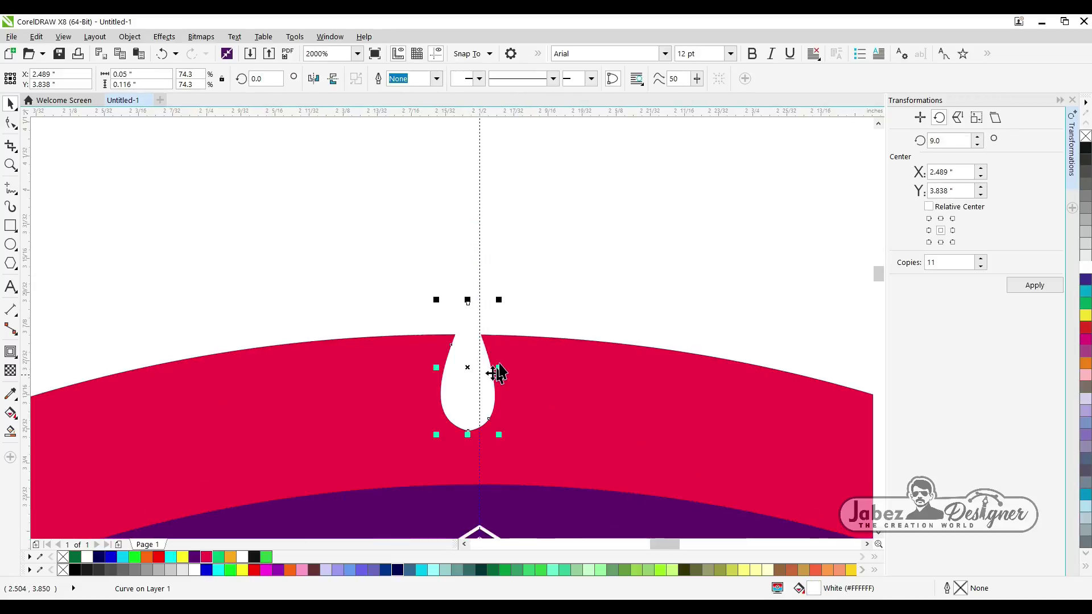
left_click_drag(504, 298, 477, 363)
left_click_drag(456, 411, 462, 437)
key("ctrl+z")
- Add two sideways copies of the white teardrop, one rotated 90° and the other mirrored horizontally, pointing away from each other
left_click_drag(481, 380, 511, 420)
right_click(369, 403)
key("Return")
right_click(634, 424)
left_click(314, 80)
- Centre the paired side teardrops beneath the upright one and group them into a motif about 0.157 by 0.092 in
left_click(445, 423, "shift")
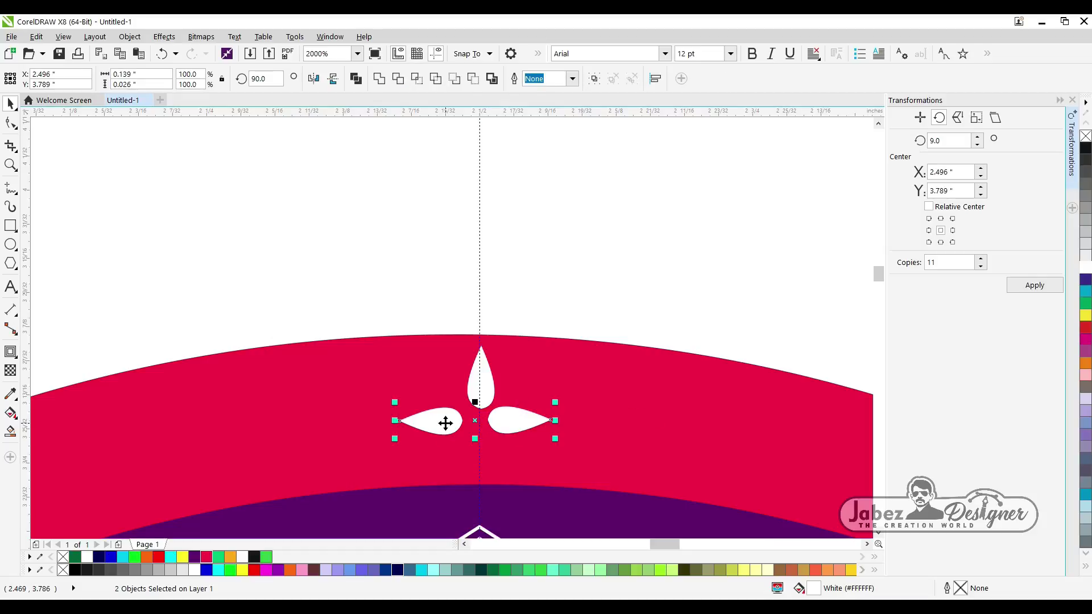
key("ctrl+g")
left_click_drag(366, 300, 587, 440)
key("c")
left_click_drag(488, 397, 488, 411)
key("ctrl+g")
left_click_drag(561, 451, 570, 457)
- Set the white three-petal motif's rotation centre at the mandala's centre
scroll(486, 333, "down", 5)
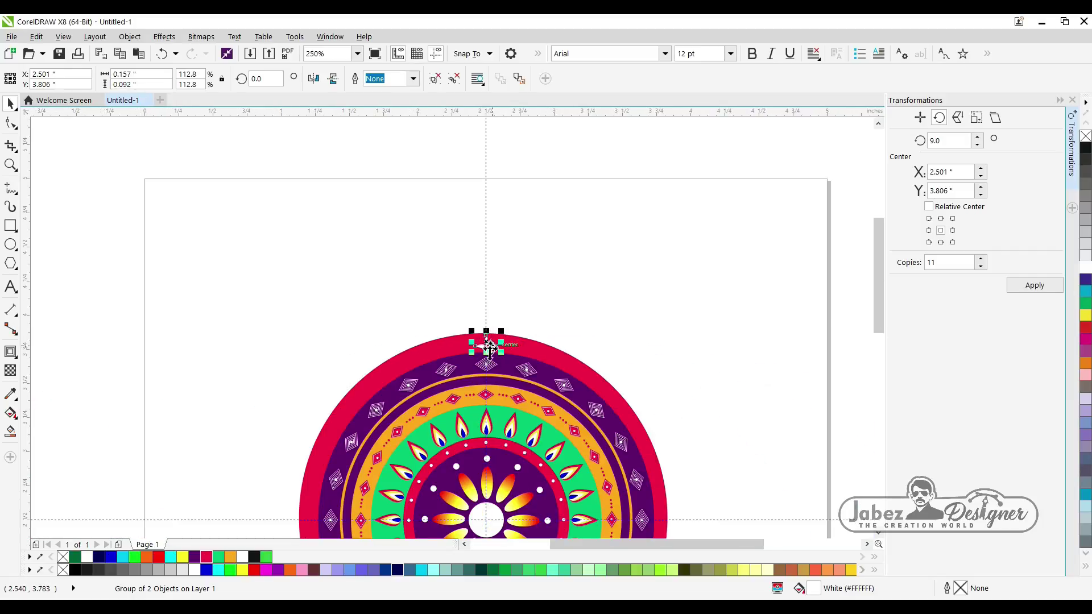
left_click(488, 346)
left_click(492, 346)
left_click(491, 346)
left_click_drag(487, 343, 483, 487)
- Try repeating the three-petal motif as 50 copies at 9° intervals, and undo it
scroll(483, 488, "up", 2)
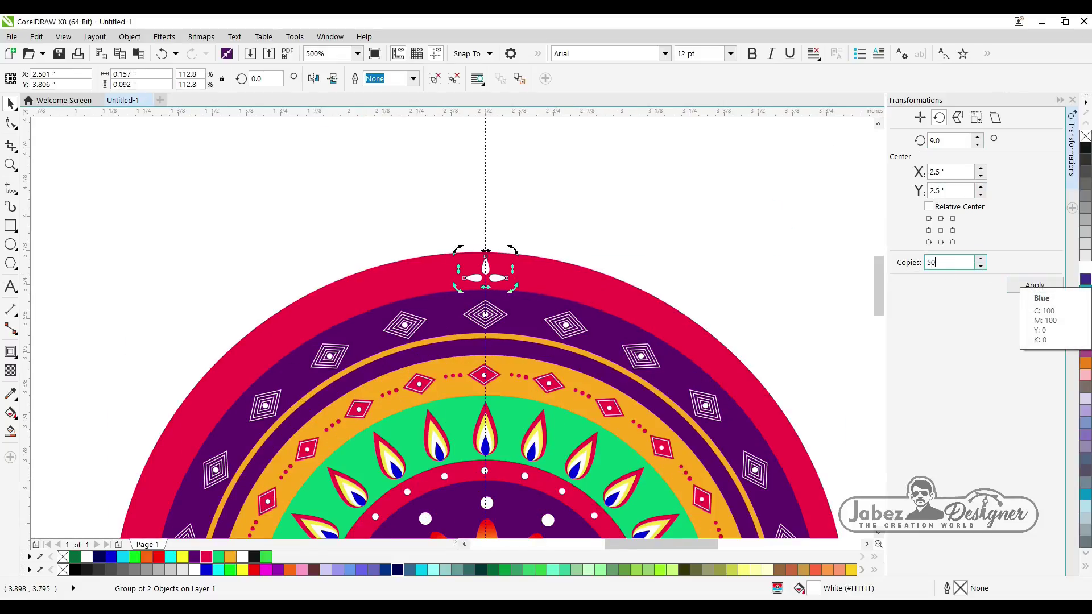
left_click(1029, 283)
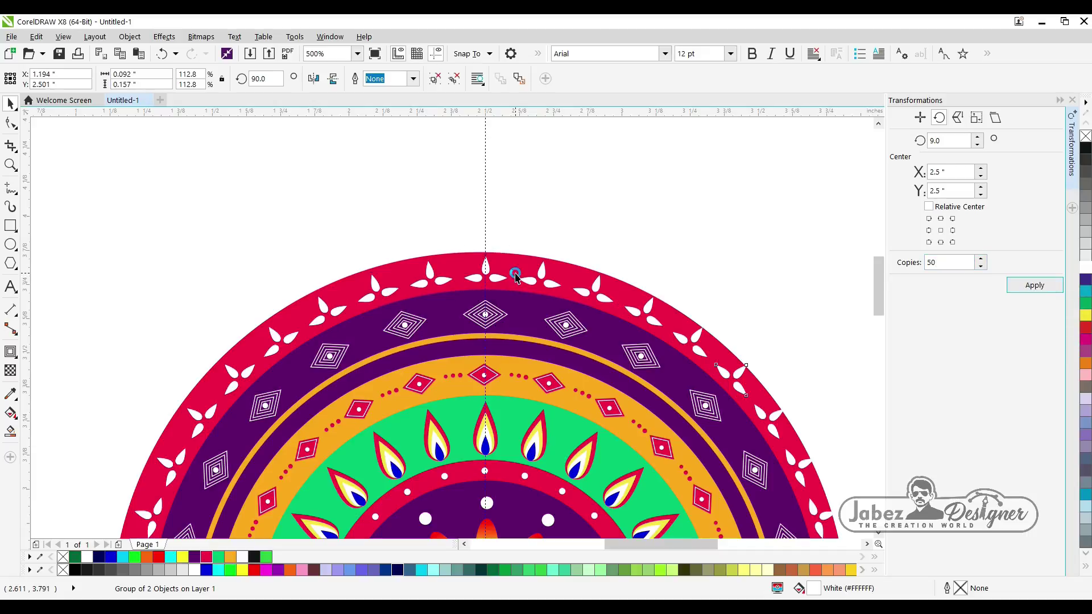
key("ctrl+z")
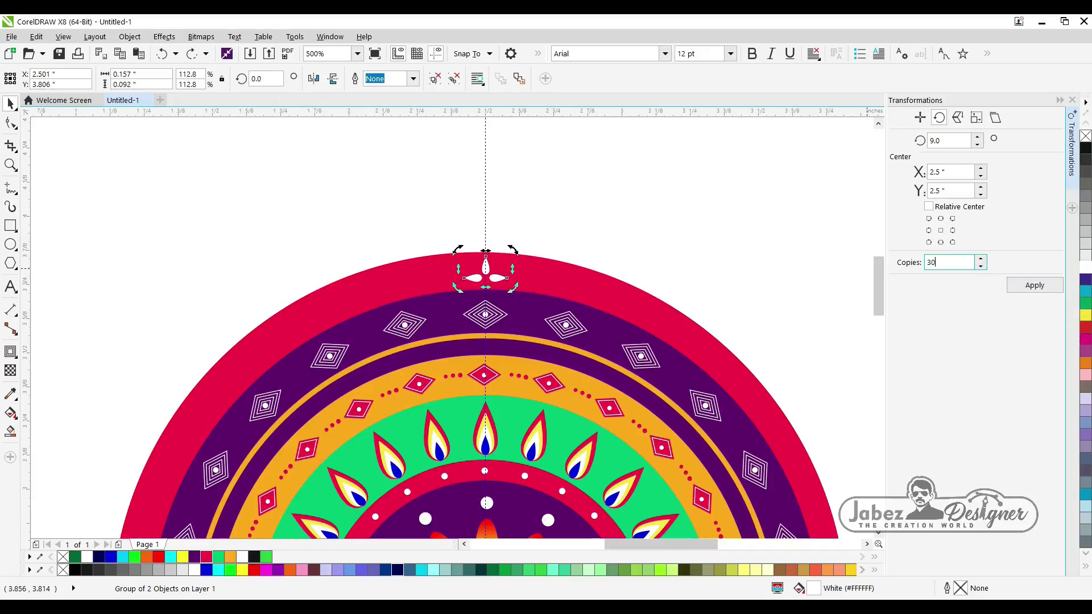
- Make 30 copies of the three-petal motif around the crimson band at 9° intervals
left_click(1035, 285)
scroll(422, 192, "down", 2)
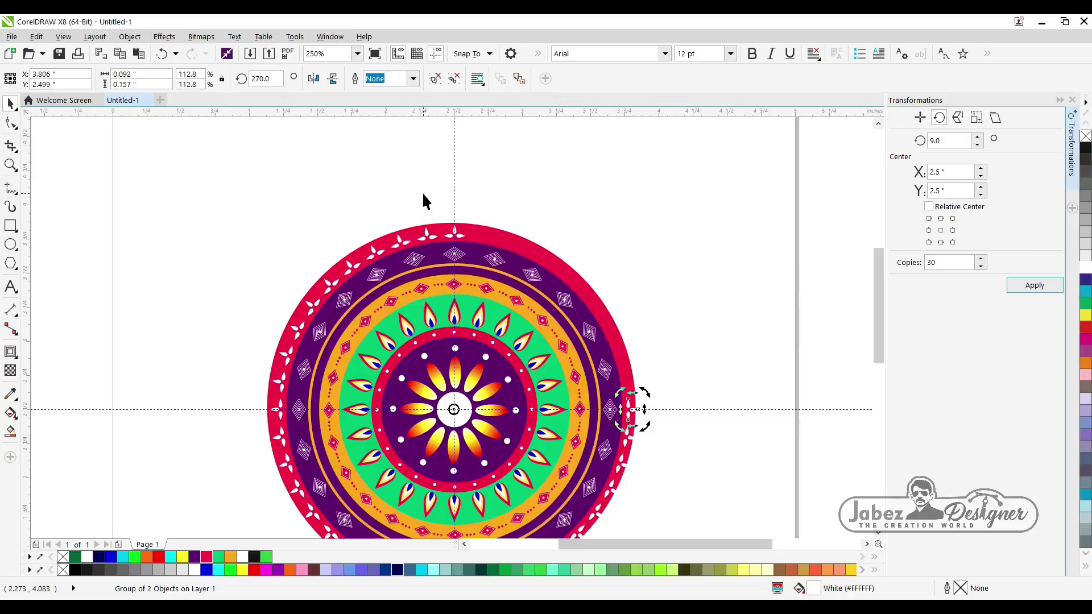
- Complete the crimson band with 10 more three-petal copies at 9° intervals, and group the whole mandala
type("0")
key("Return")
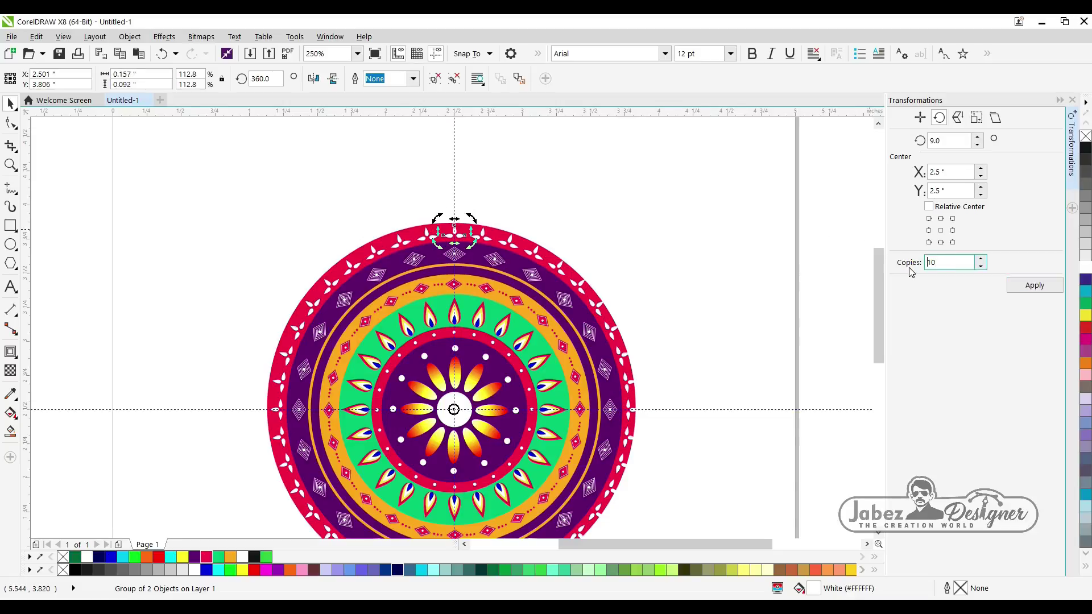
scroll(542, 188, "down", 2)
left_click_drag(334, 204, 645, 393)
left_click(538, 343)
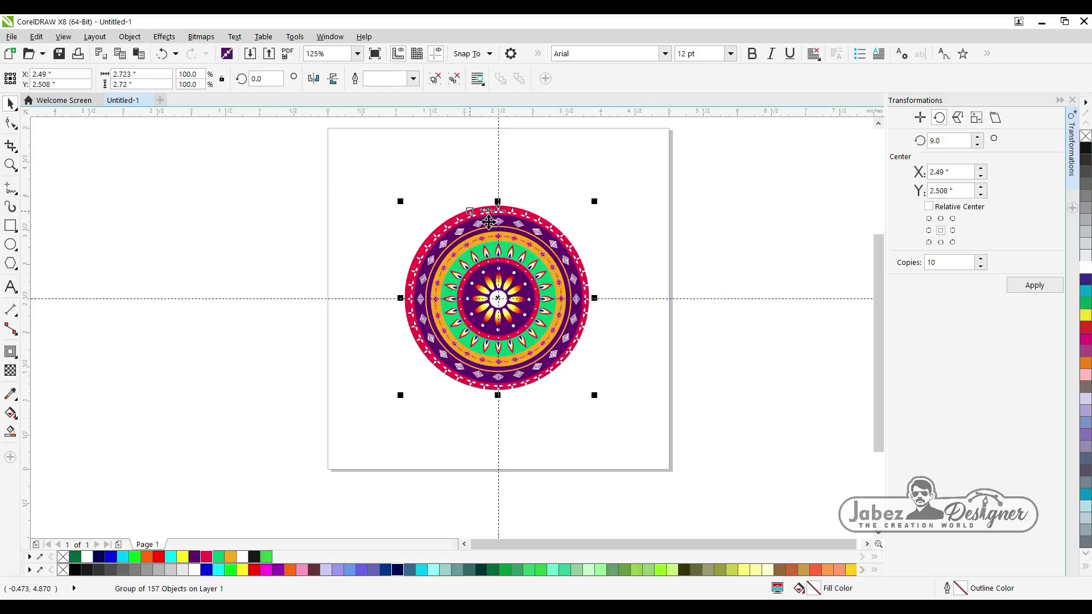
- Enlarge a mandala copy to about 3.567 in wide at the page's lower-right corner and PowerClip it inside the page rectangle
left_click_drag(491, 270, 677, 370)
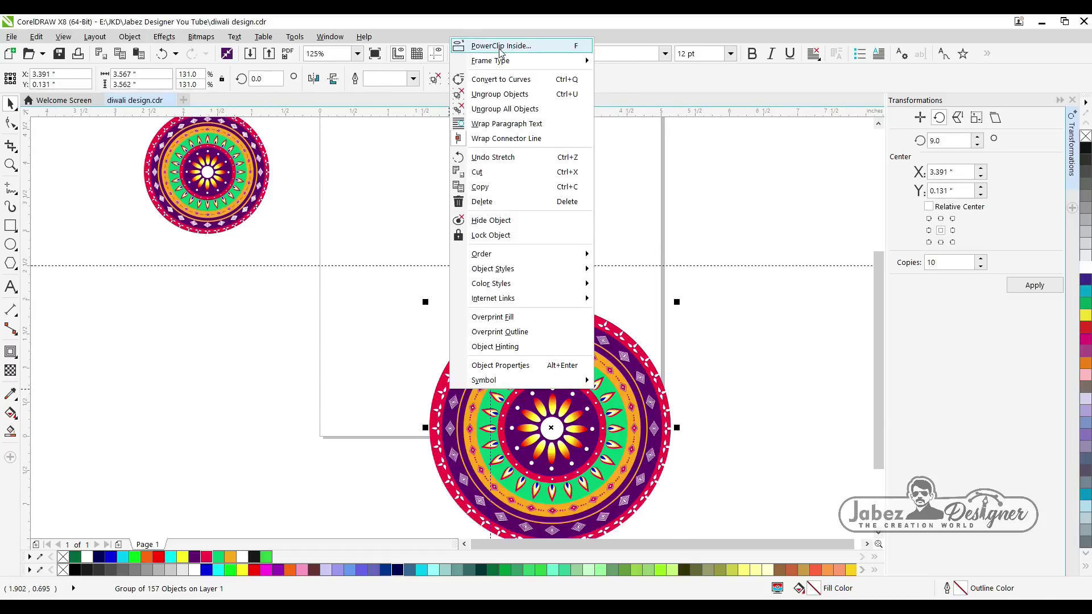
left_click(501, 43)
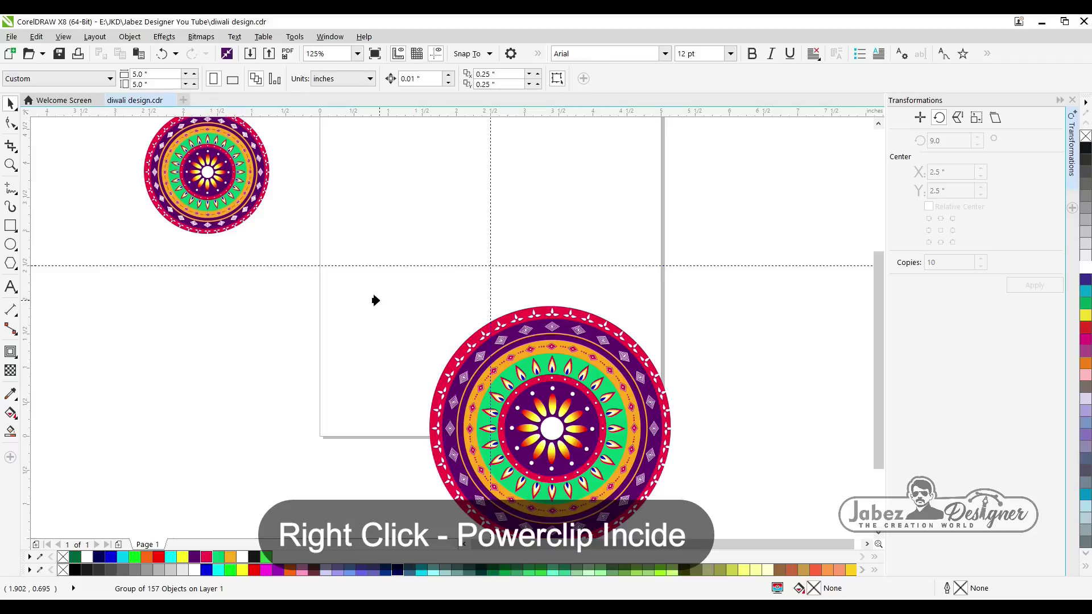
left_click(372, 297)
- Place a copy of the small mandala, about 1.852 in wide, on the upper-left part of the page
scroll(349, 244, "up", 2)
left_click(273, 278)
left_click_drag(273, 279, 498, 299)
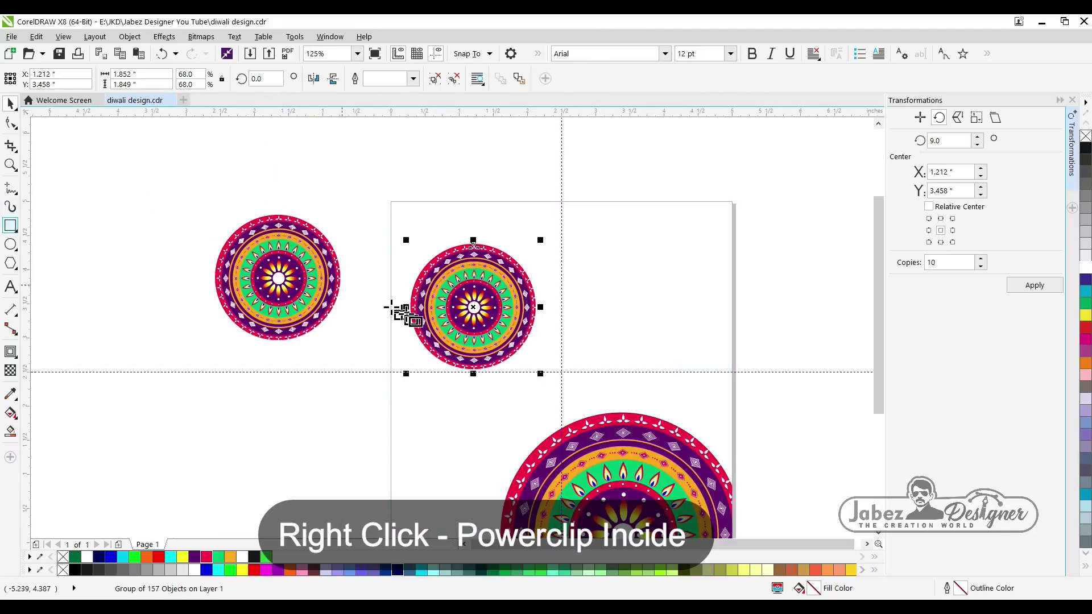
- Draw a rectangle about 2.133 by 1.042 in over the mandala copy's lower half and adjust its top edge and sides
mouse_move(401, 298)
left_mouse_down()
mouse_move(536, 353)
mouse_move(555, 377)
left_mouse_up()
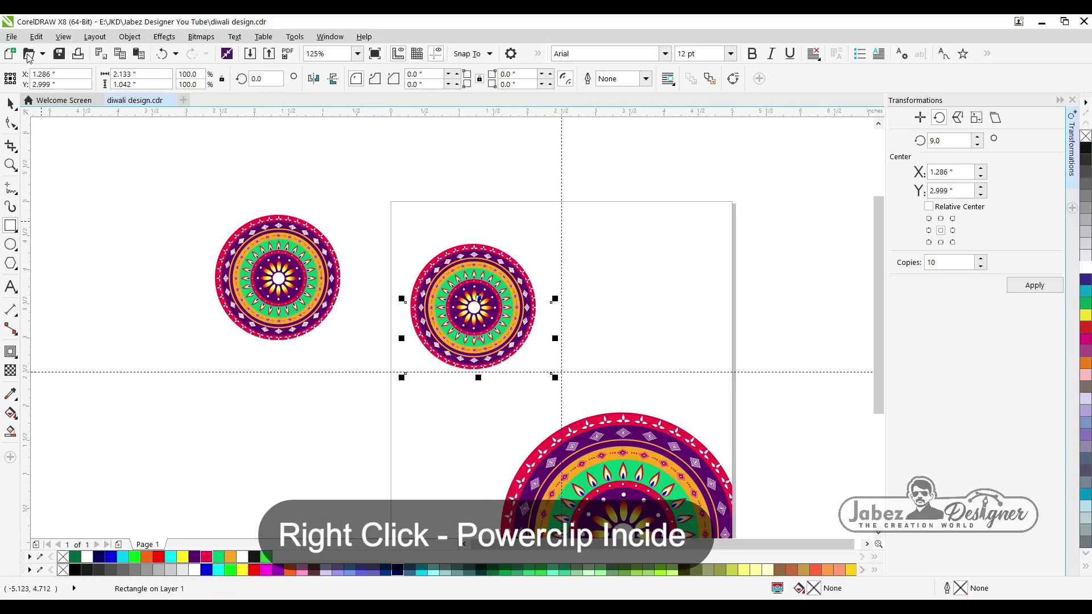
scroll(470, 302, "up", 2)
left_click_drag(488, 299, 488, 309)
left_click_drag(338, 378, 332, 379)
left_click_drag(637, 379, 627, 380)
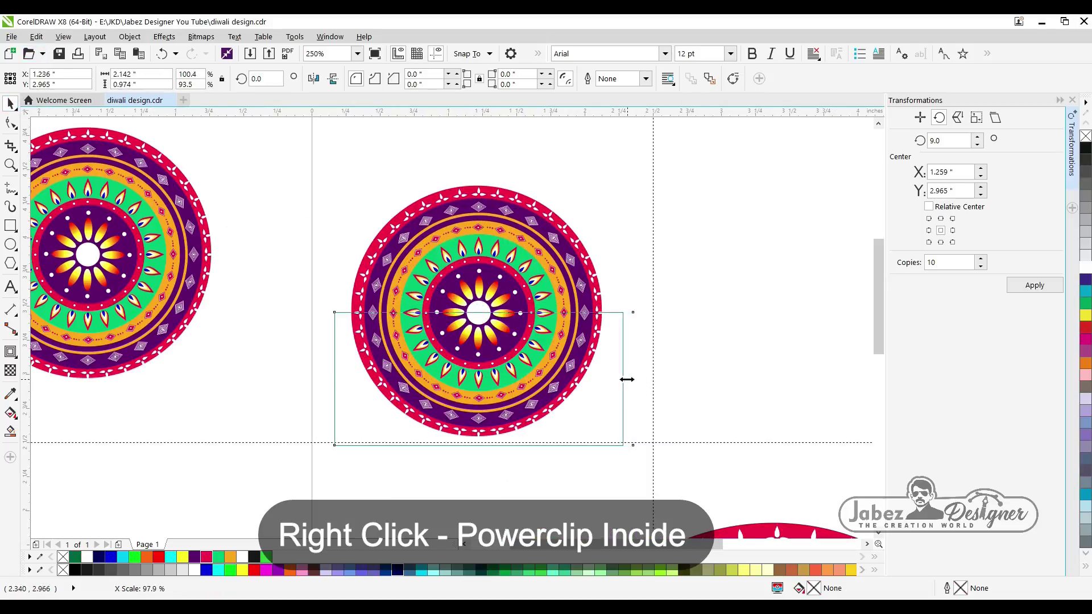
- PowerClip the mandala copy inside the rectangle so only its lower half shows
left_click(518, 265)
right_click(501, 229)
left_click(528, 239)
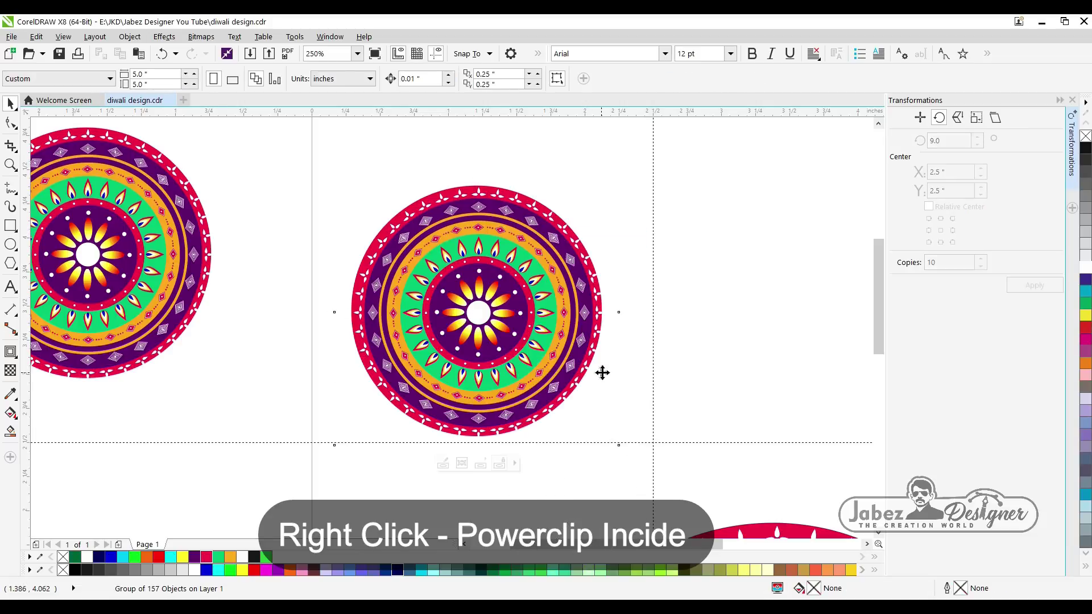
left_click(601, 370)
- Shrink the half mandala to about 1.504 in wide and adjust the mandala inside its PowerClip frame
left_click_drag(623, 449, 570, 424)
left_click_drag(465, 379, 482, 373)
scroll(483, 373, "up", 1)
scroll(483, 373, "up", 2)
left_click(483, 371, "ctrl")
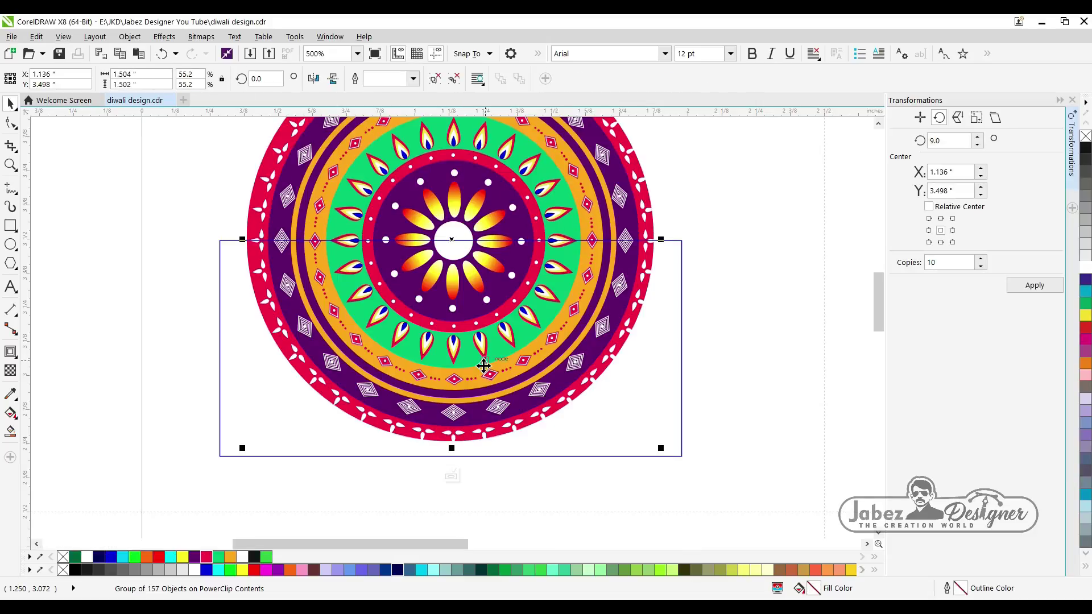
left_click(808, 296, "ctrl")
left_click(790, 295, "ctrl")
left_click(786, 281, "ctrl")
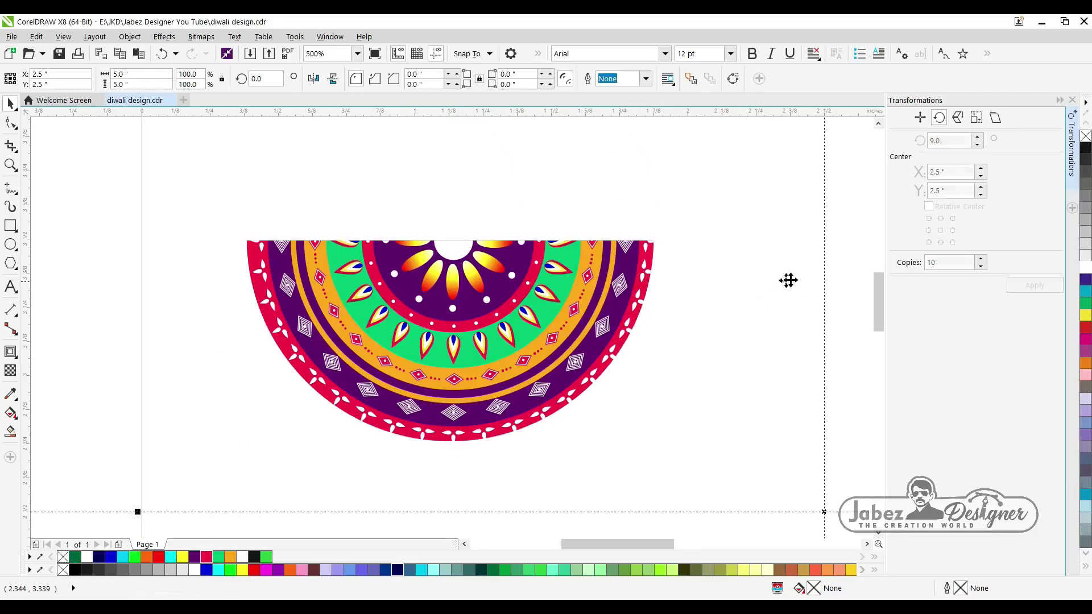
- Reduce the half mandala further and place a smaller copy of it to its lower right
scroll(788, 272, "down", 1)
scroll(426, 295, "down", 2)
left_click_drag(746, 521, 510, 299)
left_click_drag(461, 280, 571, 325)
right_click(540, 312)
left_click_drag(493, 322, 552, 302)
left_click(477, 276)
left_click(537, 288)
scroll(548, 297, "up", 1)
scroll(551, 305, "down", 1)
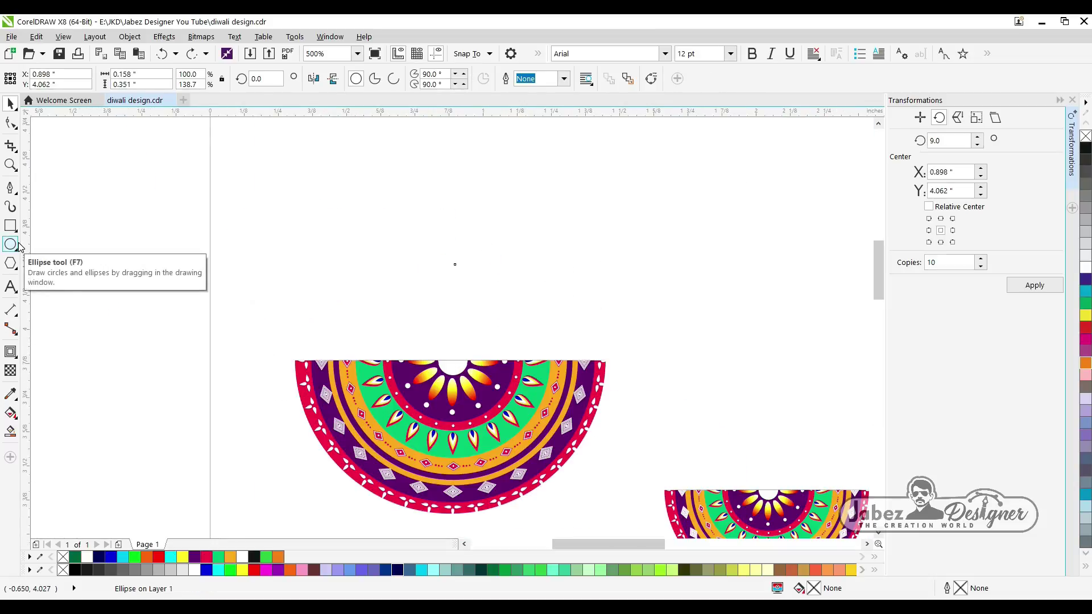
left_click(11, 244)
left_click_drag(424, 285, 451, 265)
left_click_drag(480, 314, 473, 314)
left_click(146, 558)
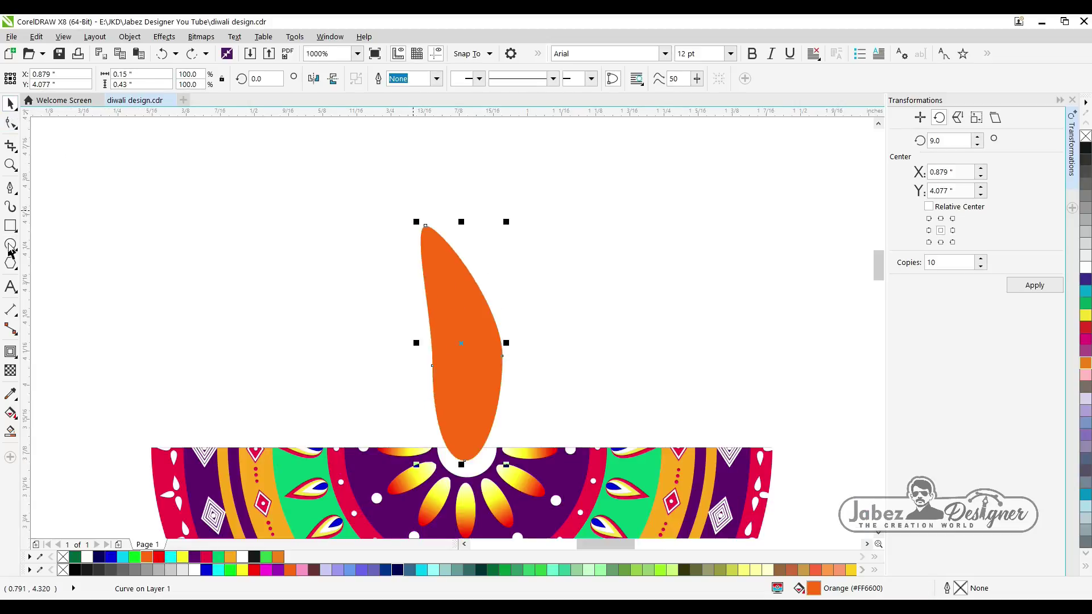
key("Delete")
- Draw an orange ellipse about 0.14 by 0.338 in standing on the larger half mandala's centre
left_click(10, 245)
left_click_drag(424, 263, 485, 432)
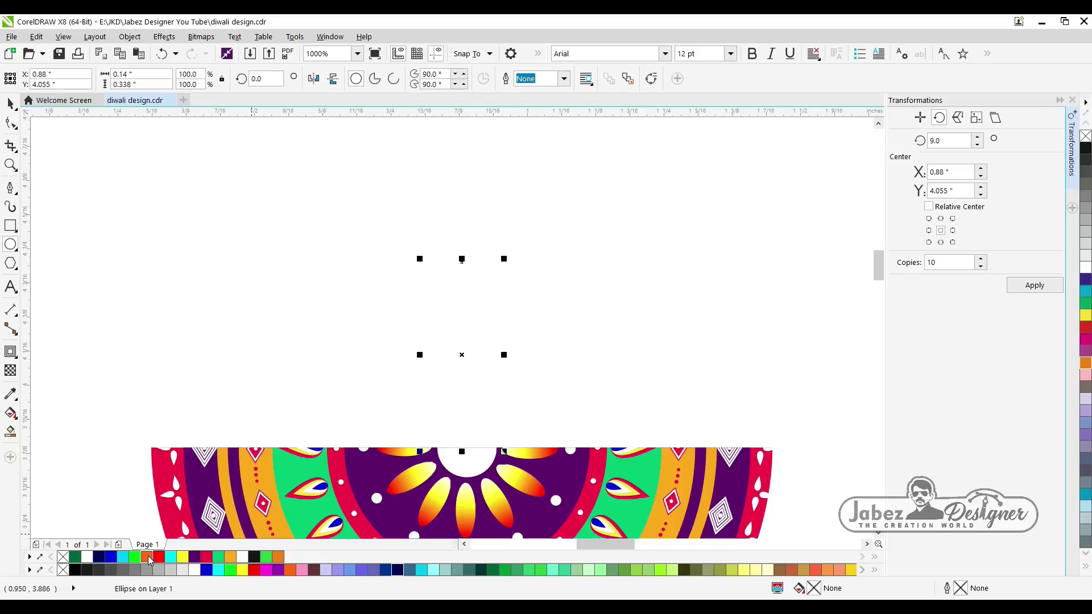
left_click(148, 558)
- Convert the orange ellipse to curves and straighten its upper-left segment to start a flame shape
key("ctrl+q")
left_click(10, 124)
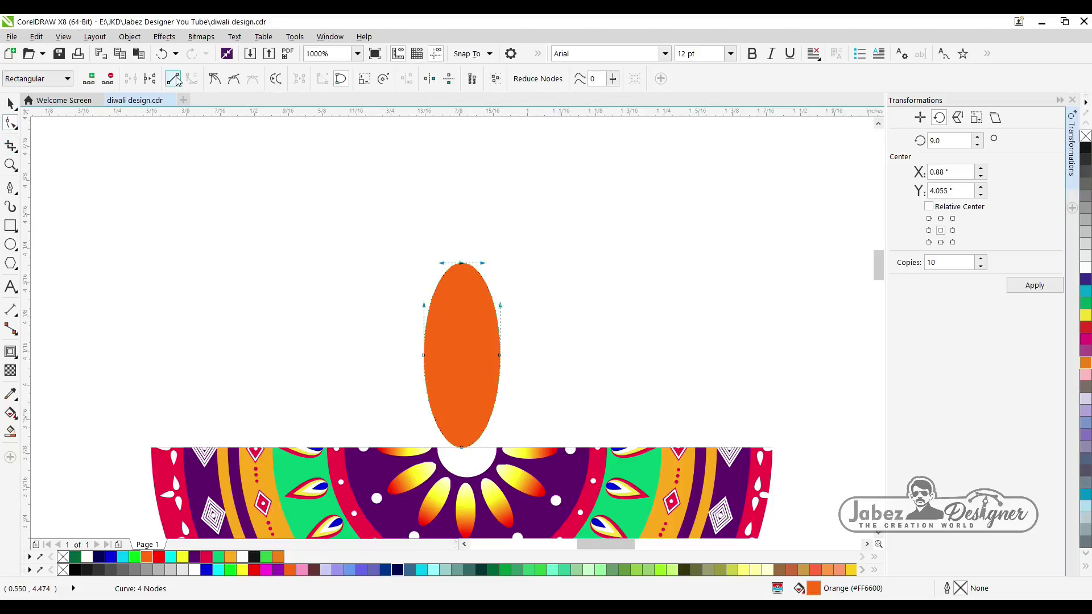
left_click(173, 78)
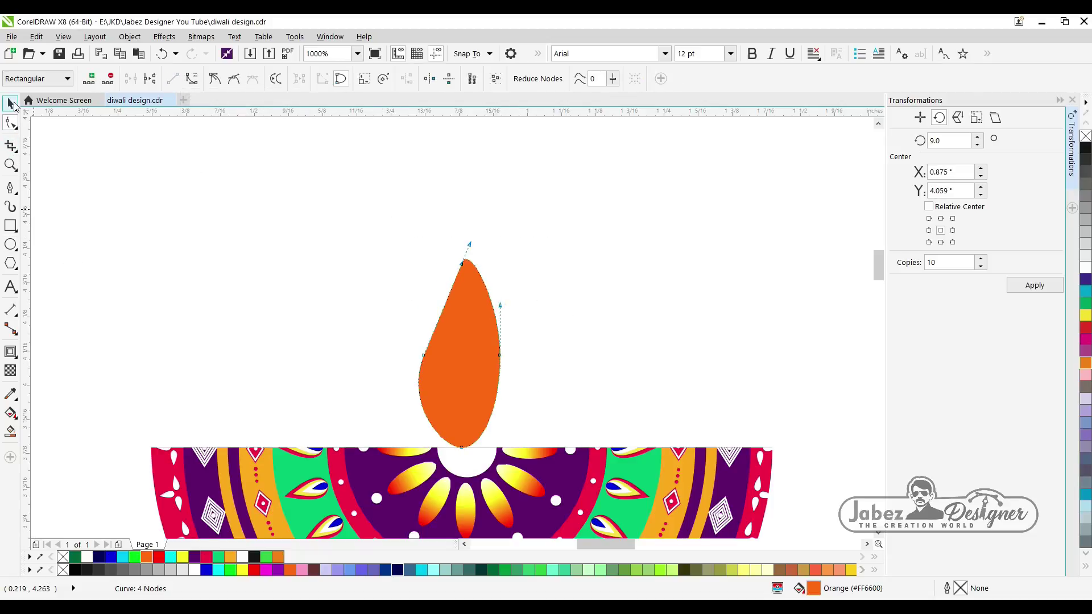
left_click(11, 103)
left_click_drag(447, 352, 456, 357)
- Try straightening the flame's upper-right segment as well, and undo it
left_click(11, 123)
scroll(510, 274, "up", 1)
left_click_drag(544, 386, 503, 477)
left_click(171, 78)
scroll(327, 173, "down", 2)
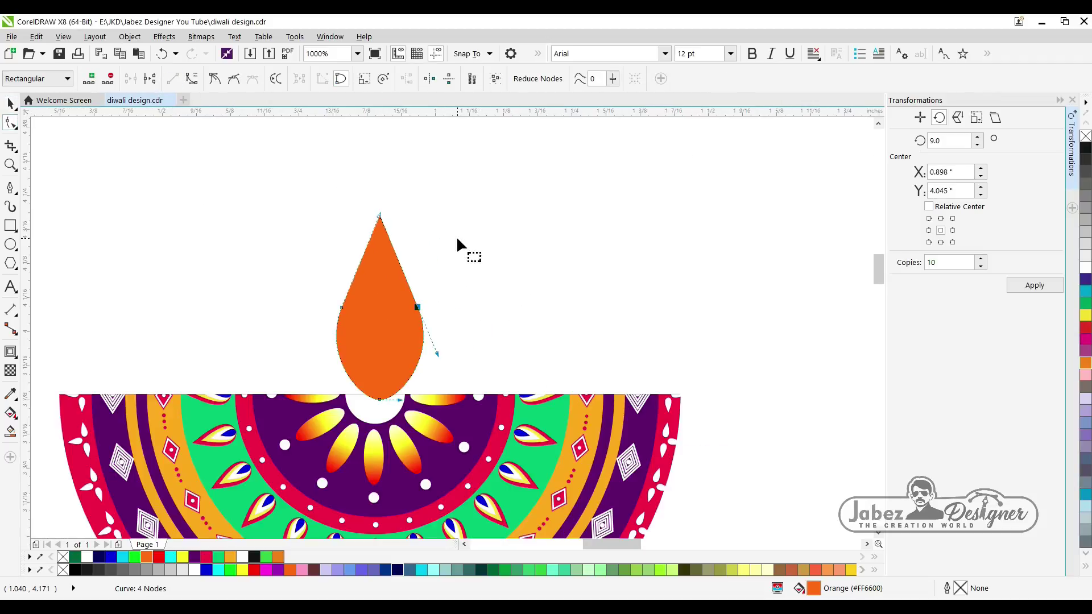
key("ctrl+z")
- Sharpen the flame's tip by adding nodes beside it, straightening the short segment on its right and removing the extra left node
scroll(391, 217, "up", 1)
double_click(376, 204)
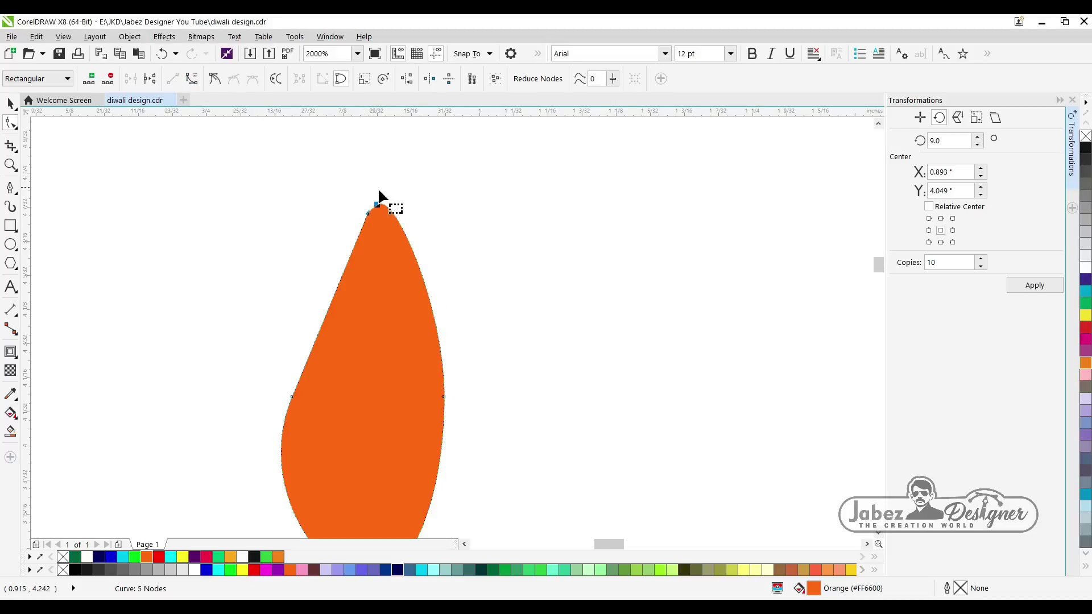
scroll(378, 191, "up", 1)
left_click_drag(375, 219, 369, 193)
key("ctrl+z")
double_click(445, 306)
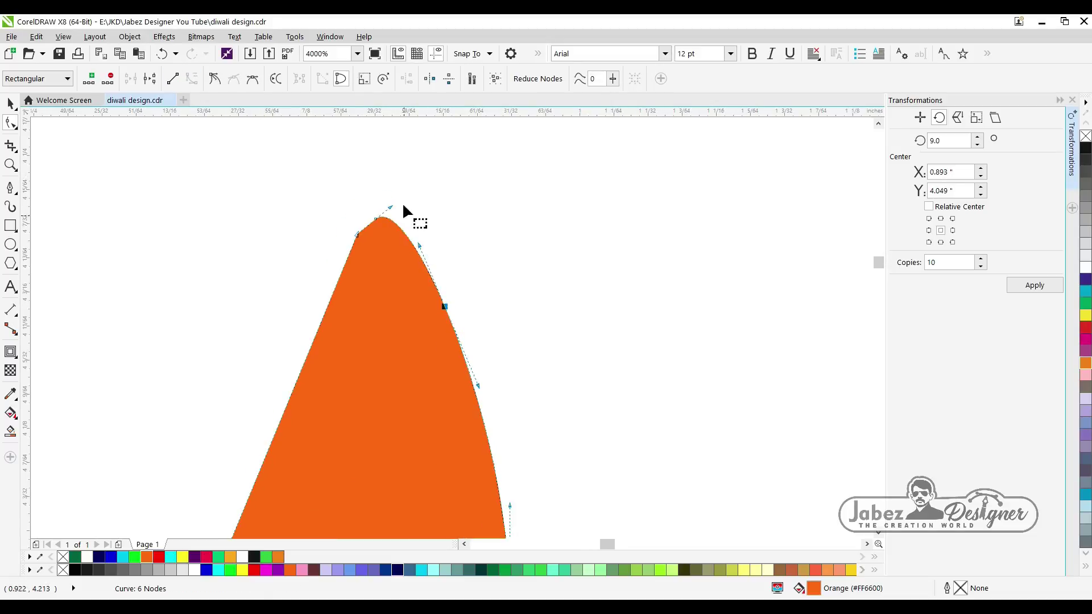
left_click(172, 80)
double_click(357, 234)
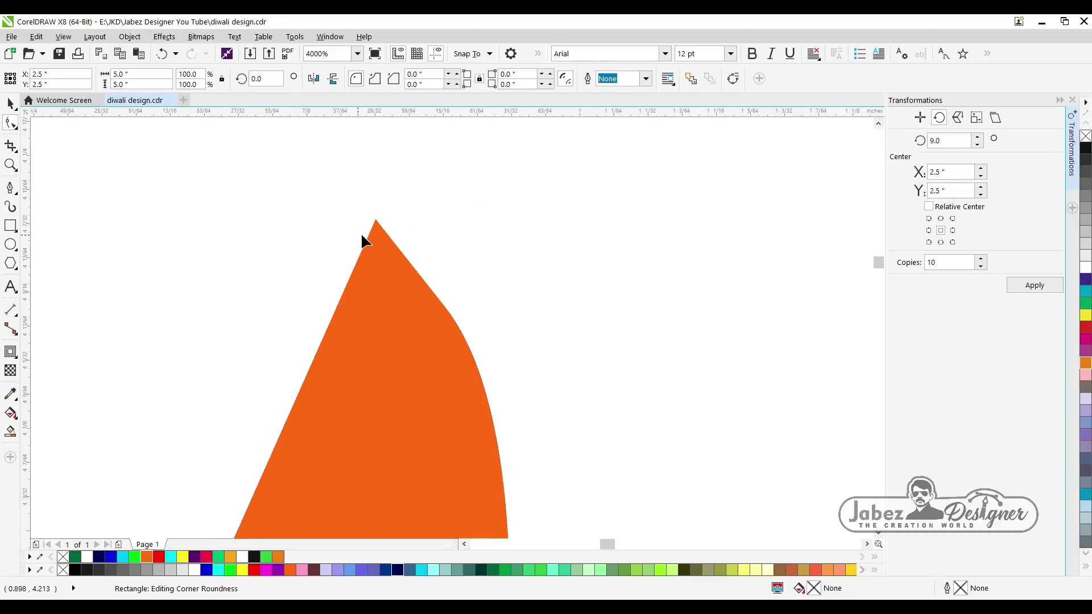
- Smooth the flame's right side by removing the extra node, and position the flame over the half mandala's centre
scroll(361, 234, "down", 4)
left_click(402, 253)
left_click_drag(401, 254, 404, 280)
left_click(56, 192)
left_click(391, 358)
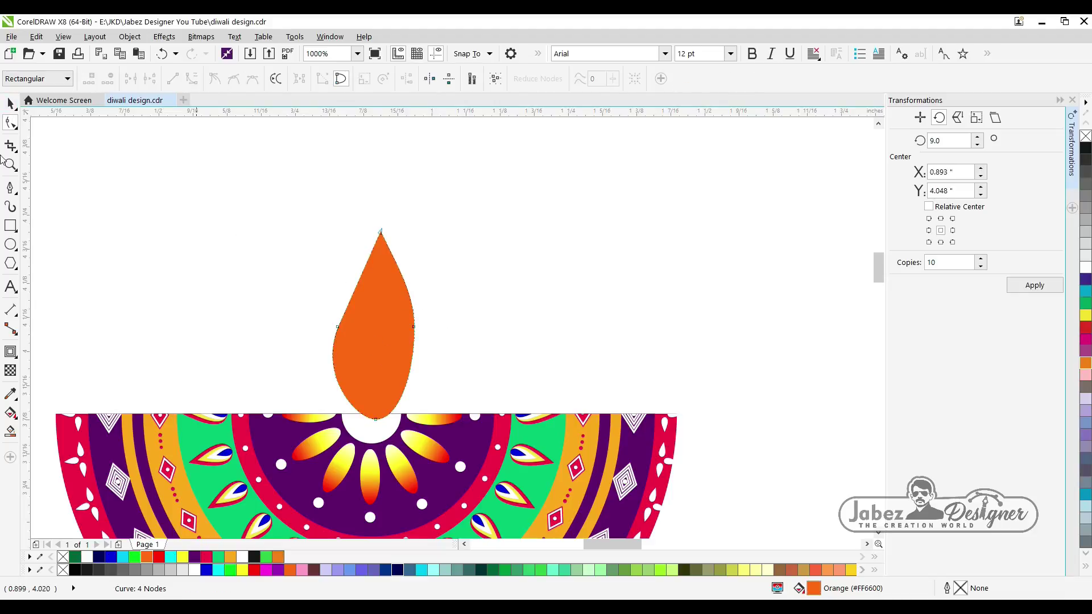
key("space")
left_click_drag(396, 325, 393, 319)
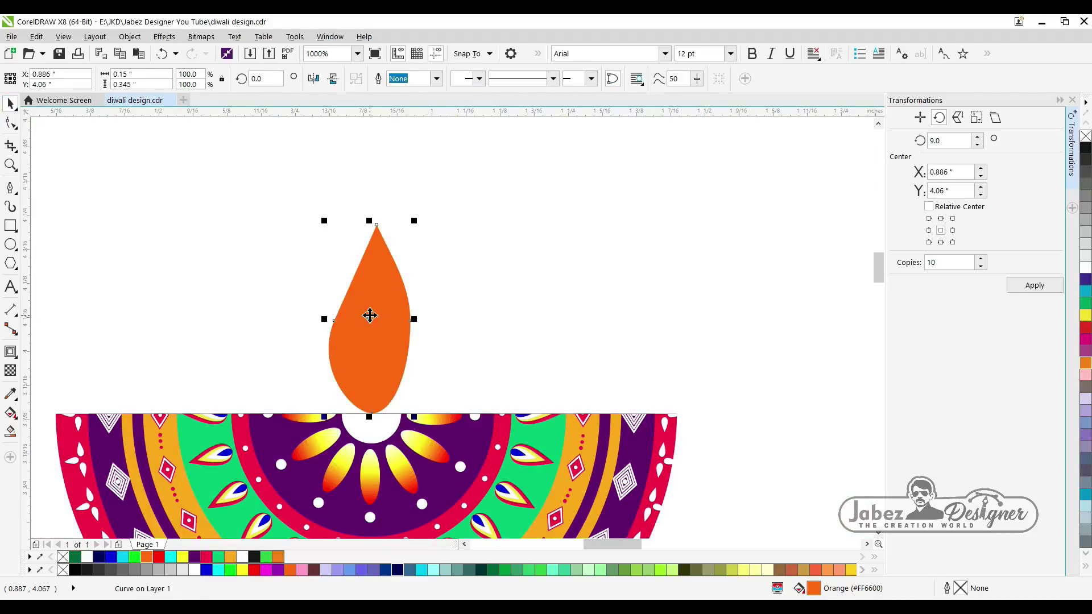
- Add a three-step outside contour with a 0.01 in offset around the orange flame, fading to yellow
scroll(369, 315, "up", 1)
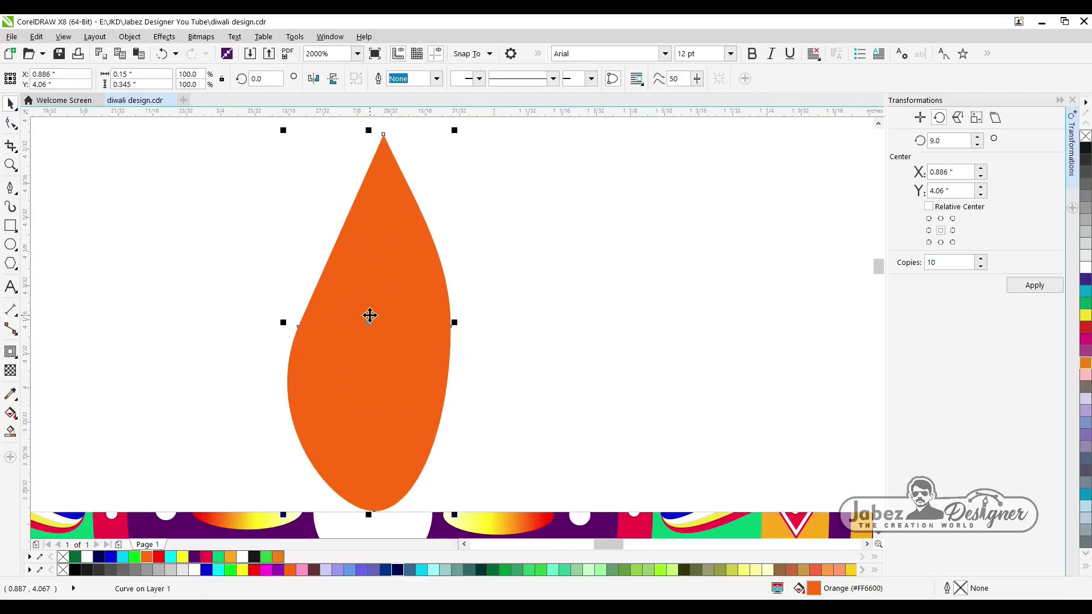
left_click(10, 351)
left_click_drag(444, 349, 478, 317)
scroll(444, 350, "down", 1)
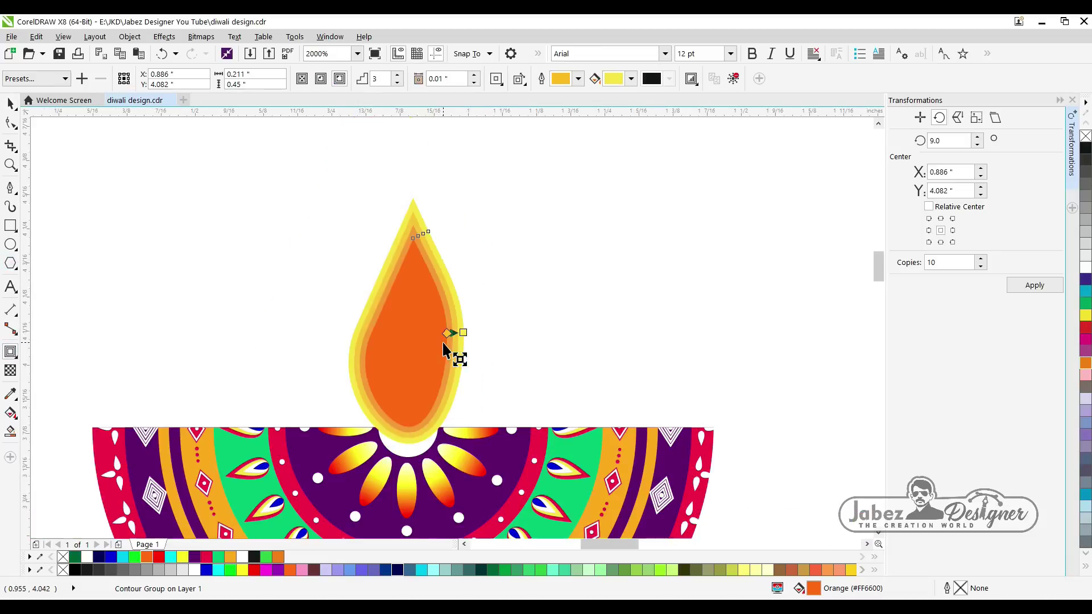
- Try other offset values for the flame's contour, and undo the change
left_click(474, 75)
left_click(473, 83)
left_click(475, 83)
key("ctrl+z")
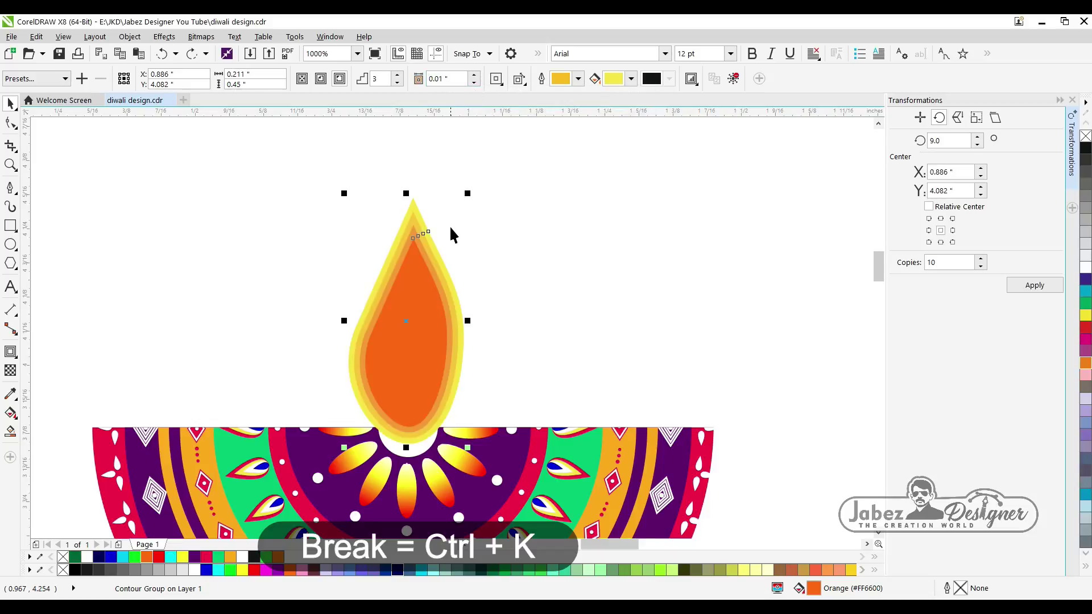
- Break the flame's contour apart and ungroup its rings into separate shapes
scroll(449, 226, "up", 1)
left_click(449, 241)
left_click_drag(372, 192, 458, 188)
key("ctrl+z")
left_click(425, 190)
left_click(390, 203)
right_click(380, 199)
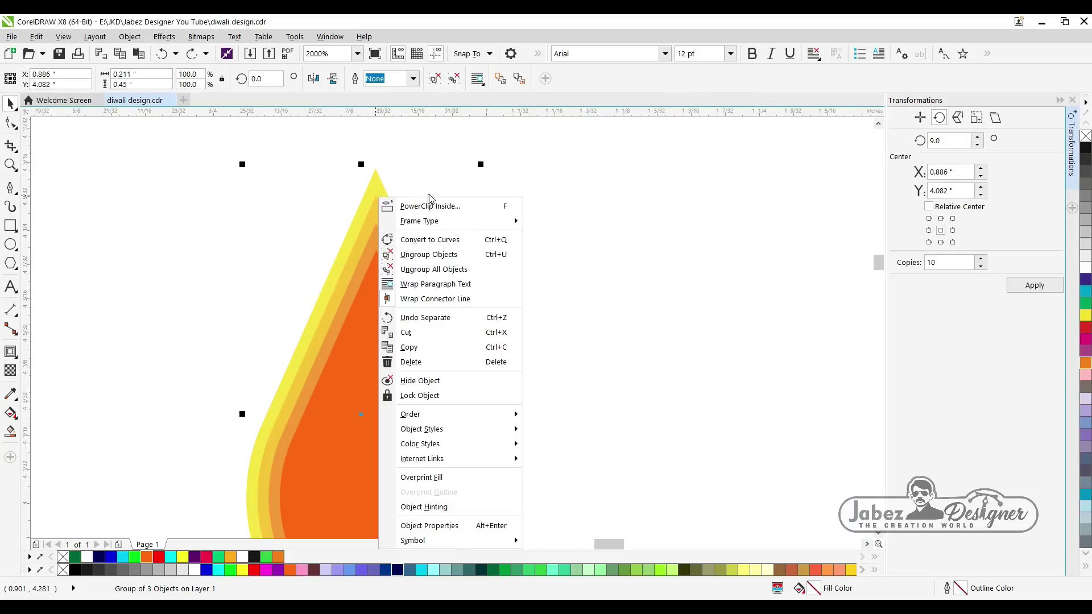
left_click(454, 271)
left_click(541, 244)
left_click_drag(377, 194, 422, 190)
key("ctrl+z")
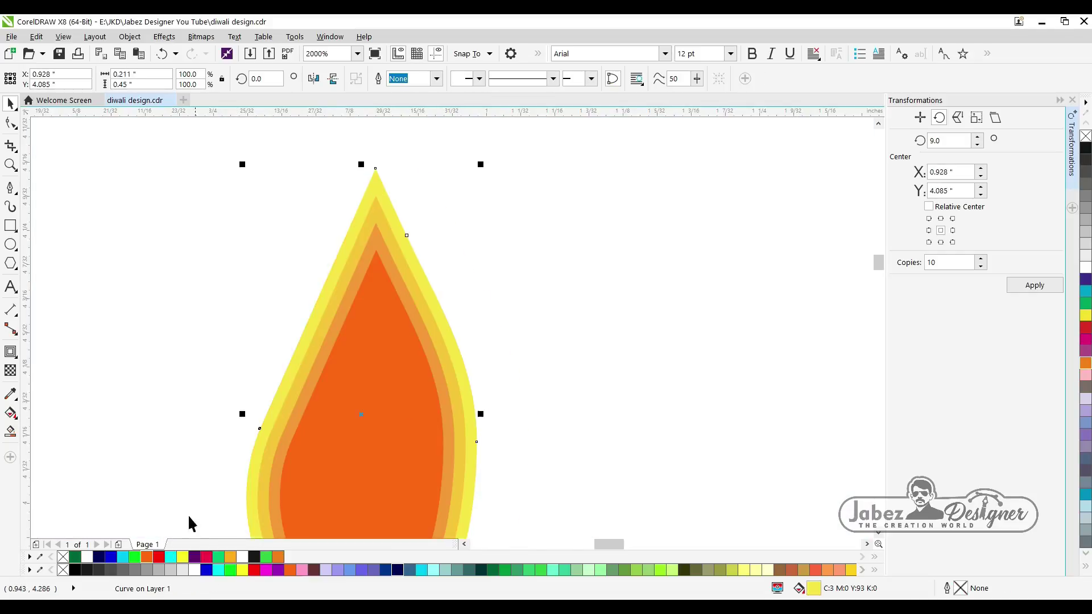
- Fill the flame's outermost shape with red and the second shape with white
left_click(159, 557)
left_click(517, 237)
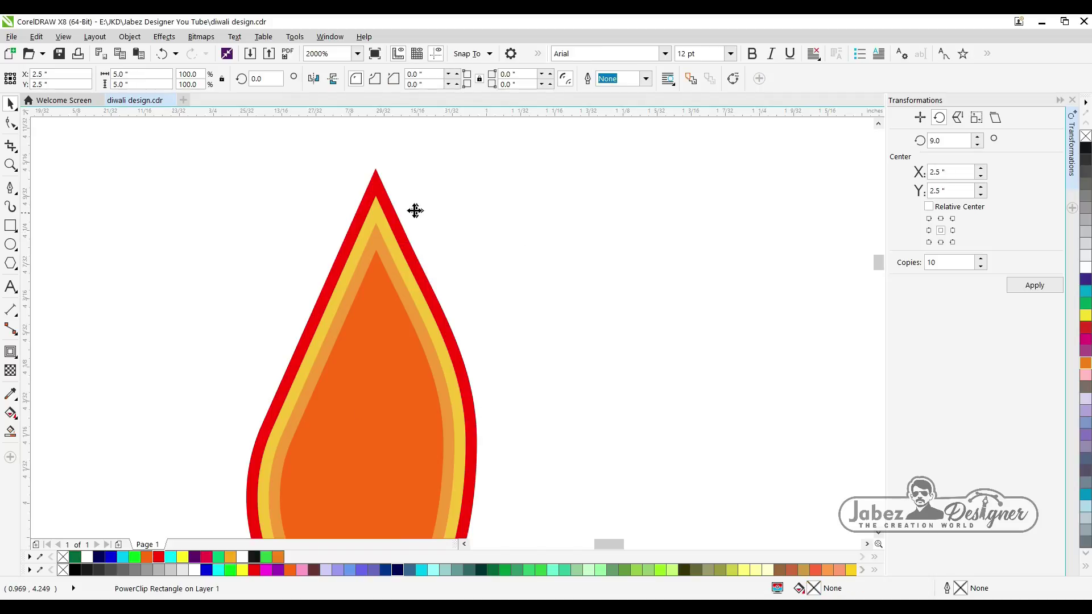
left_click_drag(402, 222, 408, 224)
key("ctrl+z")
left_click(241, 557)
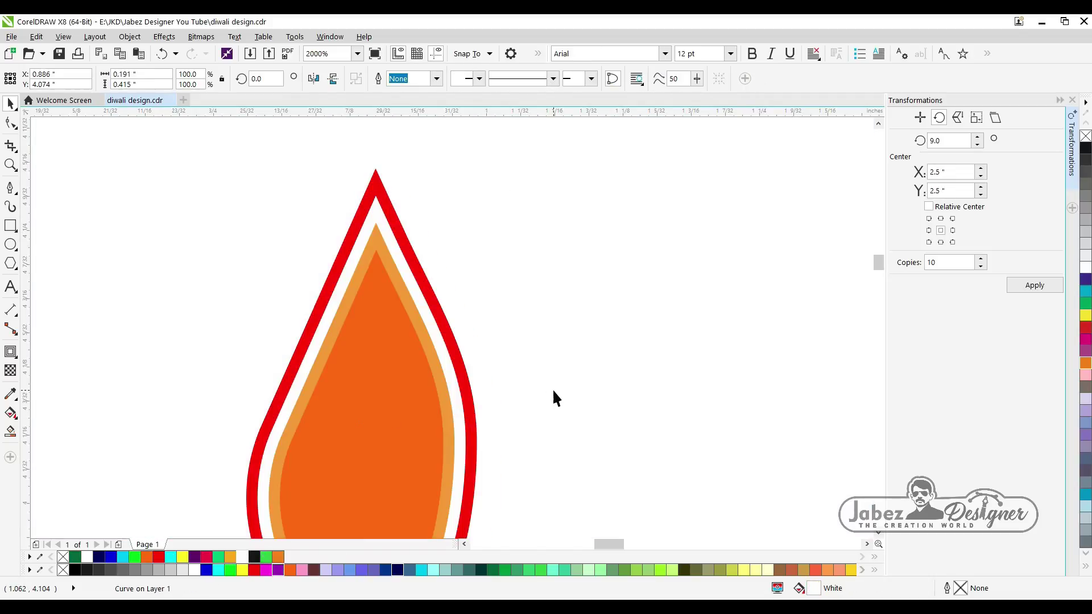
- Try filling the flame's third shape with a darker orange
left_click(553, 391)
left_click(407, 295)
left_click(279, 557)
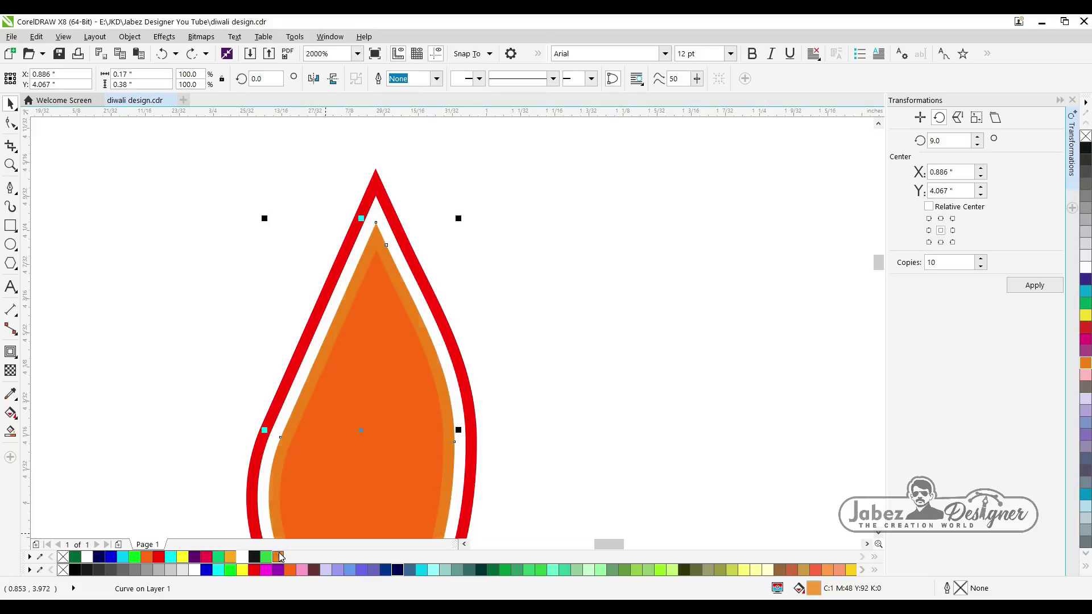
left_click_drag(442, 373, 461, 372)
key("ctrl+z")
left_click(485, 300)
- Fill the flame's third shape with yellow and shrink the orange core to about 0.134 by 0.309 in
left_click(377, 244)
left_click(183, 557)
left_click_drag(383, 391, 393, 389)
key("ctrl+z")
left_click_drag(448, 244, 446, 249)
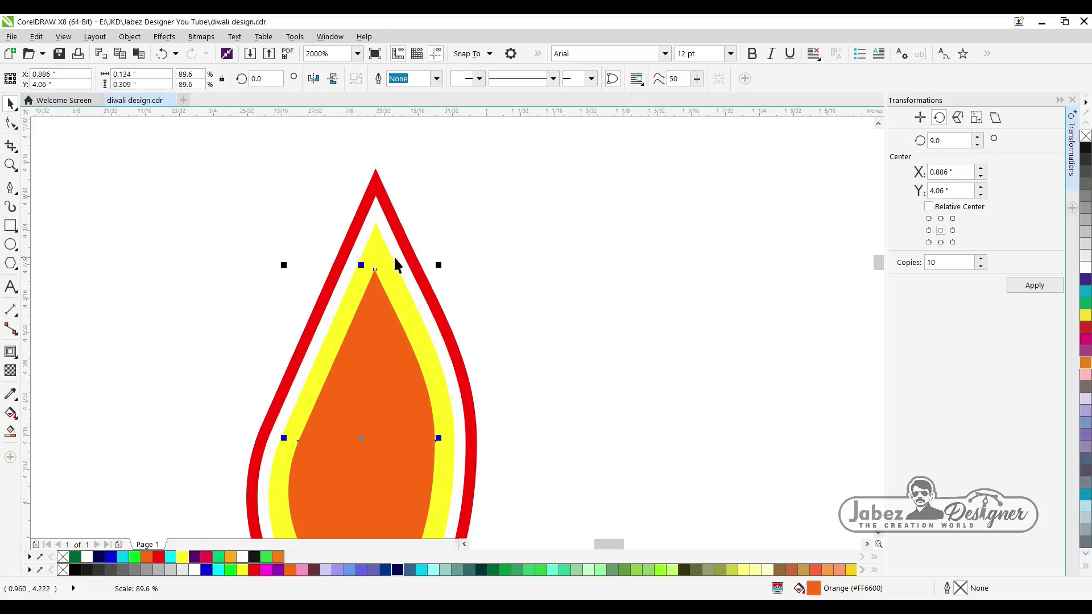
- Shrink the white, yellow and orange shapes together to about 0.161 by 0.351 in inside the red shape
left_click(383, 222, "shift")
left_click_drag(470, 193, 447, 211)
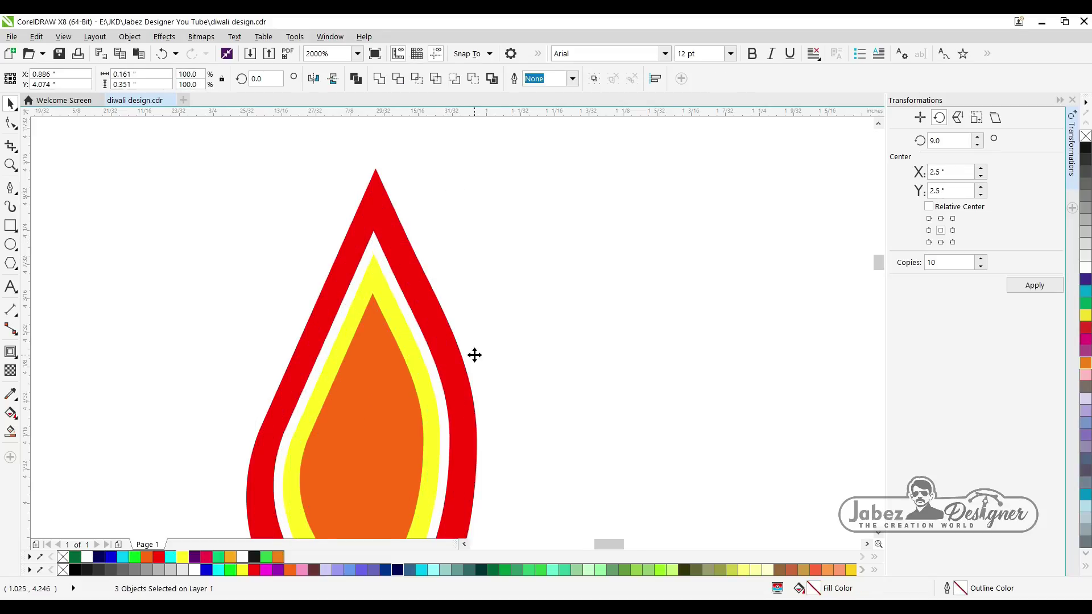
scroll(474, 355, "down", 1)
left_click(428, 426)
scroll(429, 425, "up", 1)
left_click(469, 326)
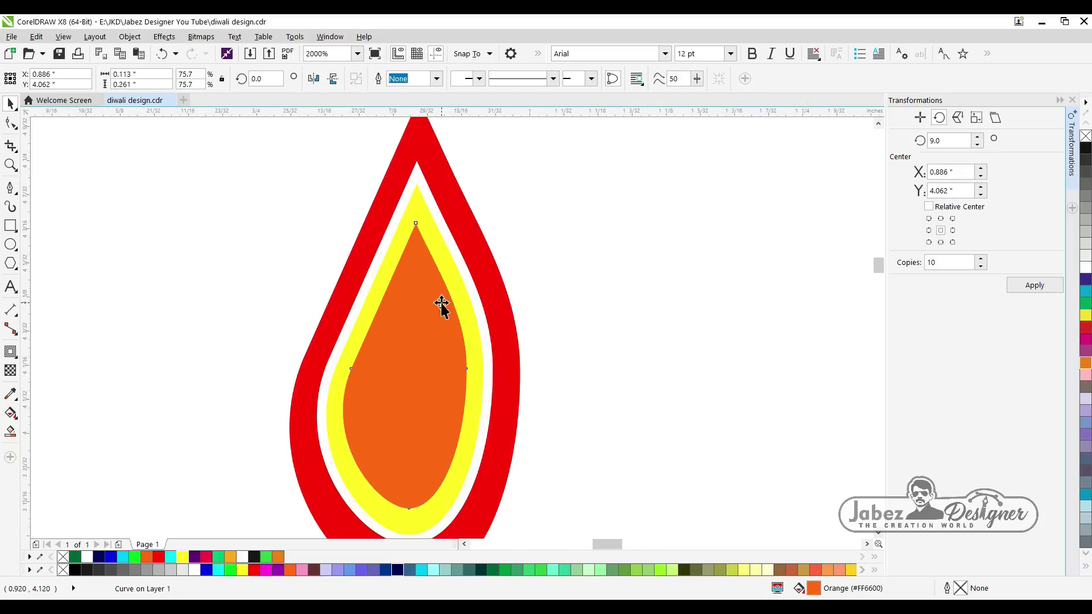
- Shrink the orange core to about 0.108 by 0.249 in and move the core and yellow shape lower within the flame
left_click_drag(473, 217, 465, 231)
left_click_drag(416, 332, 422, 335)
left_click_drag(422, 340, 422, 356)
scroll(419, 328, "down", 1)
left_click(420, 282, "shift")
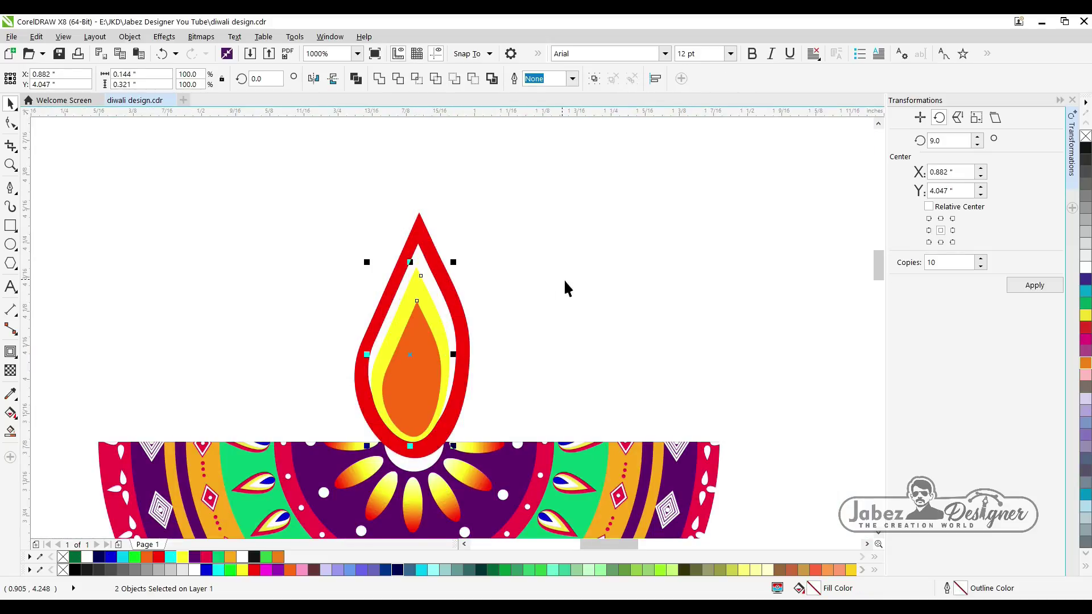
- Try filling the flame's core with crimson, and undo it
left_click(430, 428)
left_click(206, 557)
scroll(414, 259, "down", 2)
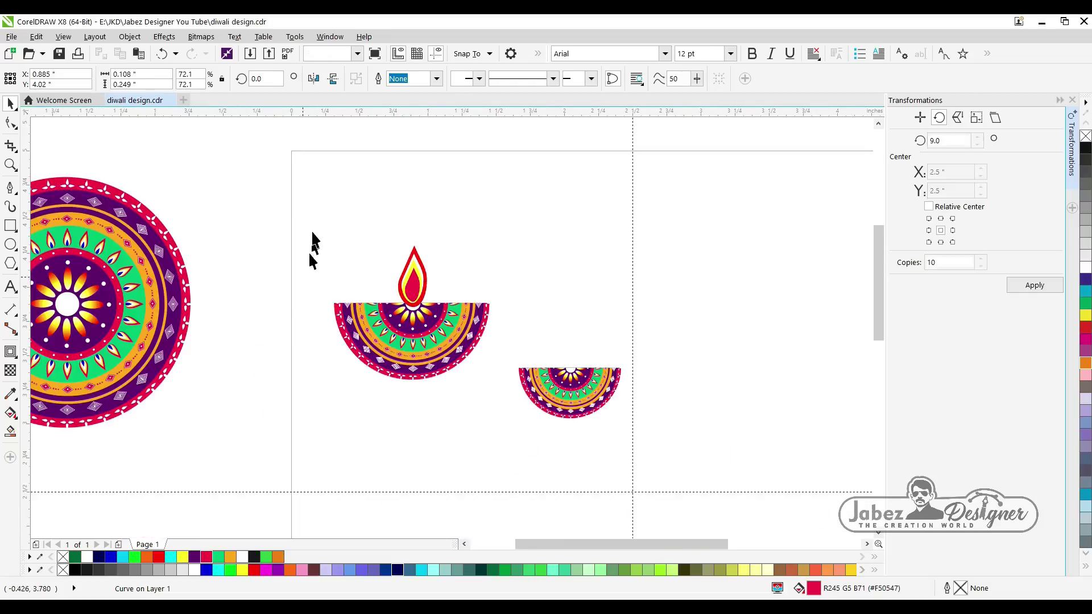
left_click(311, 219)
scroll(405, 283, "up", 1)
key("ctrl+z")
scroll(454, 291, "down", 1)
- Shrink the yellow and orange shapes together so more of the white shape shows around them in the flame
left_click(182, 248)
scroll(445, 268, "up", 1)
left_click(445, 276)
scroll(448, 278, "up", 1)
left_click(431, 306, "shift")
mouse_move(465, 216)
left_mouse_down()
mouse_move(456, 234)
mouse_move(470, 227)
left_mouse_up()
scroll(479, 287, "down", 1)
key("ctrl+z")
scroll(463, 297, "up", 2)
scroll(459, 240, "down", 2)
left_click(285, 220)
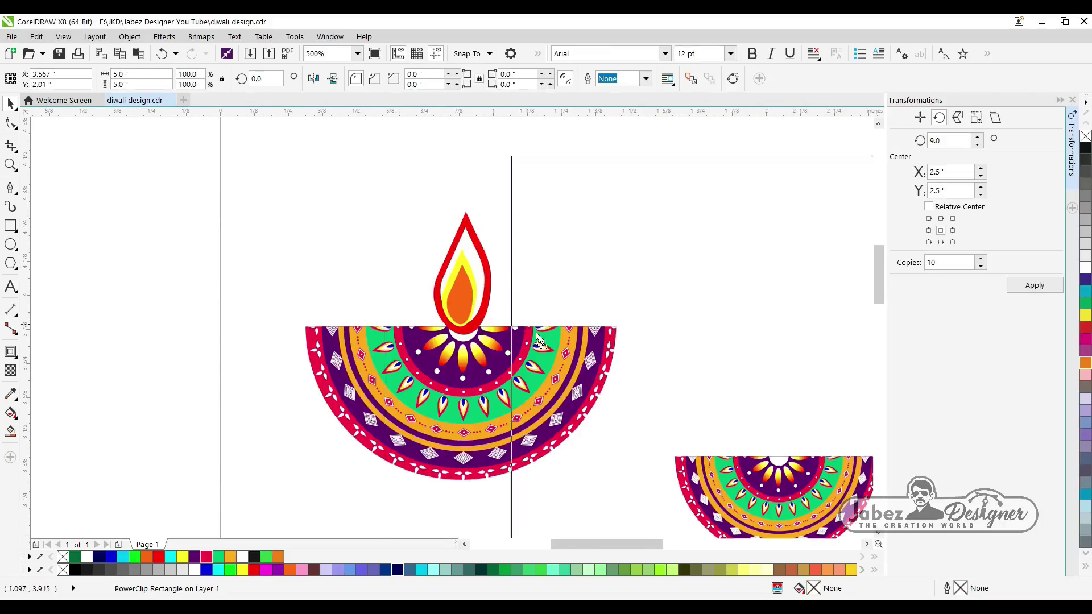
- Group the four layered shapes of the flame into one object
left_click_drag(193, 183, 592, 373)
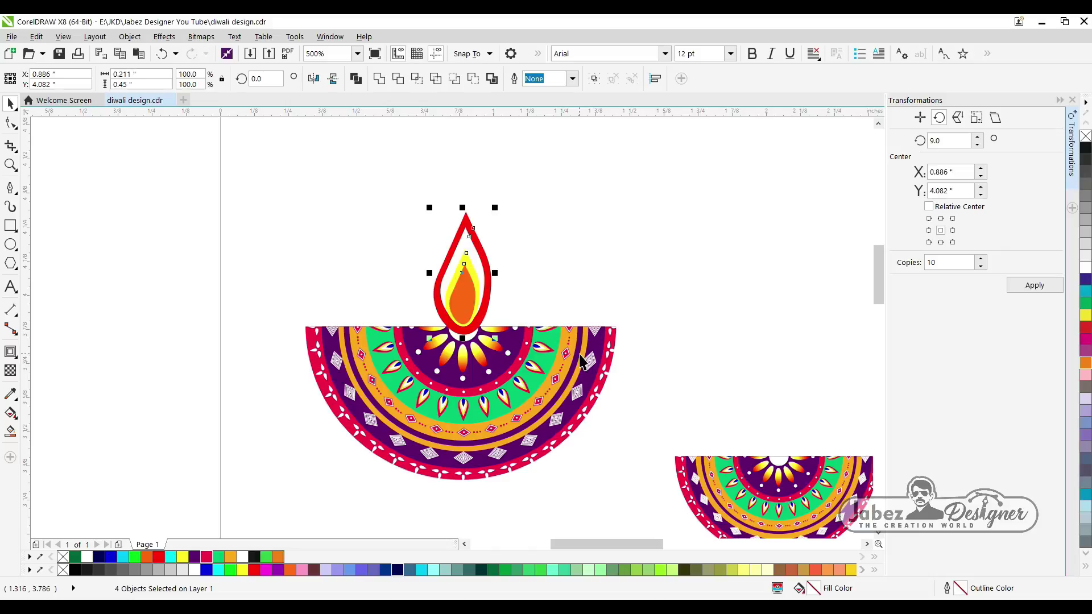
key("ctrl+g")
scroll(393, 323, "down", 2)
scroll(435, 319, "up", 2)
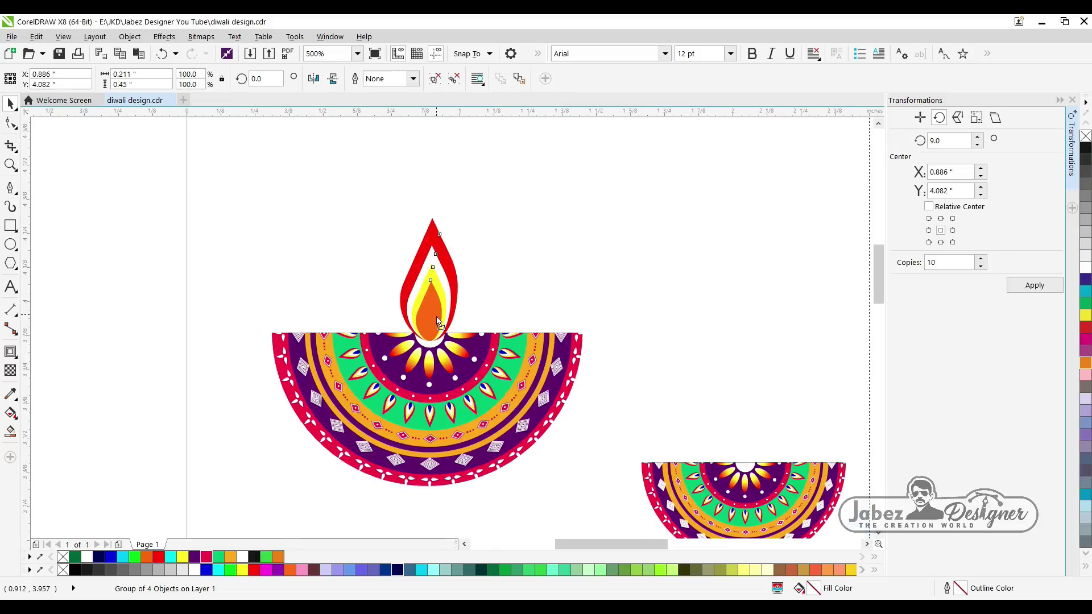
- Delete the small spare half-mandala beside the finished lamp
scroll(438, 321, "down", 2)
left_click(618, 429)
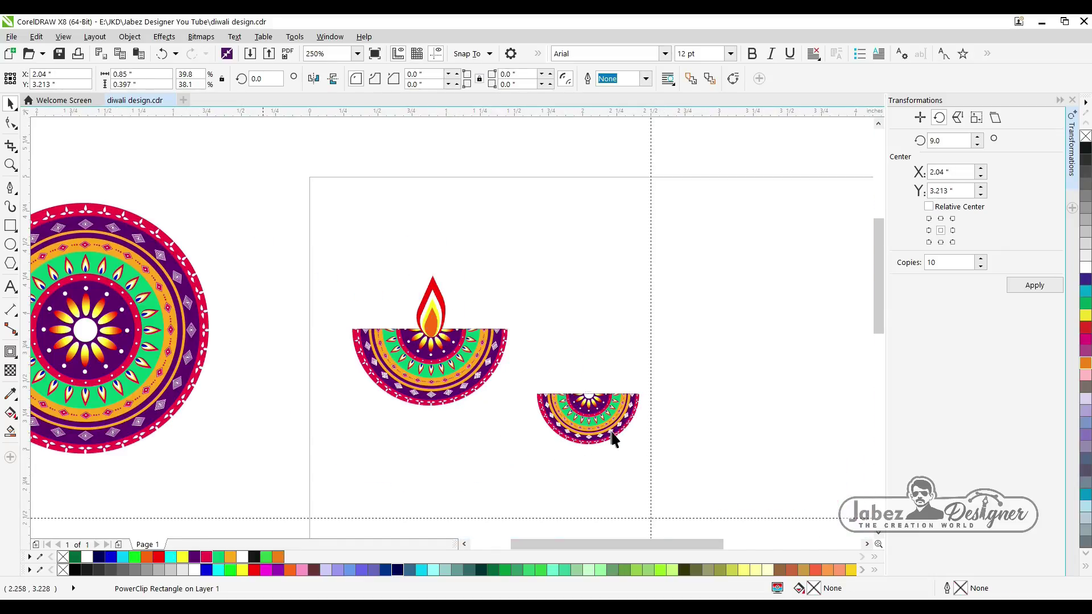
key("Delete")
- Duplicate the half-mandala lamp with its flame and place the copy diagonally below the original, toward the page's middle
left_click_drag(262, 245, 538, 440)
scroll(421, 318, "down", 1)
left_click_drag(433, 340, 498, 405)
right_click(498, 404)
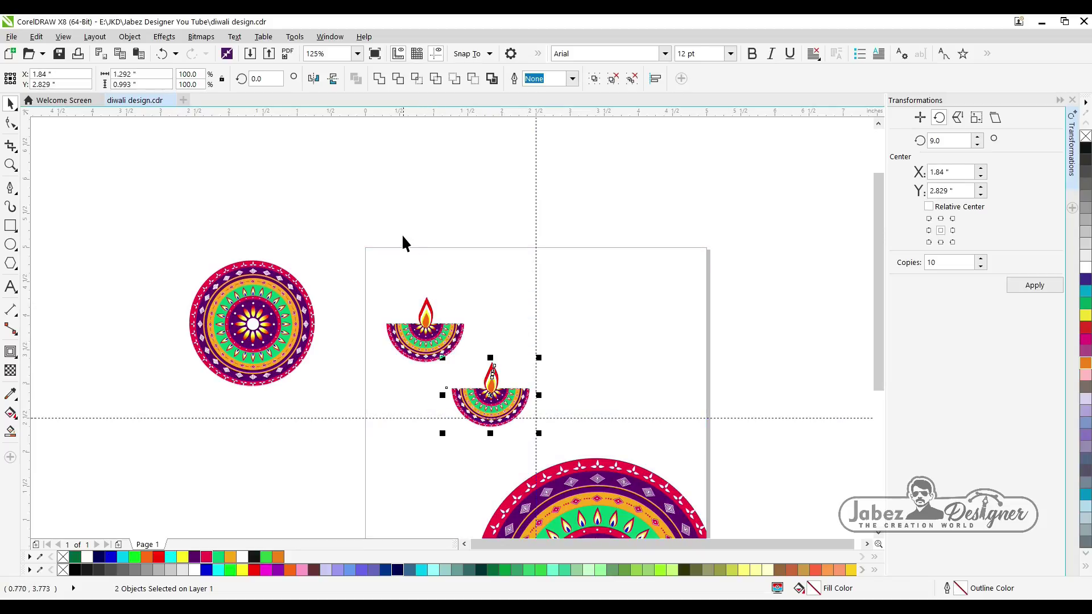
left_click(346, 260)
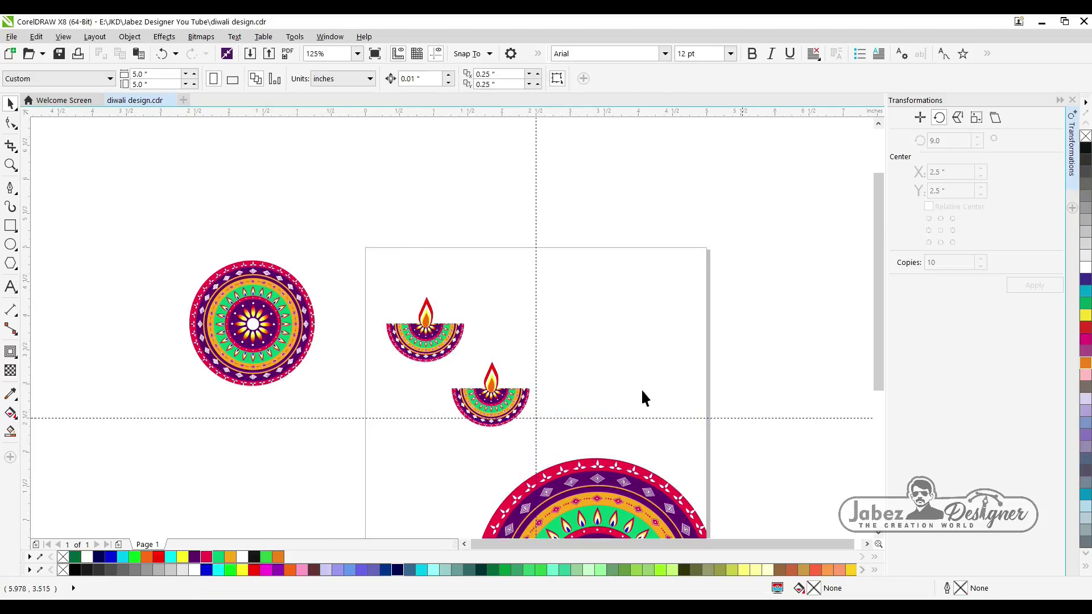
- Group the half-mandala bowl and flame of each of the two diya lamps
scroll(500, 366, "up", 2)
left_click(506, 331)
left_click(451, 383)
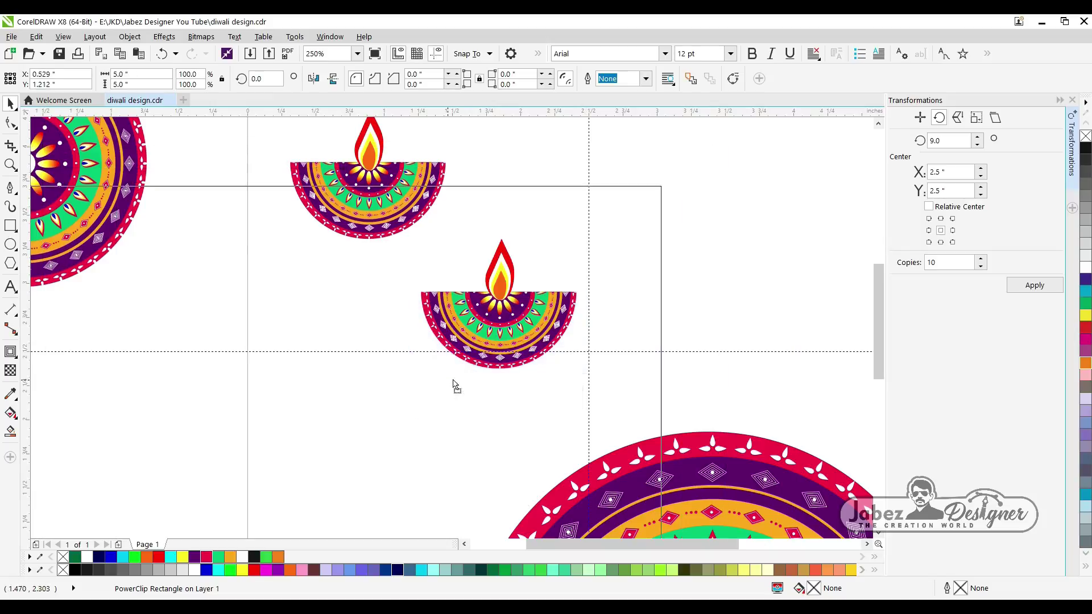
scroll(646, 249, "down", 4)
left_click(646, 222)
left_click_drag(514, 163, 611, 264)
key("ctrl+g")
left_click_drag(540, 238, 631, 283)
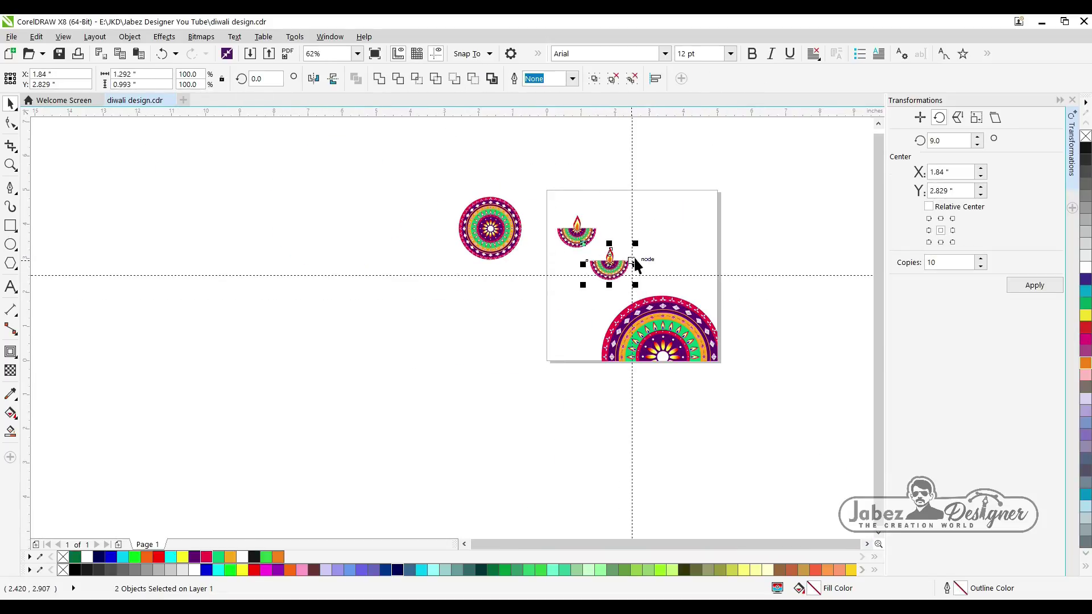
scroll(628, 219, "down", 2)
scroll(630, 214, "up", 5)
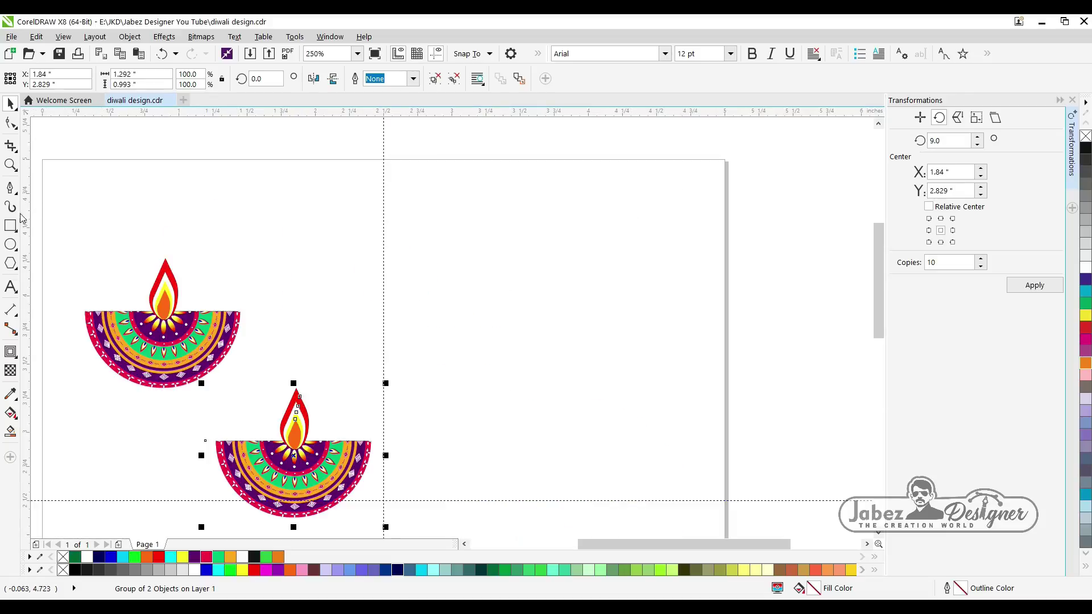
- Draw a rectangle about 0.738 by 0.442 in on the page's upper right and give it a crimson fill and outline (#F50547)
key("F6")
left_click_drag(462, 255, 571, 323)
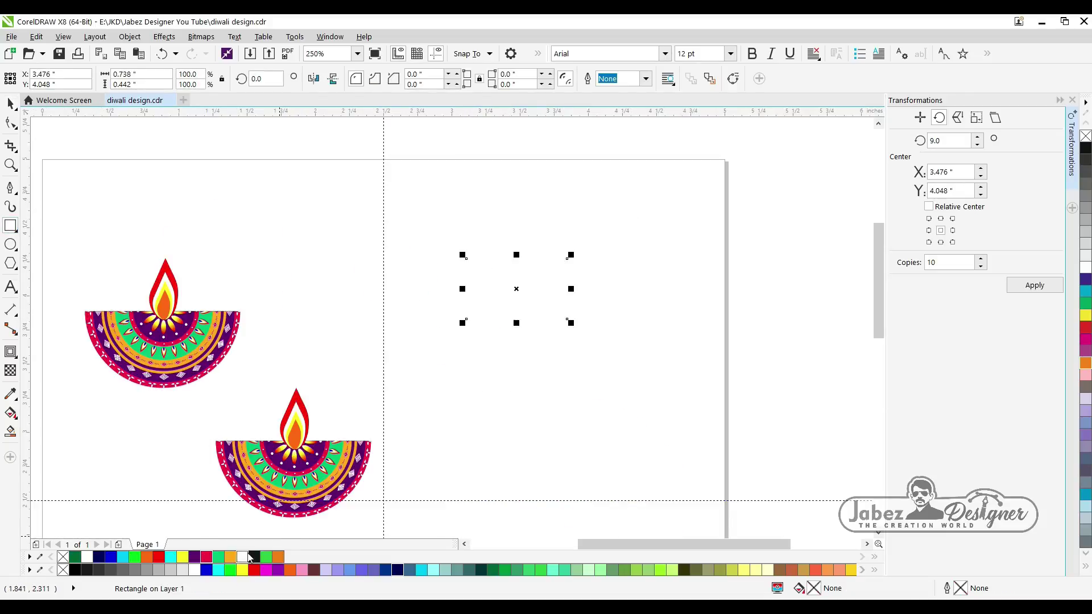
left_click(208, 557)
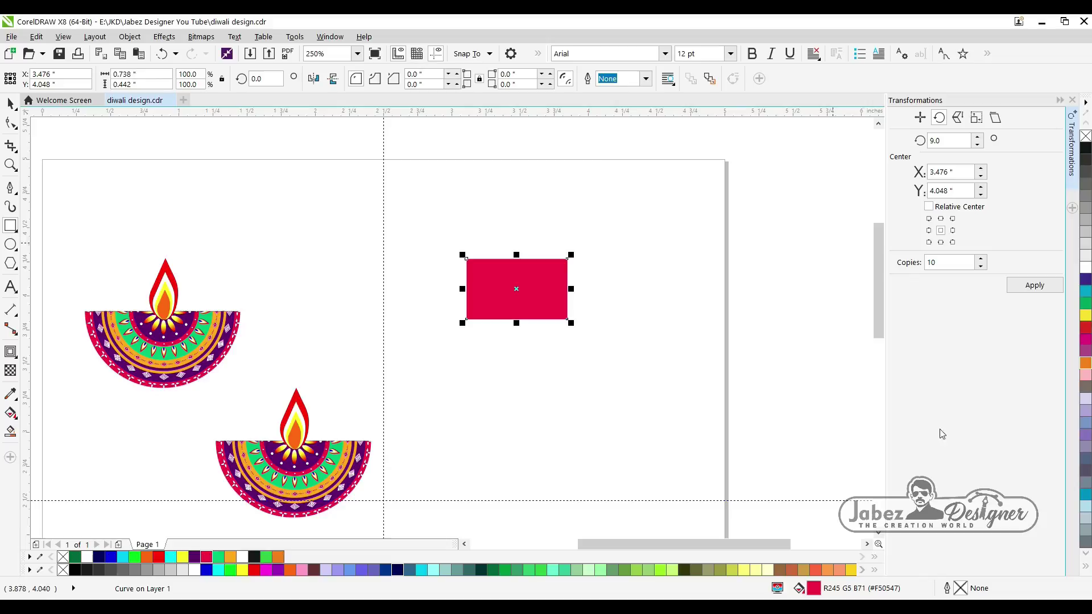
right_click(208, 558)
- Reshape the crimson rectangle into a flat-topped, half-round bowl and flatten it to about 57.5% of its height
key("F10")
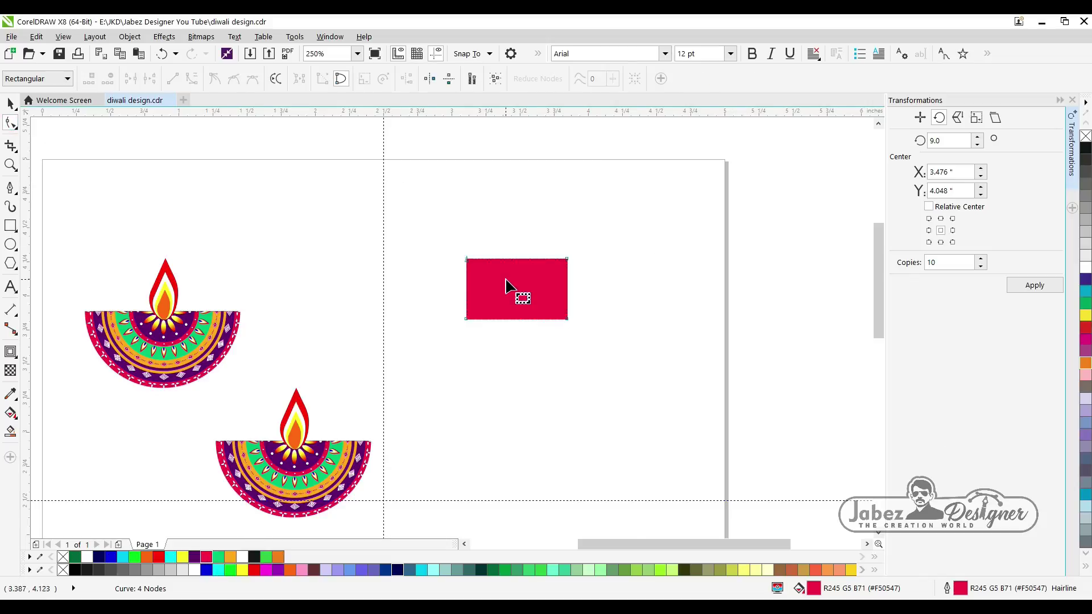
scroll(505, 284, "up", 2)
key("Delete")
left_click_drag(343, 186, 793, 228)
left_click_drag(427, 239, 427, 304)
left_click(590, 327)
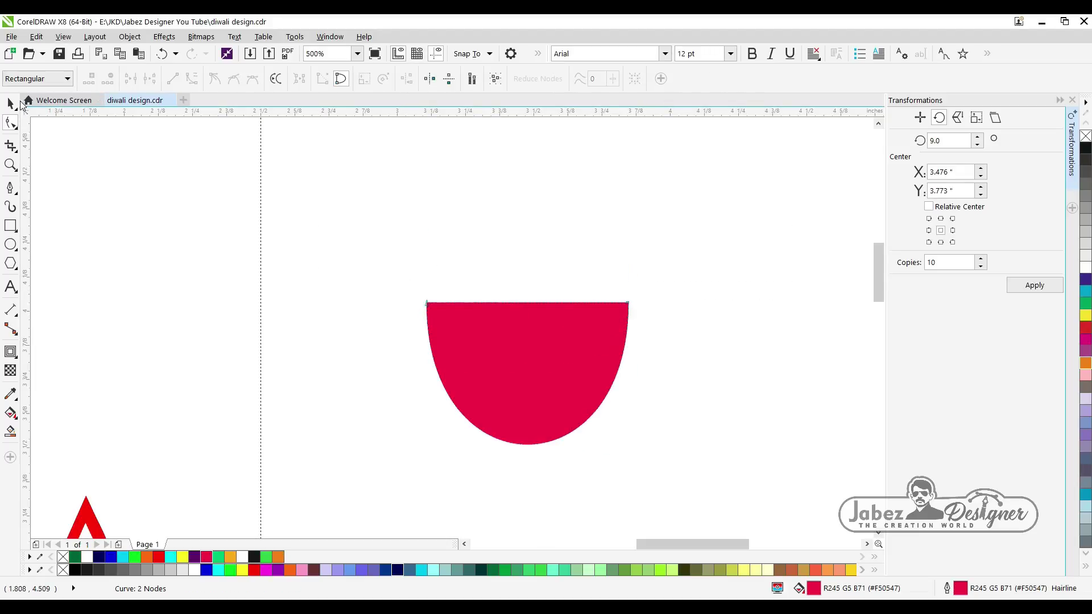
left_click(20, 103)
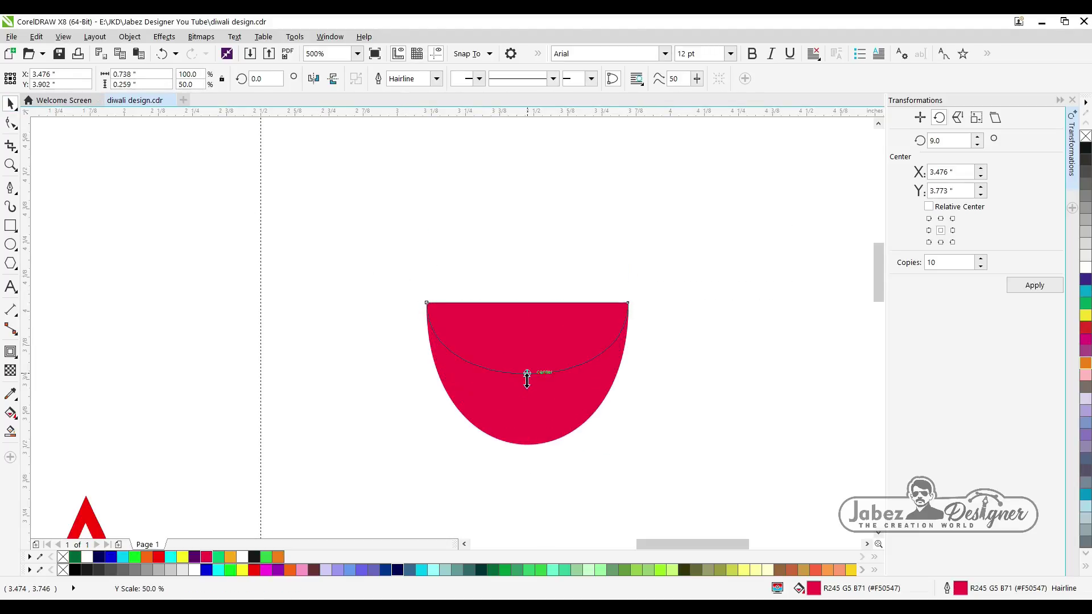
left_click_drag(528, 380, 528, 387)
- Add a node to the bowl's top edge, raise it into an off-centre peak and curve both sides of it inward
key("F10")
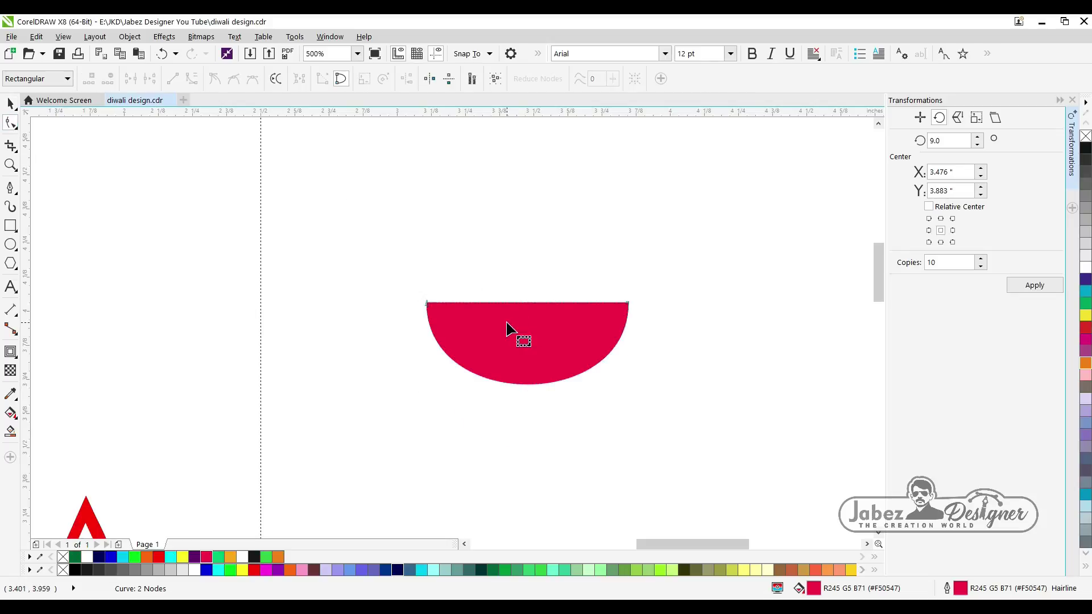
double_click(534, 304)
left_click_drag(534, 304, 570, 263)
left_click_drag(689, 226, 556, 304)
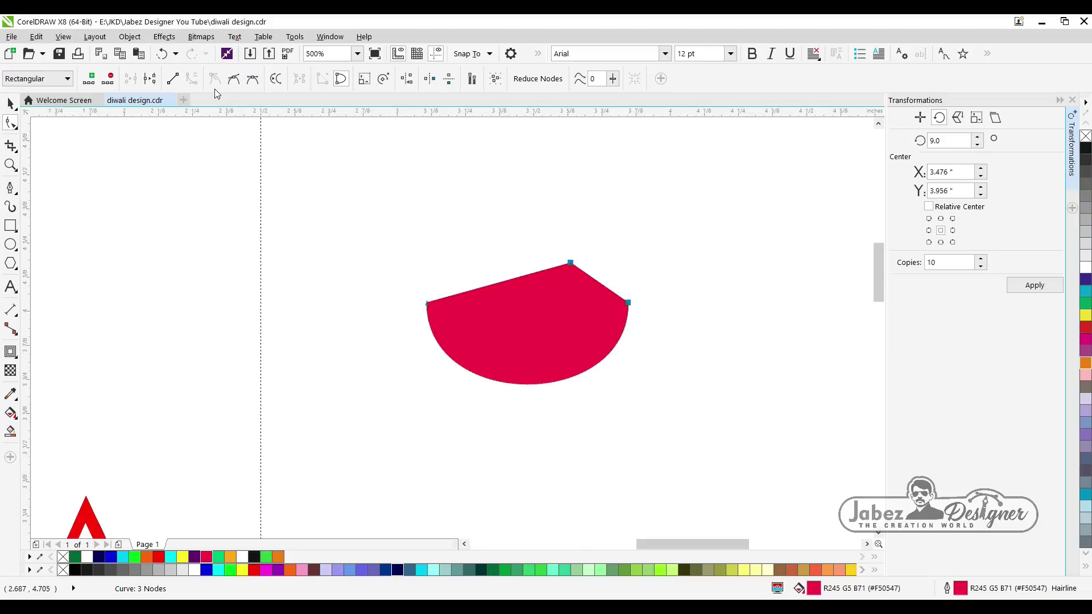
left_click(230, 82)
key("ctrl+z")
left_click_drag(524, 277, 539, 309)
left_click_drag(609, 289, 582, 307)
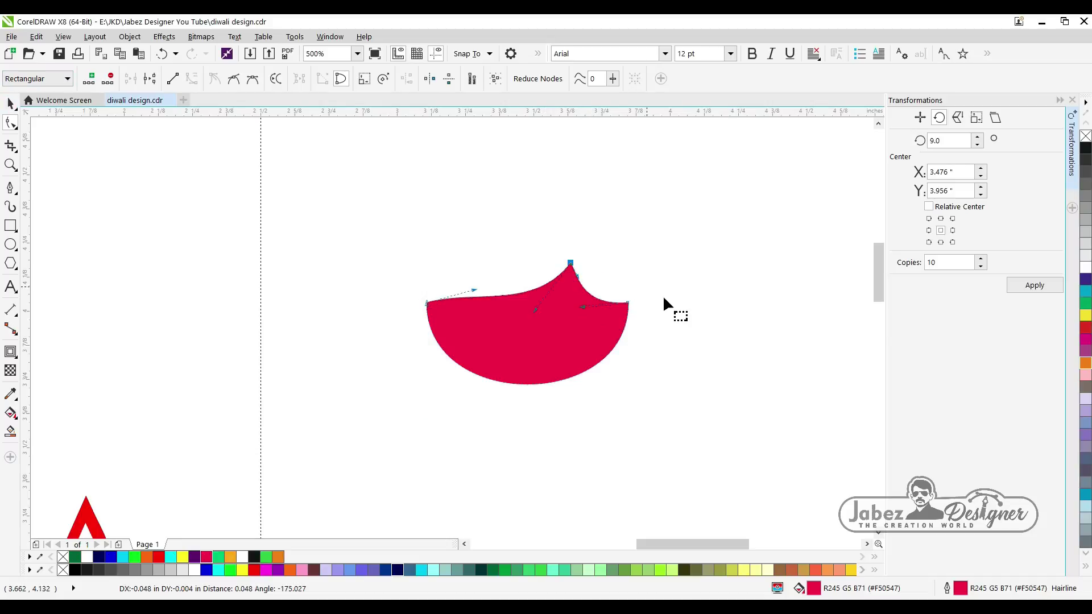
scroll(663, 296, "down", 2)
- Copy the layered flame from the upper mandala lamp and place the copy above the crimson bowl's peak
left_click(10, 107)
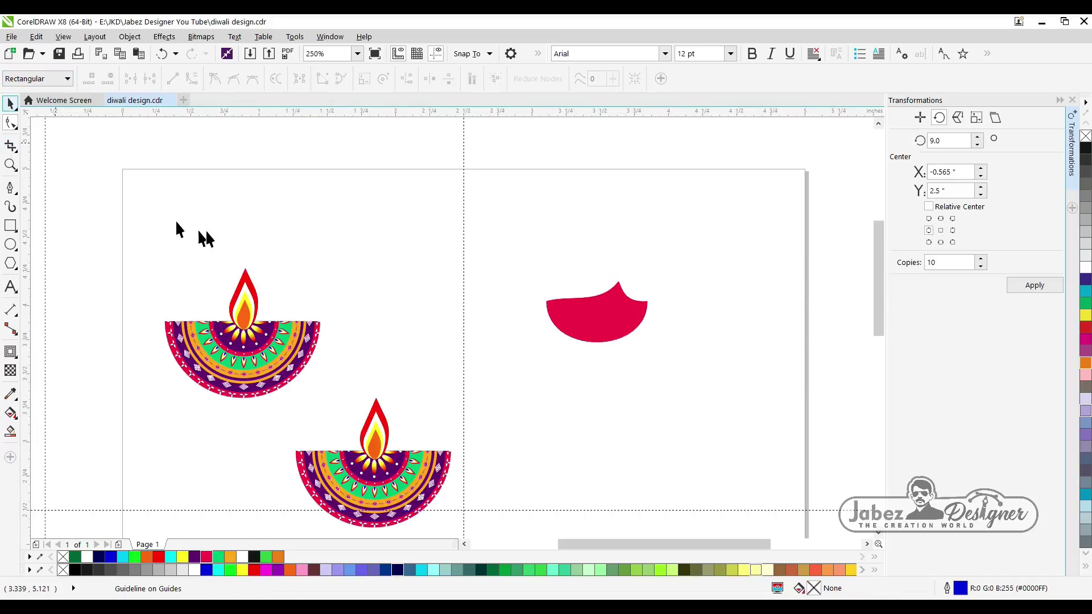
left_click(248, 319)
left_click(249, 319, "ctrl")
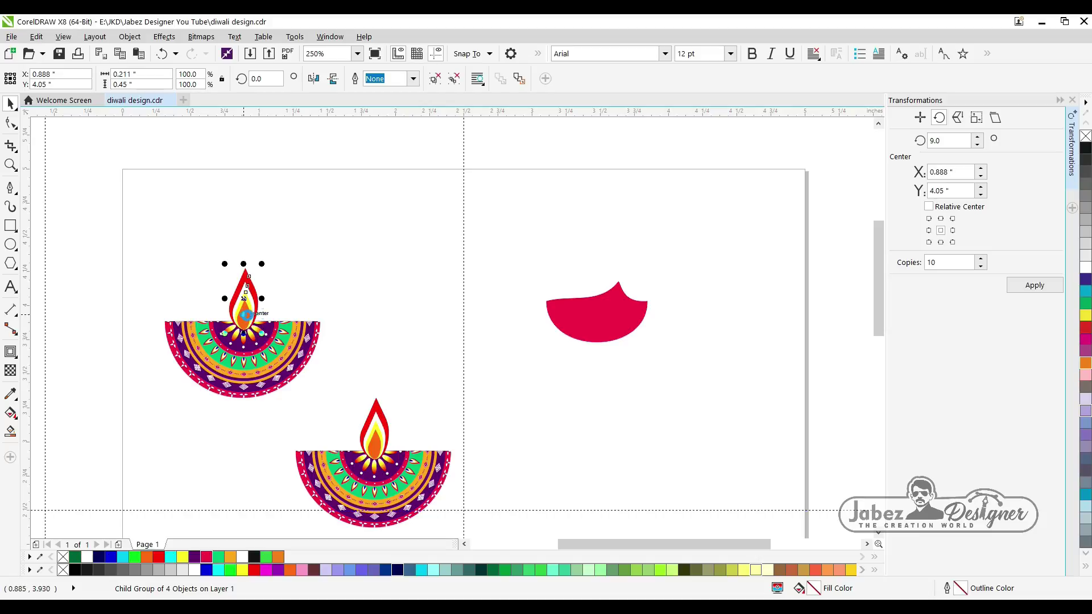
key("ctrl+v")
left_click_drag(245, 315, 619, 269)
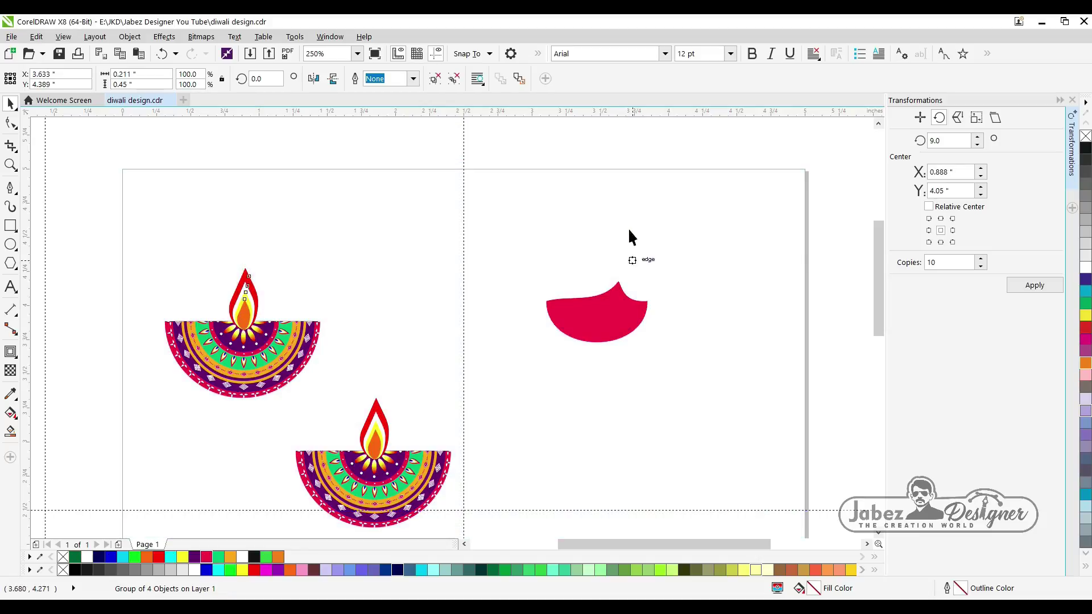
scroll(629, 221, "up", 1)
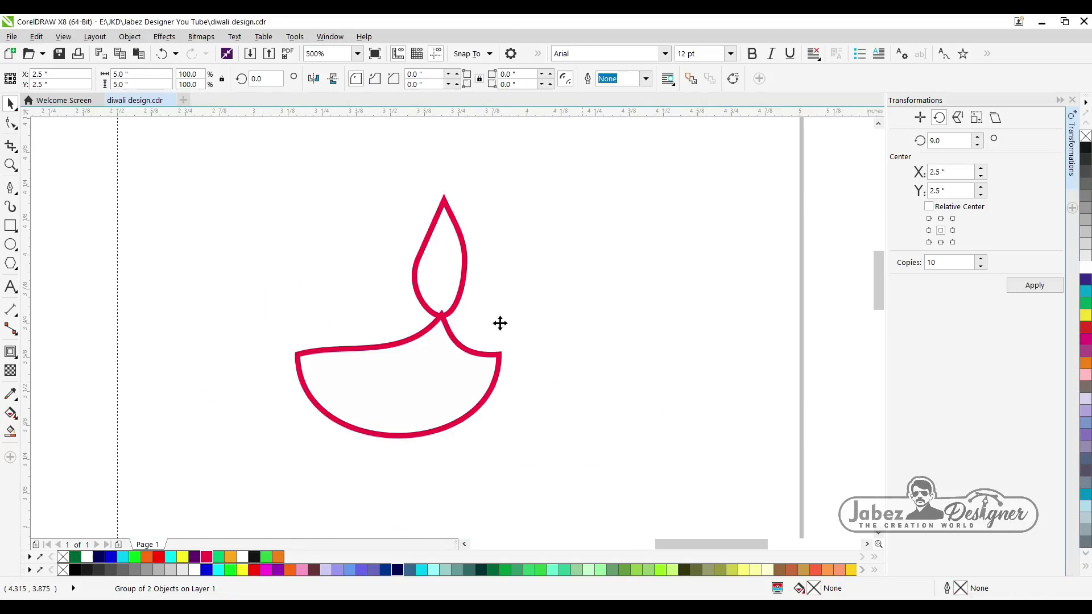
- Ungroup the outlined crimson lamp and fill its bowl with crimson, keeping the bowl beneath the flame
left_click(448, 321)
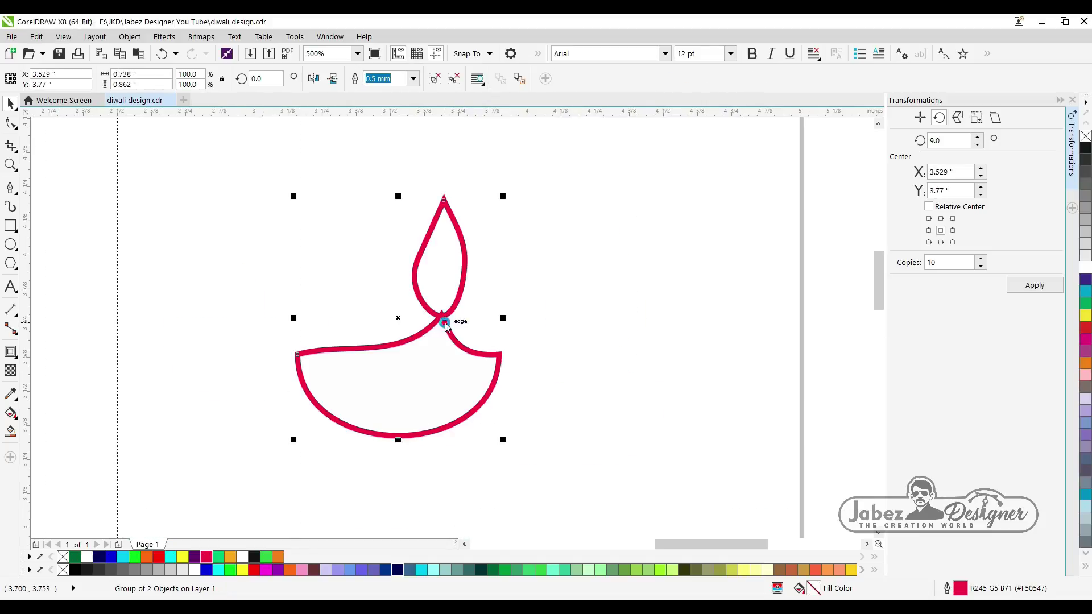
key("ctrl+u")
left_click(495, 316)
scroll(495, 315, "down", 1)
scroll(403, 368, "up", 1)
left_click_drag(464, 347, 522, 370)
left_click_drag(521, 357, 465, 330)
left_click(207, 557)
- Delete the shoulder node on the left side of the flame outline and refine the curve on its right side
left_click(546, 187)
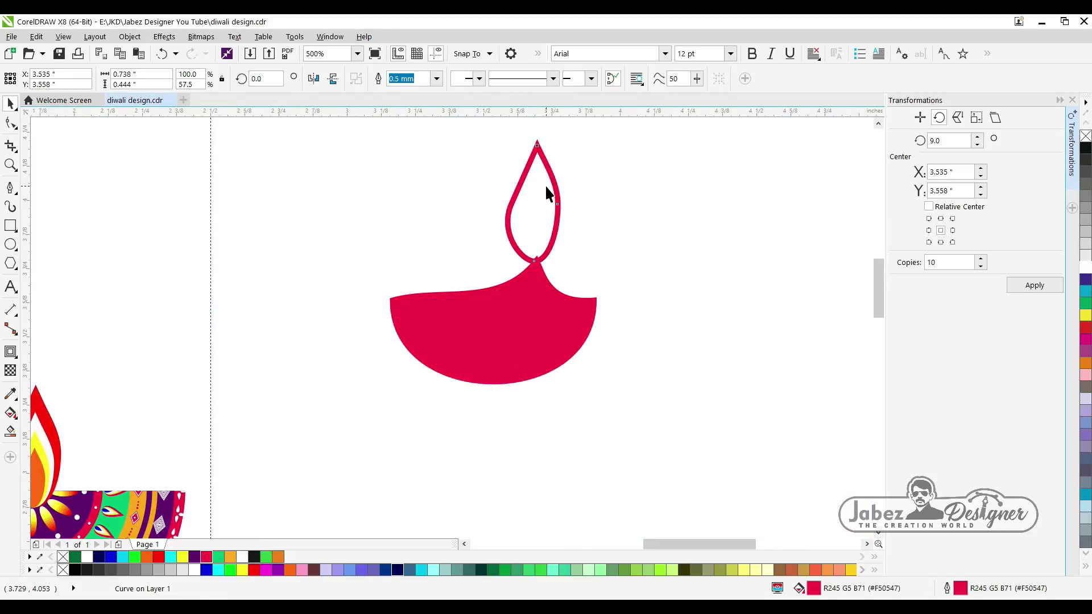
left_click(546, 193)
scroll(595, 177, "up", 1)
scroll(563, 147, "up", 1)
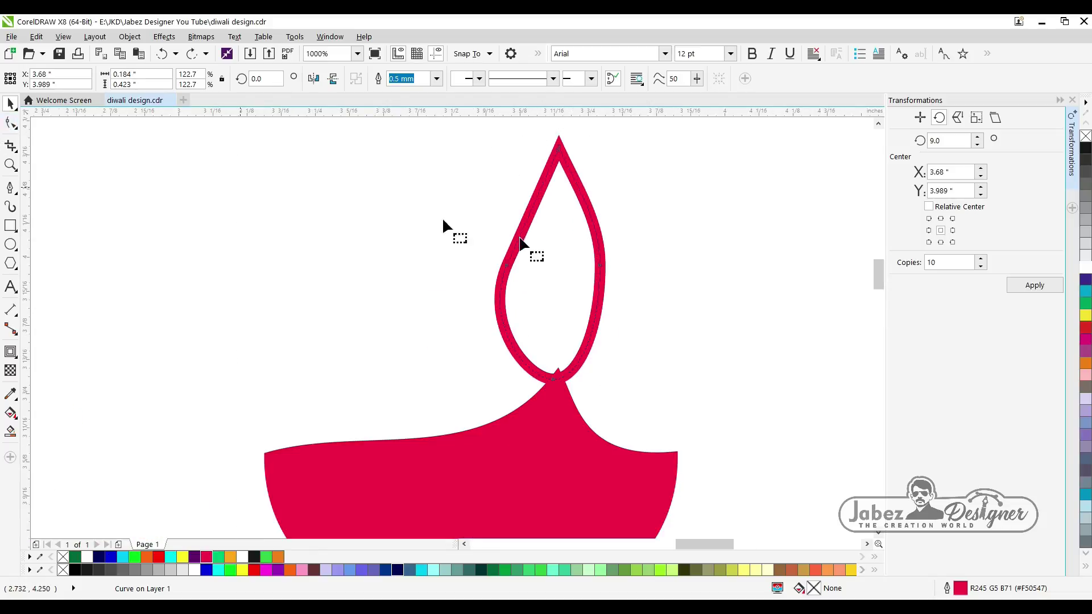
key("F10")
left_click(505, 289)
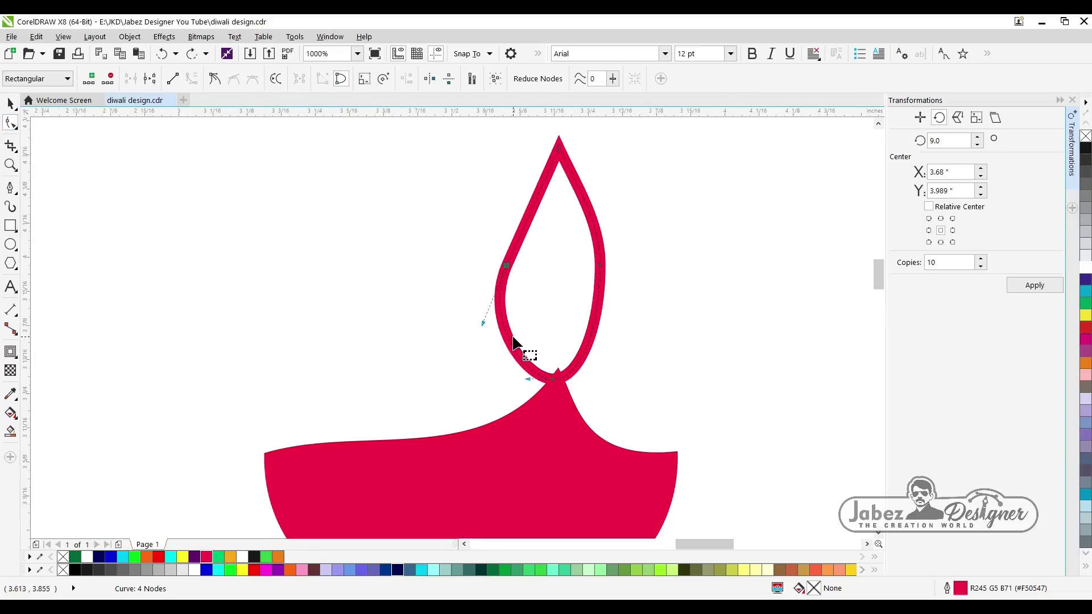
left_click(504, 266)
key("Delete")
left_click_drag(642, 169, 554, 276)
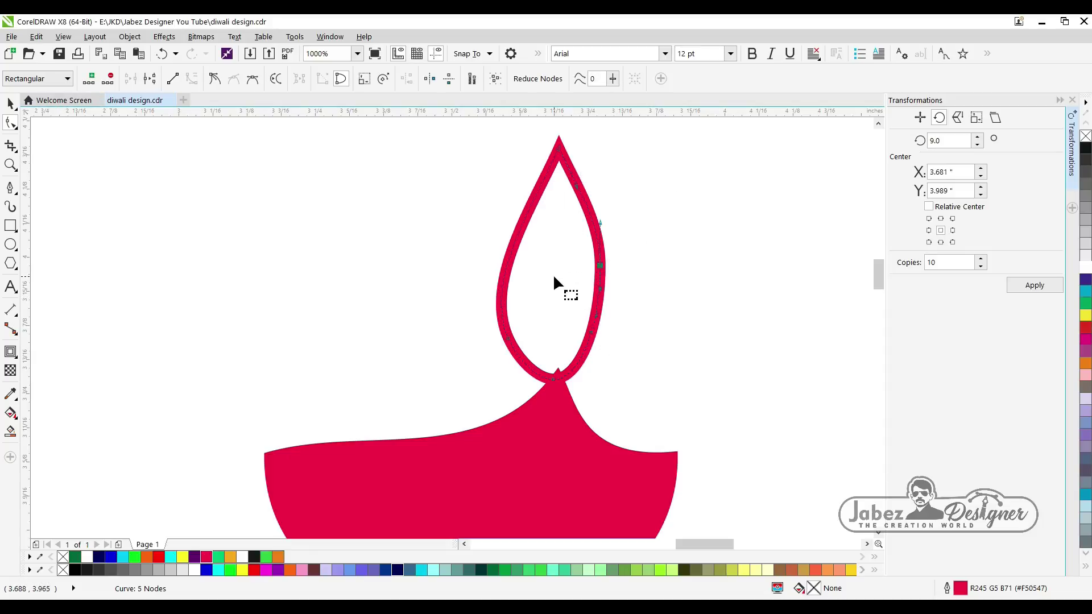
- Duplicate the flame outline inside itself at about 0.138 by 0.32 in, fill the copy with crimson and shrink it slightly
left_click(11, 104)
left_click_drag(604, 143, 605, 193)
right_click(605, 193)
left_click_drag(555, 273, 571, 272)
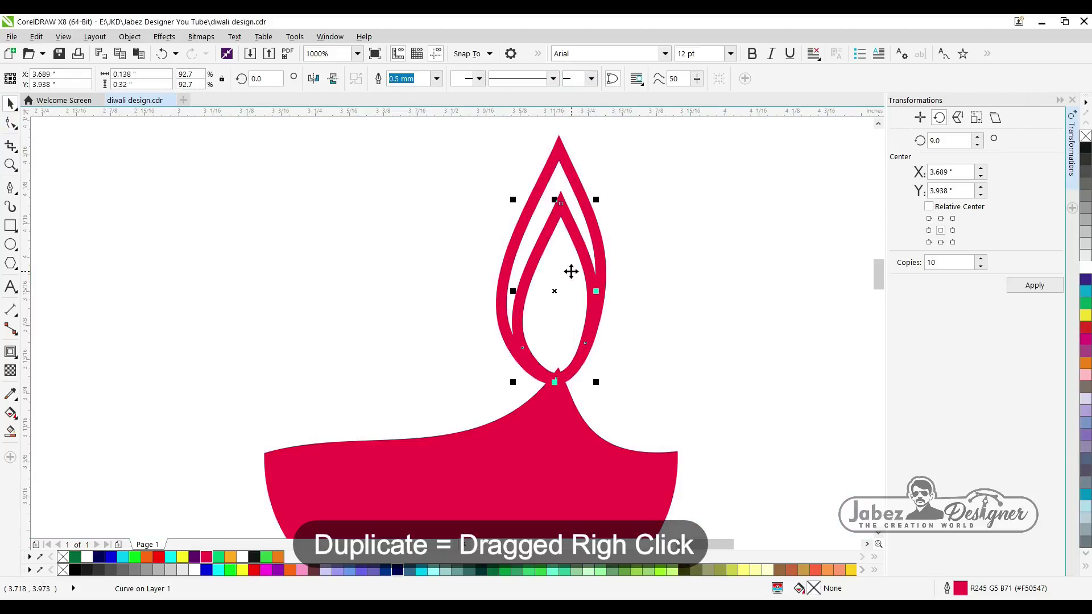
left_click(210, 558)
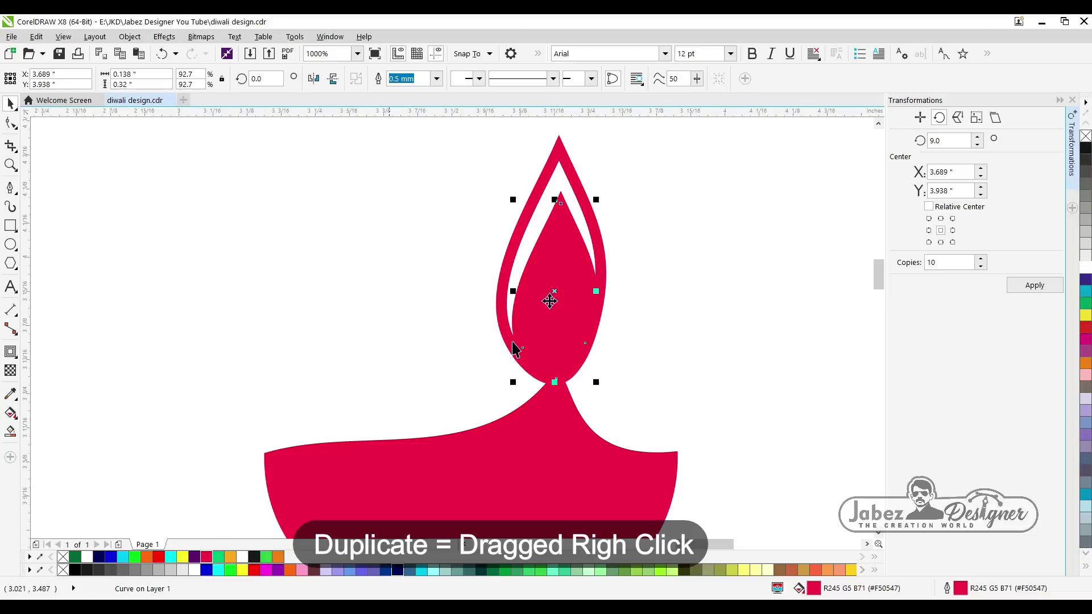
left_click_drag(595, 201, 590, 211)
- Group the crimson inner flame with the outer flame outline
left_click(580, 197, "shift")
scroll(580, 268, "down", 2)
key("ctrl+g")
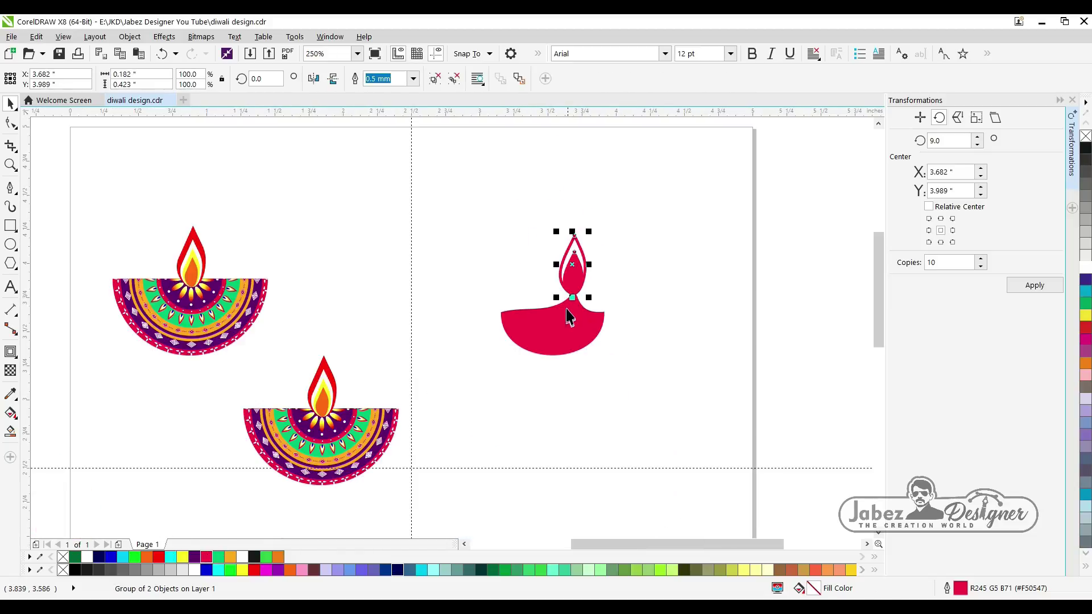
- Deepen the curve of the bowl's upper-left edge, raise its right corner and adjust the curves of its underside
left_click(571, 317)
scroll(571, 317, "up", 2)
left_click(10, 123)
left_click(581, 279)
left_click_drag(492, 334, 506, 342)
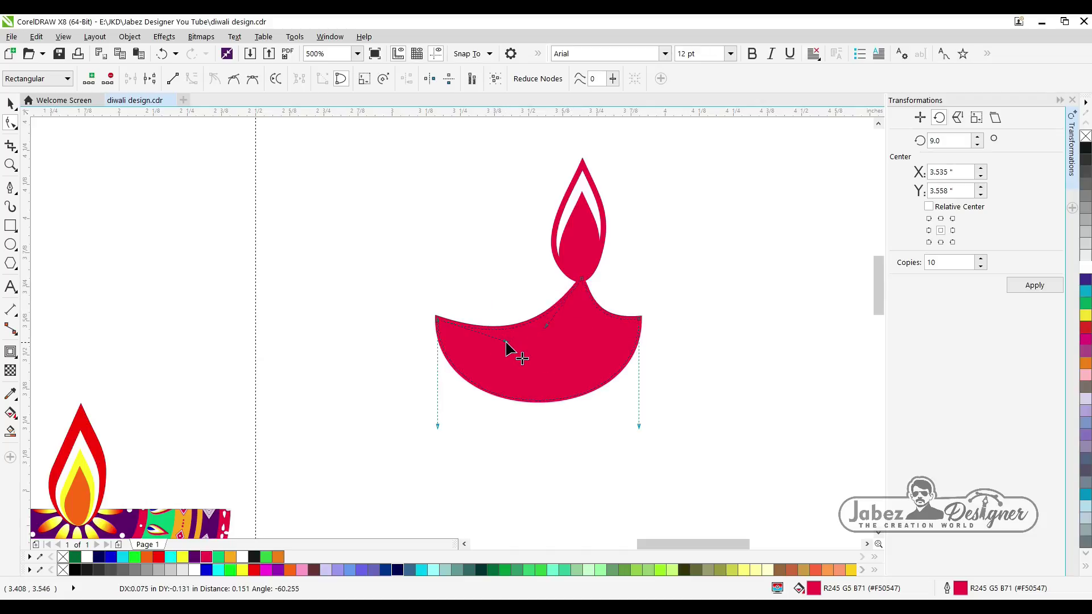
left_click_drag(642, 318, 602, 314)
left_click_drag(575, 380, 550, 414)
left_click_drag(457, 436, 456, 436)
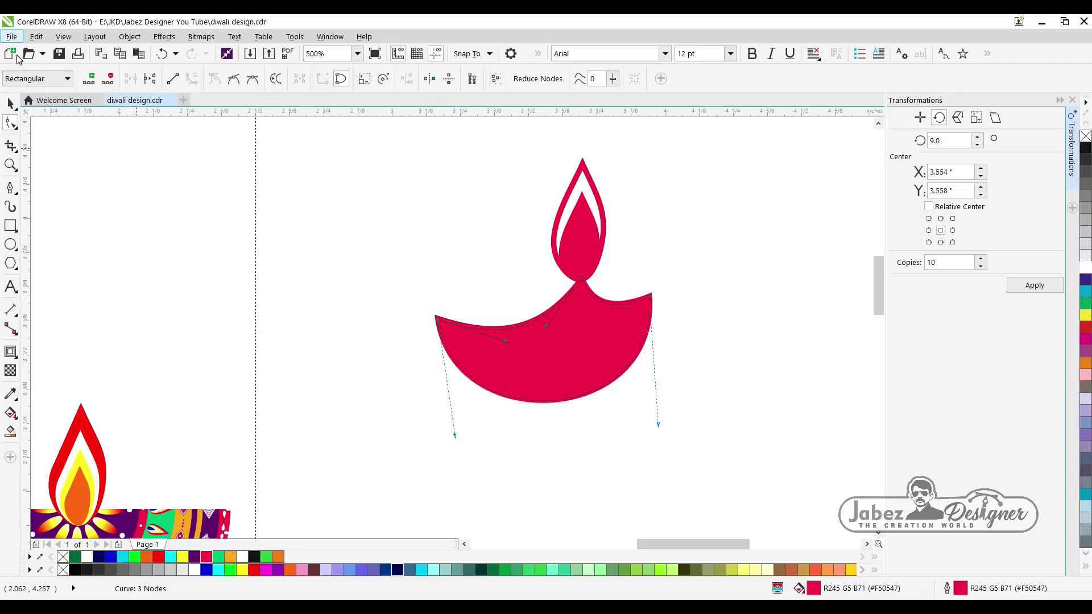
- Group the crimson bowl and flame, and shrink the lamp to about 0.593 by 0.662 in
key("space")
scroll(473, 336, "down", 3)
left_click_drag(561, 409, 562, 410)
key("ctrl+g")
scroll(507, 332, "up", 1)
left_click_drag(507, 333, 506, 377)
left_click_drag(532, 420, 508, 440)
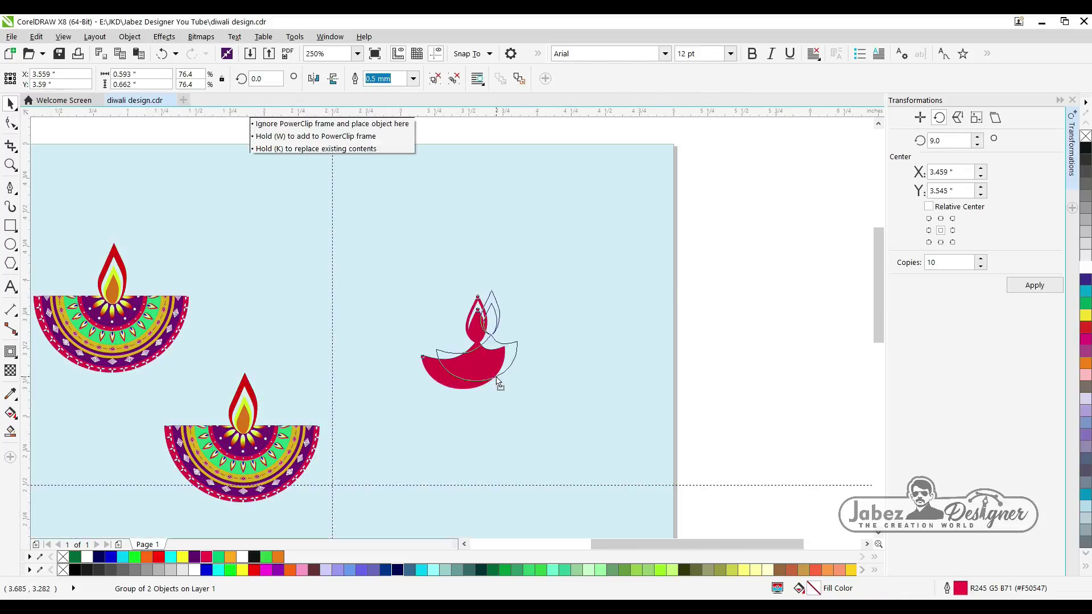
- Draw a vertical hanging line about 1.058 in long from the page's top edge to the crimson flame's tip, with a crimson outline
scroll(482, 357, "up", 2)
left_click(10, 187)
left_click(51, 203)
scroll(348, 379, "down", 2)
left_click_drag(416, 303, 459, 176)
right_click(207, 557)
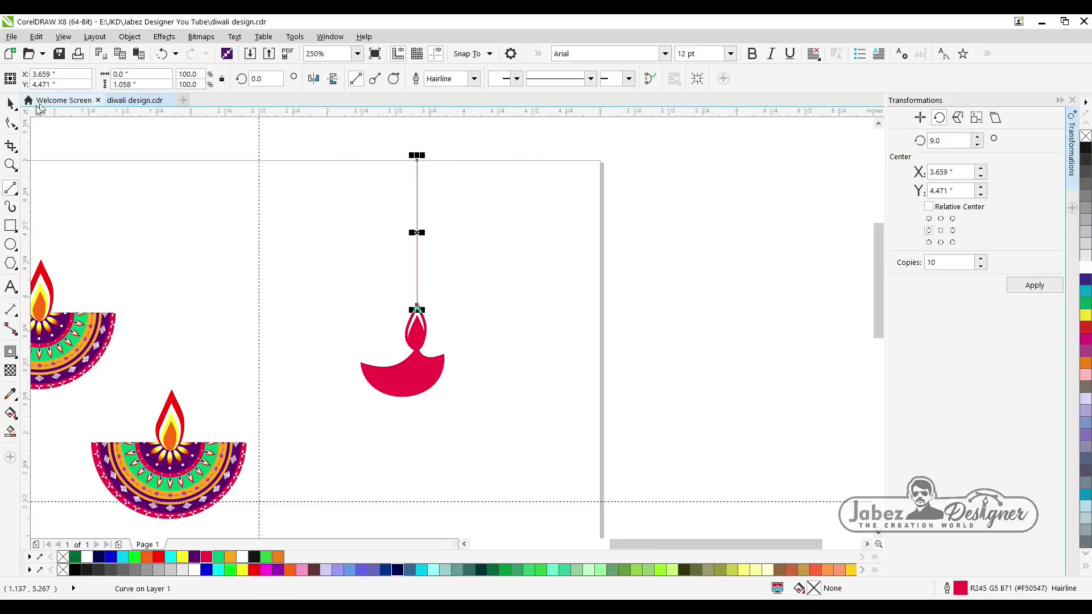
- Shrink the crimson lamp to about 0.42 by 0.469 in
key("space")
left_click_drag(734, 238, 304, 424)
left_click_drag(446, 399, 423, 373)
left_click(504, 331)
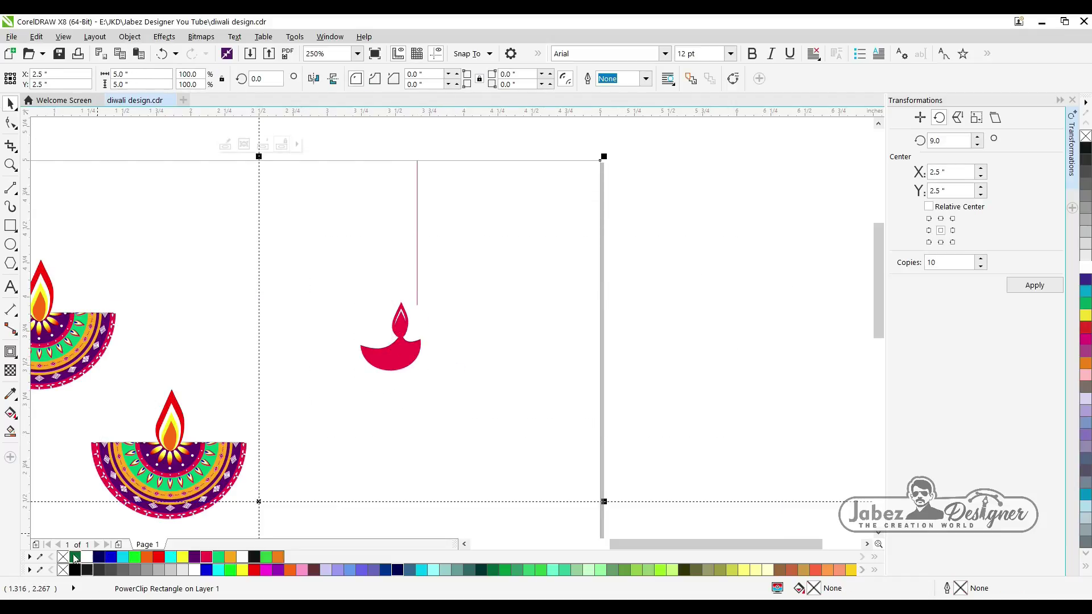
- Set the crimson lamp's outline width to 0.2 mm and move its flame tip to the lower end of the hanging line
left_click(393, 342)
scroll(408, 285, "up", 2)
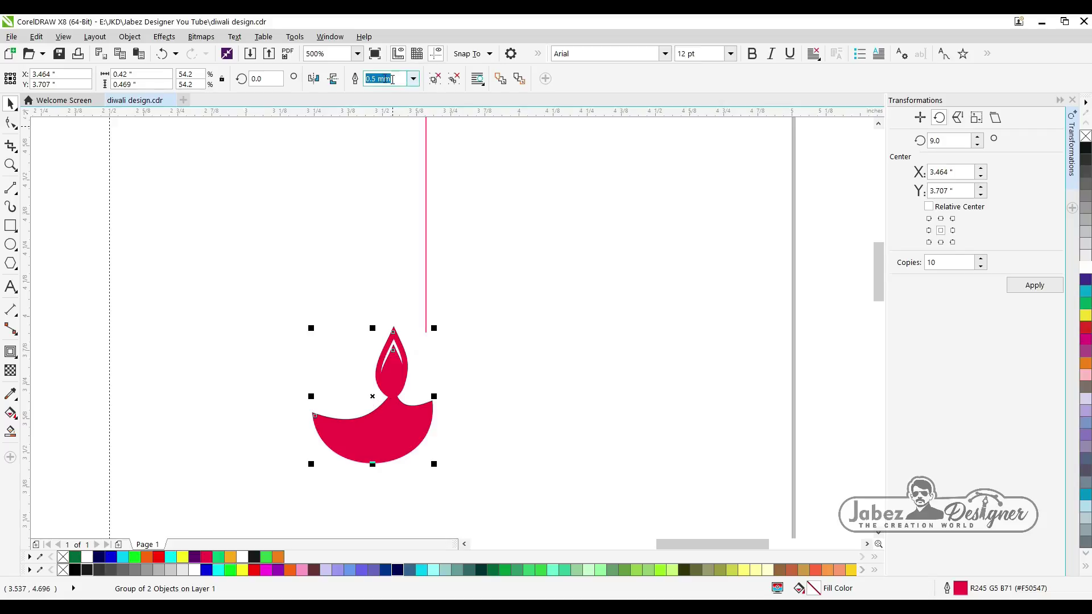
left_click(414, 78)
left_click(396, 121)
left_click_drag(398, 443, 421, 451)
scroll(421, 451, "down", 2)
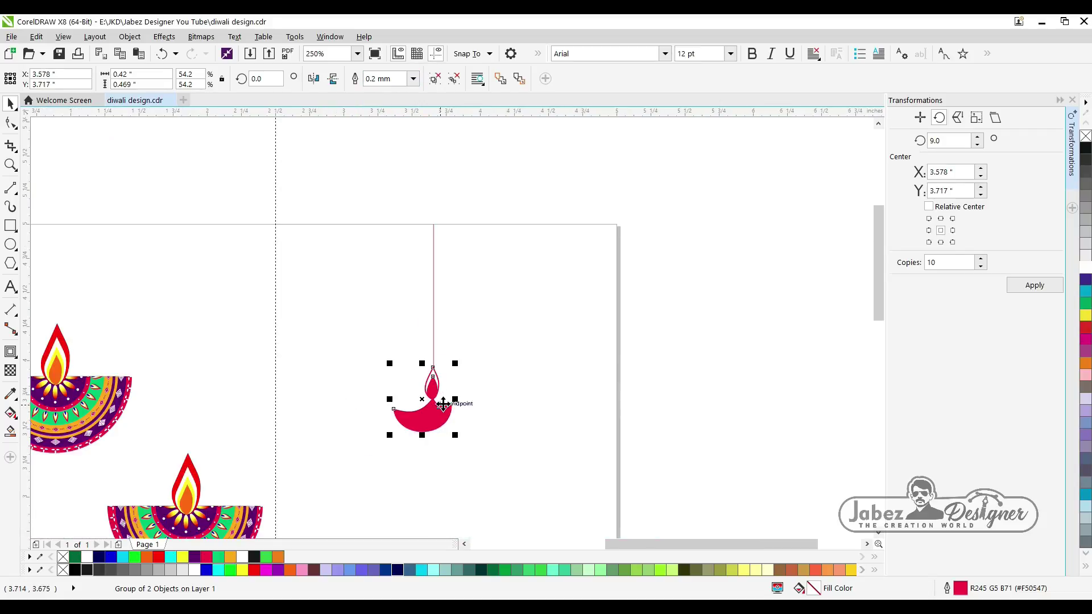
- Set the vertical hanging line's outline width to 0.2 mm
left_click(433, 321)
left_click(437, 79)
left_click(403, 121)
scroll(459, 192, "down", 2)
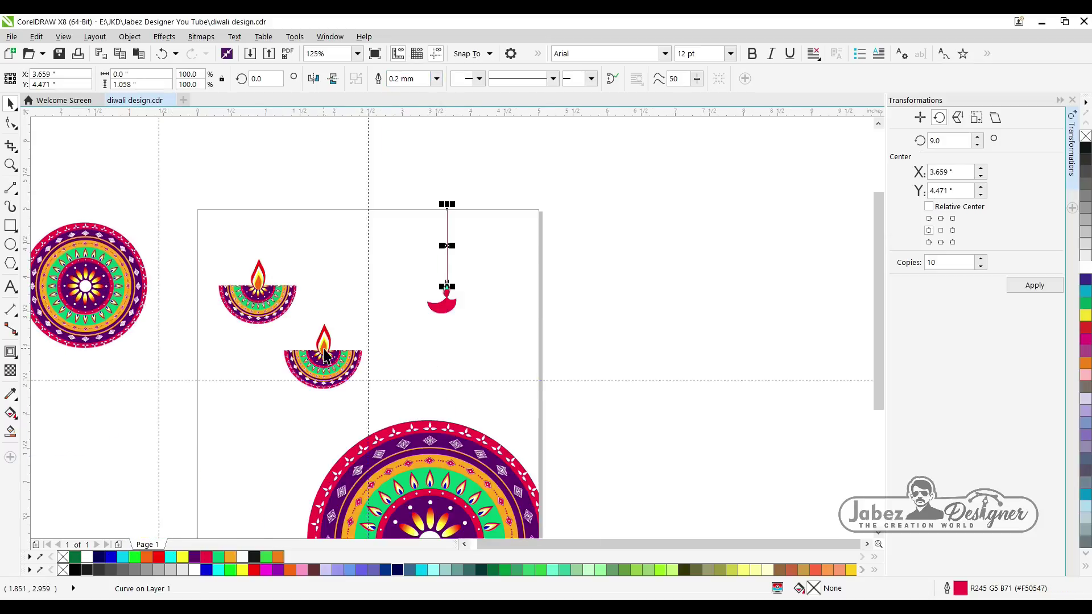
- Shrink the two mandala diya lamps and reposition them in the page's upper-left area
left_click(321, 364)
left_click_drag(372, 391, 359, 400)
left_click_drag(322, 356, 304, 350)
left_click_drag(274, 304, 272, 283)
left_click(271, 283)
left_click(306, 346, "shift")
left_click_drag(341, 379, 322, 360)
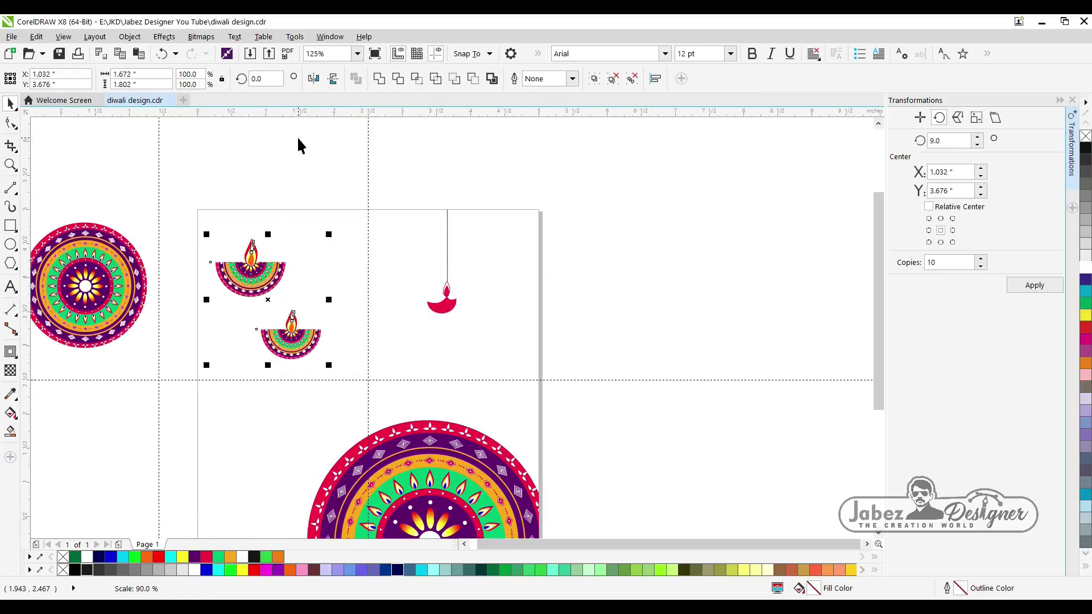
left_click(426, 203)
- Duplicate the crimson lamp with its hanging line twice, placing one copy lower in the middle and one level with the original
scroll(431, 200, "up", 2)
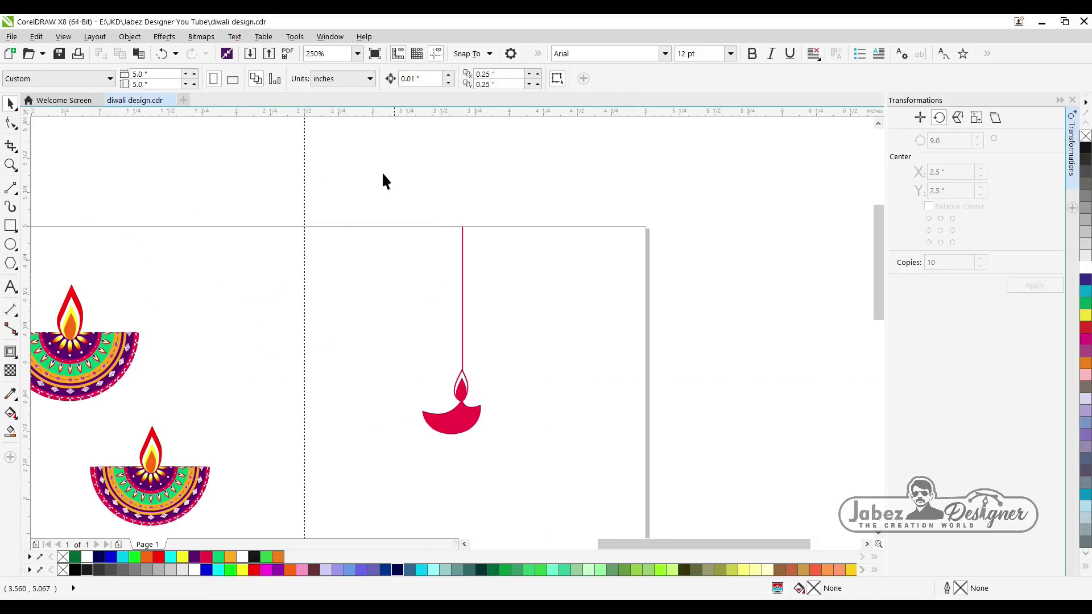
left_click(472, 417)
left_click_drag(472, 416, 484, 447)
right_click(484, 447)
left_click_drag(485, 447, 566, 406)
right_click(566, 406)
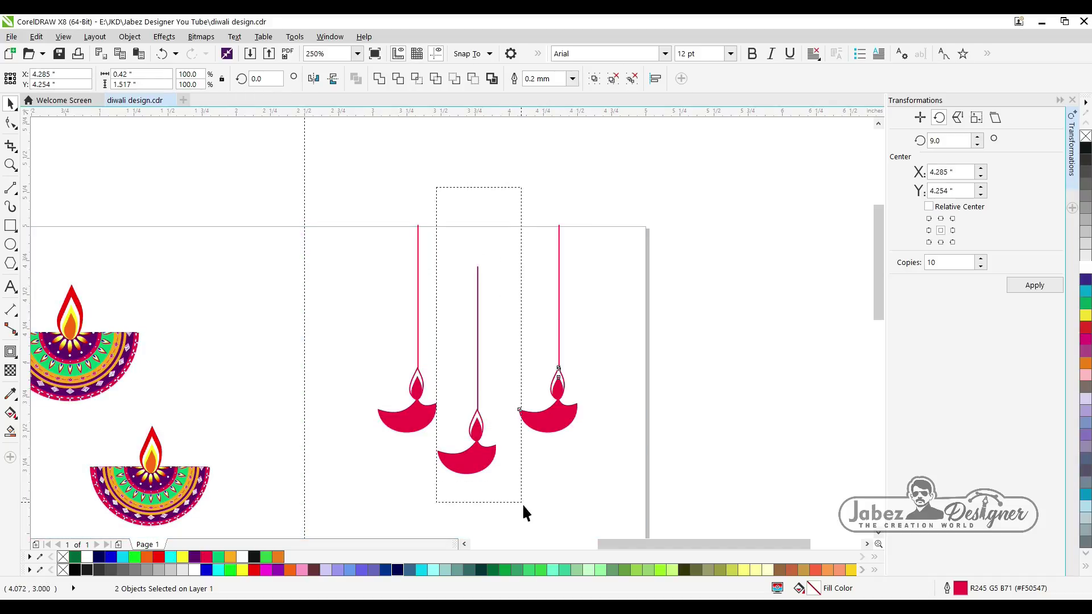
- Centre the lower crimson lamp between the other two and extend its hanging line up to the page's top edge
left_click(500, 476)
left_click_drag(520, 494, 520, 494)
left_click_drag(476, 453, 485, 452)
left_click(462, 179)
left_click(487, 300)
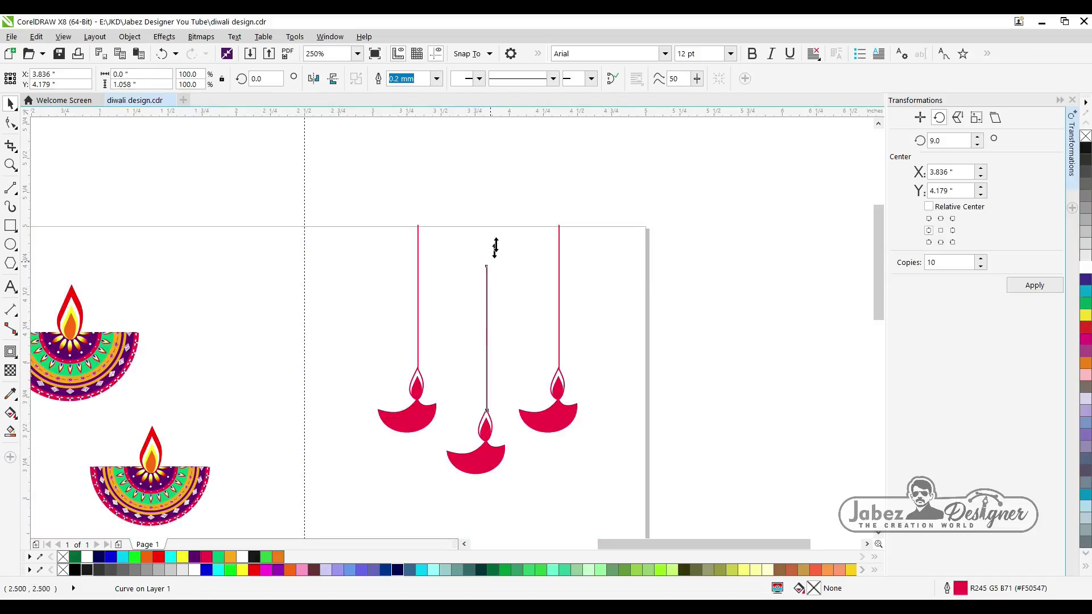
- Draw a white circle about 0.083 in across on the left hanging line, with a 0.2 mm crimson outline
left_click(417, 234)
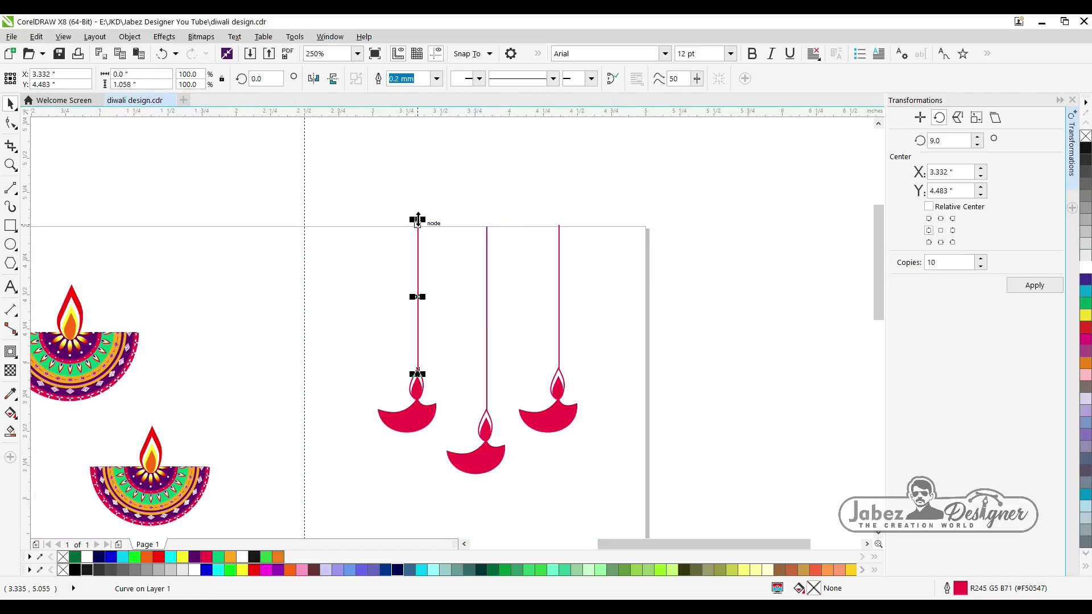
key("F7")
scroll(410, 319, "up", 1)
left_click_drag(415, 298, 437, 324)
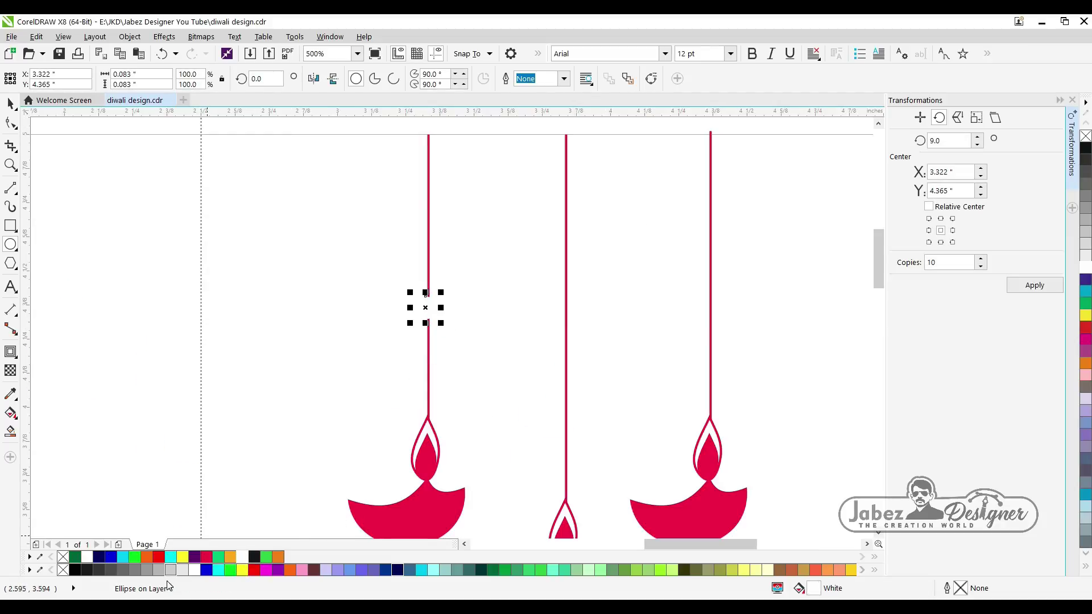
right_click(210, 559)
scroll(387, 234, "up", 1)
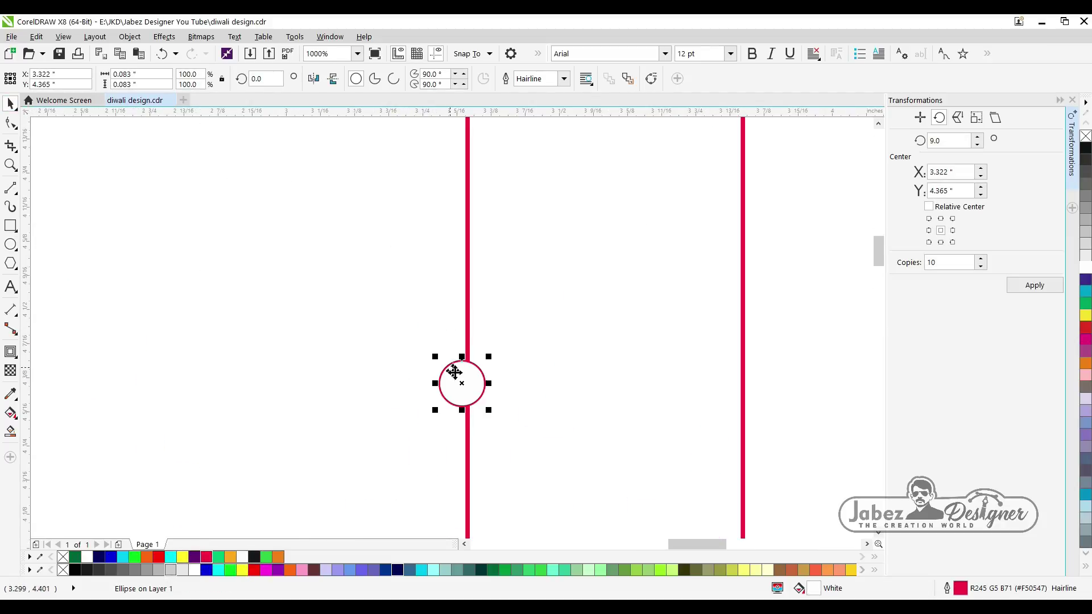
left_click(563, 78)
left_click(532, 117)
- Add two progressively smaller circle copies above and below the white circle, the smallest about 0.026 in, as a bead ornament
left_click_drag(468, 385, 467, 426)
right_click(469, 310)
right_click(467, 427)
left_click_drag(468, 425, 464, 322)
right_click(473, 309)
scroll(473, 309, "up", 1)
scroll(464, 321, "down", 2)
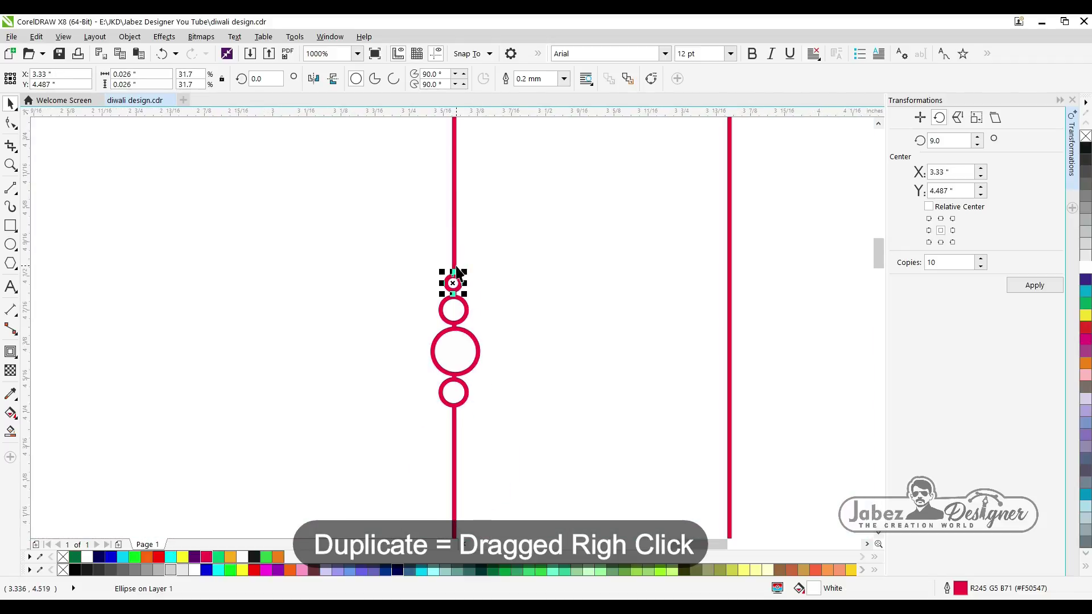
scroll(454, 425, "down", 4)
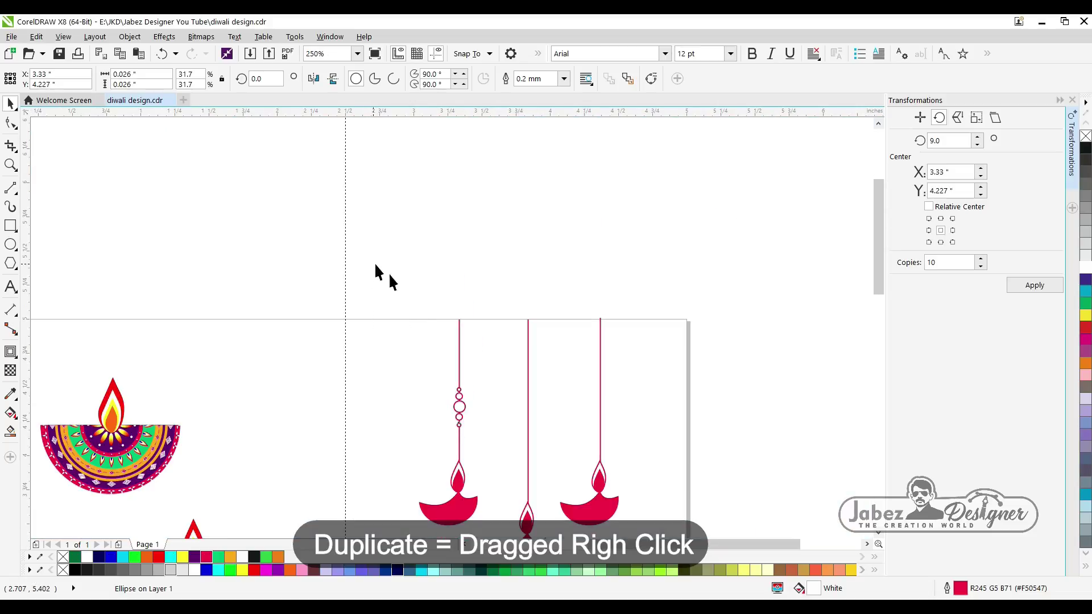
- Group the five bead circles and duplicate the ornament so the left and middle lines carry two and the right line one
left_click(460, 407)
scroll(476, 411, "up", 2)
left_click_drag(444, 405, 566, 411)
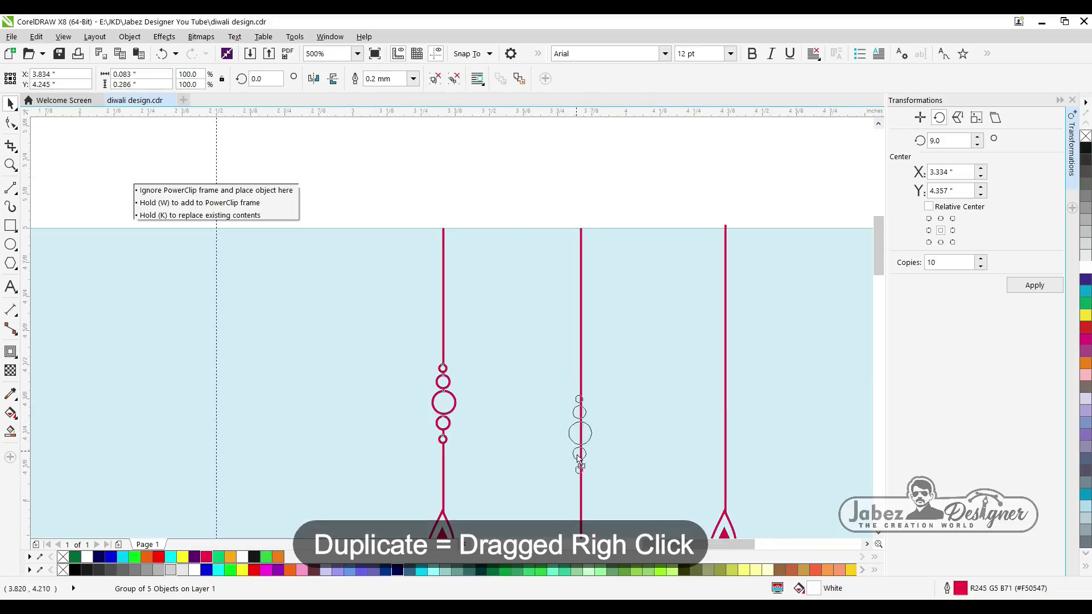
left_click_drag(575, 476, 581, 340)
right_click(581, 340)
left_click_drag(581, 340, 447, 284)
right_click(726, 438)
right_click(446, 283)
- Centre the bead ornaments horizontally on the left and middle hanging lines
left_click_drag(378, 164, 479, 469)
key("c")
left_click_drag(517, 145, 621, 526)
left_click(618, 222, "shift")
key("c")
key("ctrl+z")
left_click(592, 203)
scroll(555, 158, "down", 2)
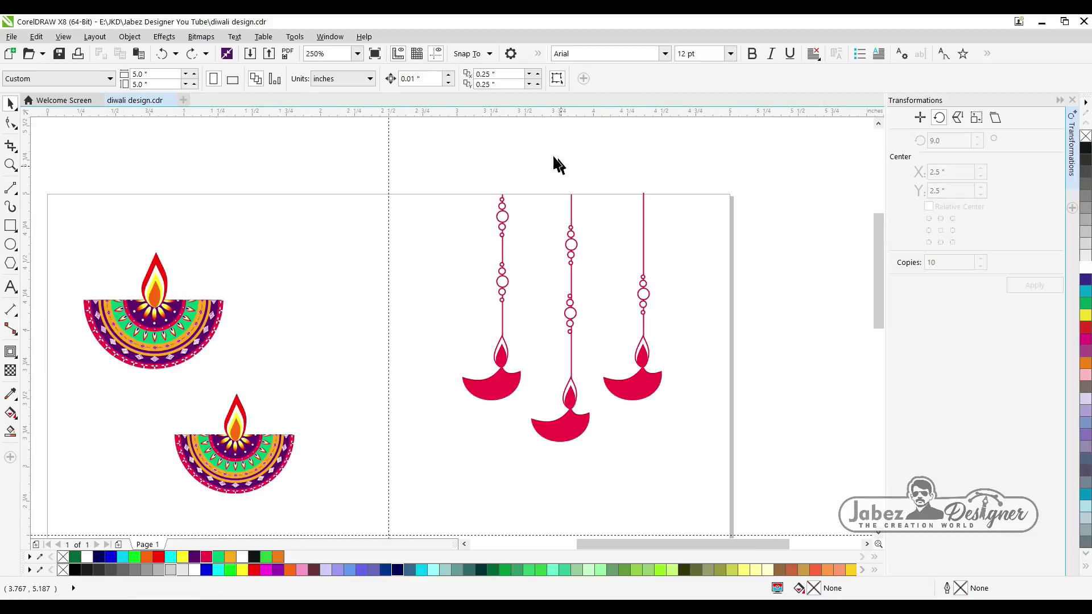
- Centre the right bead ornament on its hanging line and move it higher
left_click_drag(598, 398, 600, 399)
left_click_drag(609, 146, 682, 380)
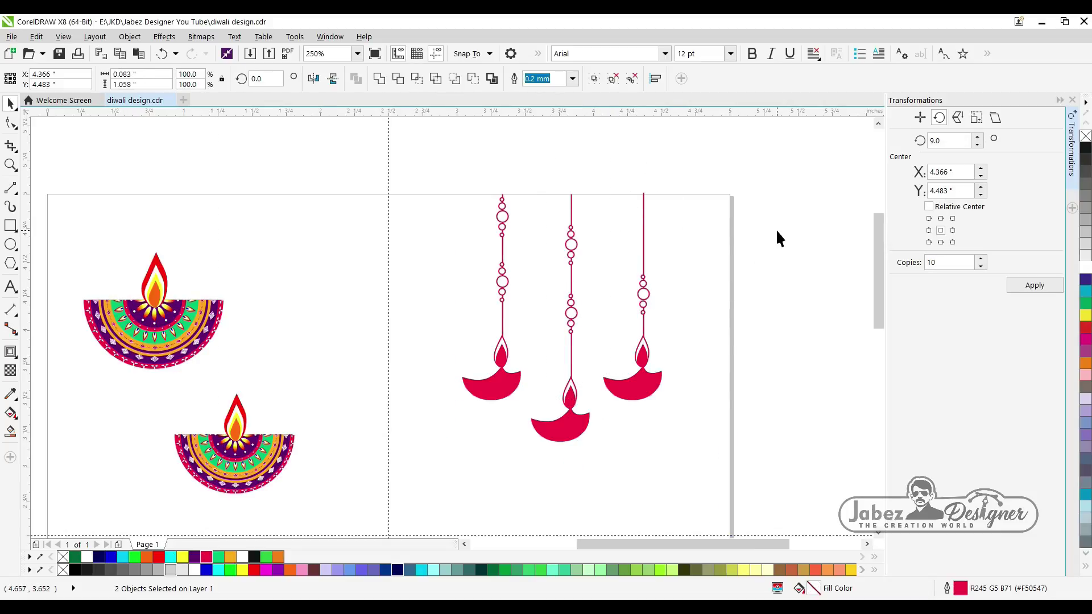
left_click_drag(649, 298, 647, 259)
left_click(599, 217)
- Group the three hanging lamps with their lines and beads, and shrink the group to about 1.226 by 1.536 in
scroll(598, 217, "down", 2)
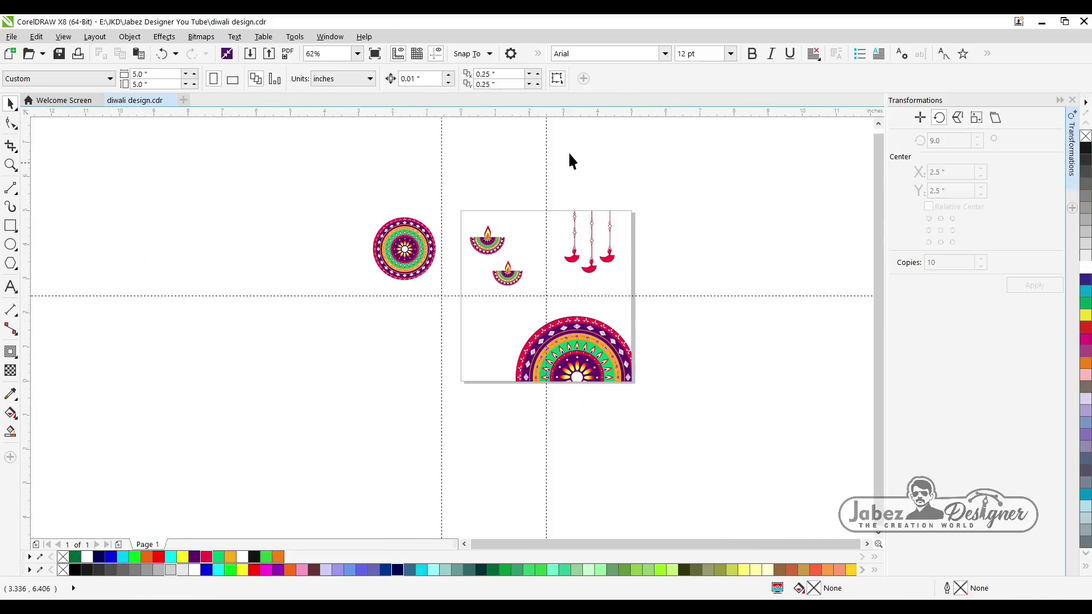
scroll(569, 241, "up", 1)
key("ctrl+g")
left_click_drag(554, 309, 574, 291)
left_click(575, 302)
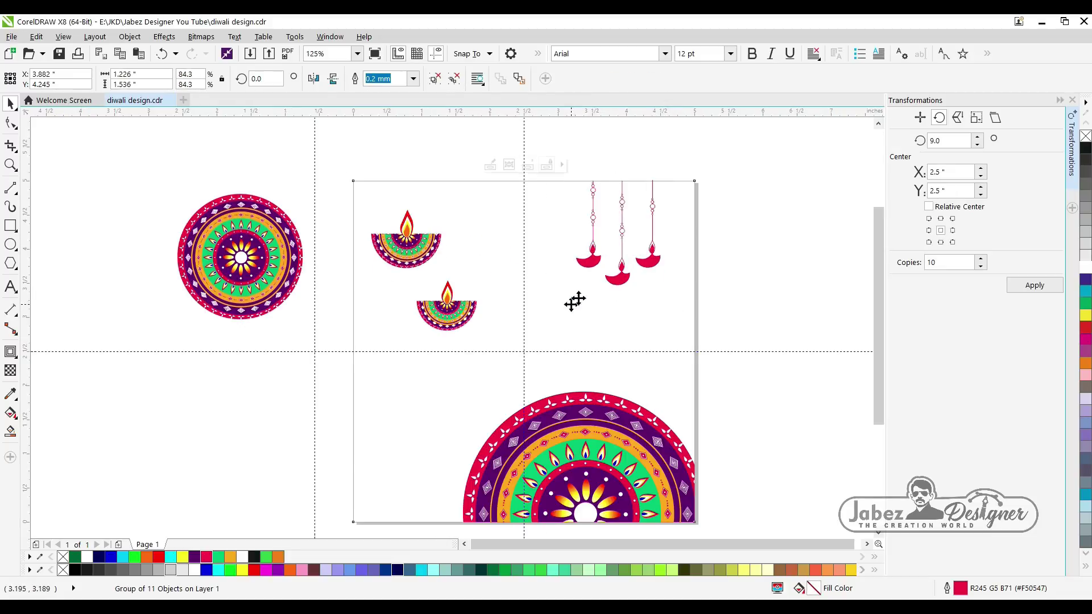
- Nudge the lower diya lamp slightly left and move the hanging lamps group closer to the page's right edge
left_click_drag(476, 310, 471, 310)
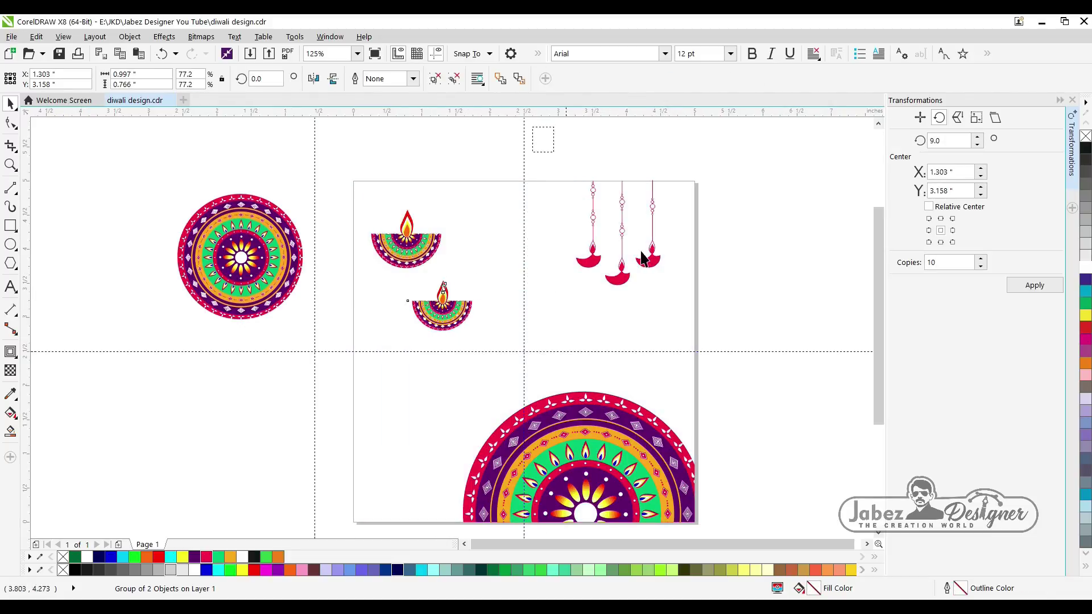
left_click(646, 256)
mouse_move(624, 300)
left_mouse_down()
mouse_move(632, 277)
mouse_move(634, 314)
left_mouse_up()
scroll(592, 308, "down", 2)
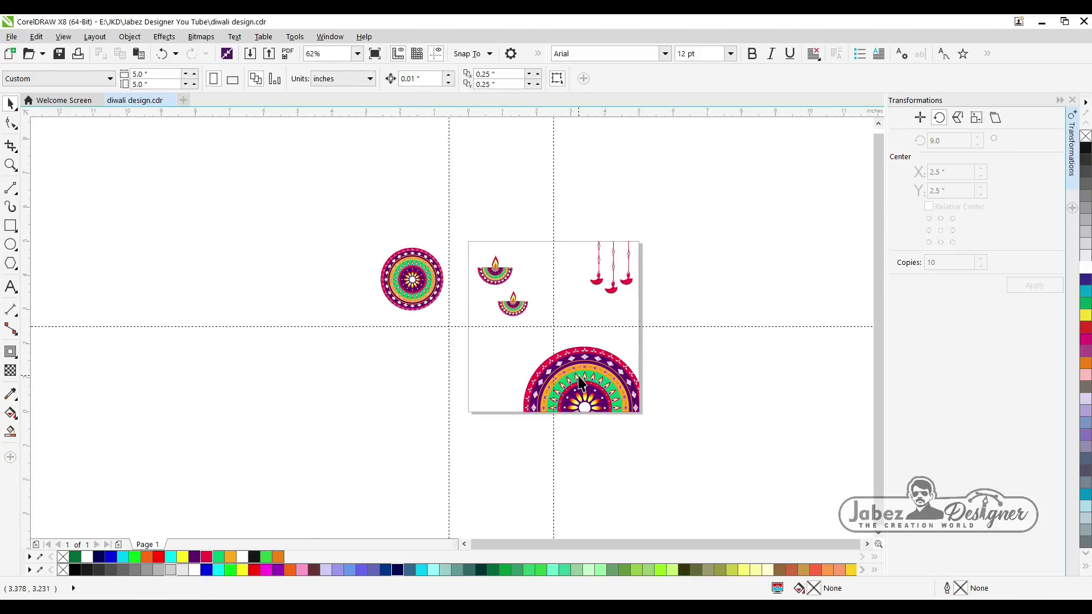
- Edit the clipped corner mandala's contents and move the mandala slightly down and left
scroll(582, 375, "up", 2)
left_click(581, 376, "ctrl")
left_click_drag(590, 368, 586, 374)
left_click(803, 268, "ctrl")
scroll(675, 248, "down", 1)
scroll(547, 162, "up", 1)
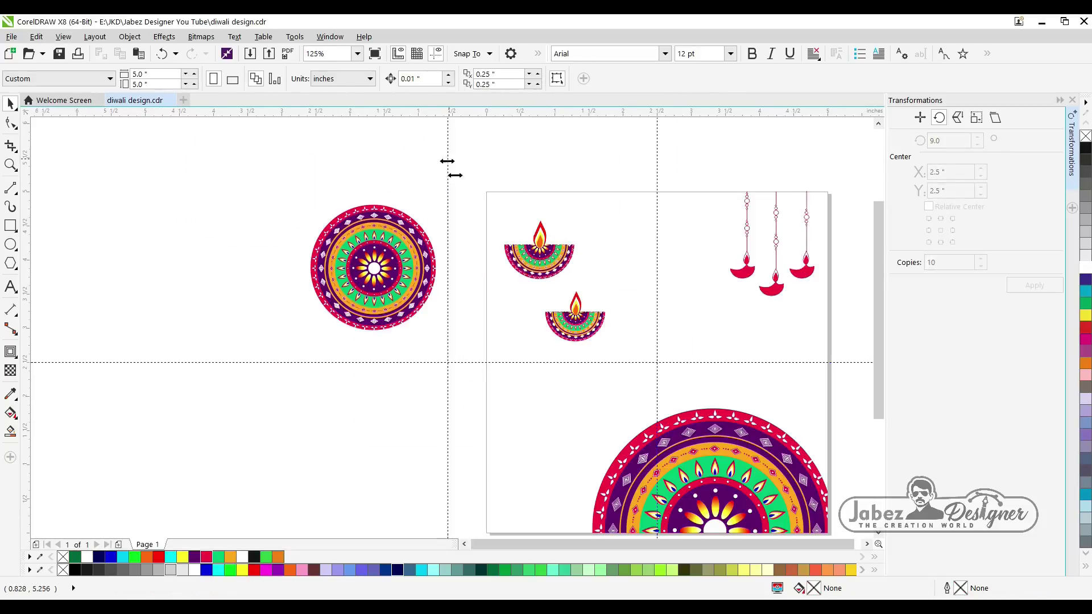
- Shrink the two diya lamps together and place them nearer the page's upper-left corner
left_click(448, 169)
key("Delete")
left_click_drag(500, 216, 567, 302)
- Add the words "Happy" and "Diwali" as separate 24 pt Arial texts, staggered above the large mandala
left_click(48, 287)
left_click(616, 325)
type("Happy")
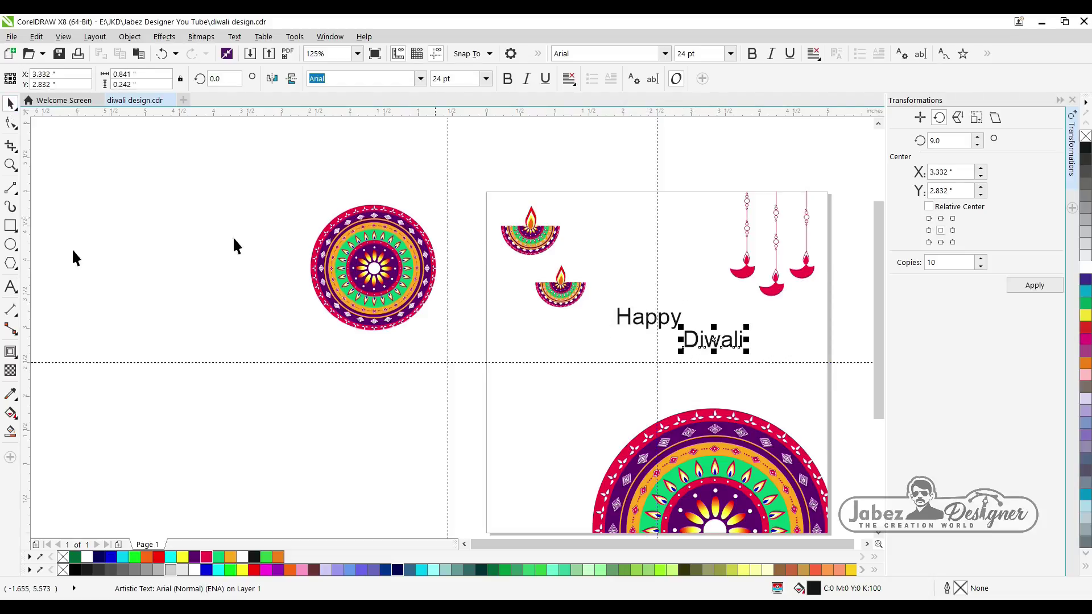
- Create a page-sized 5 by 5 in background rectangle with a light grey #E6E6E6 fill
double_click(11, 226)
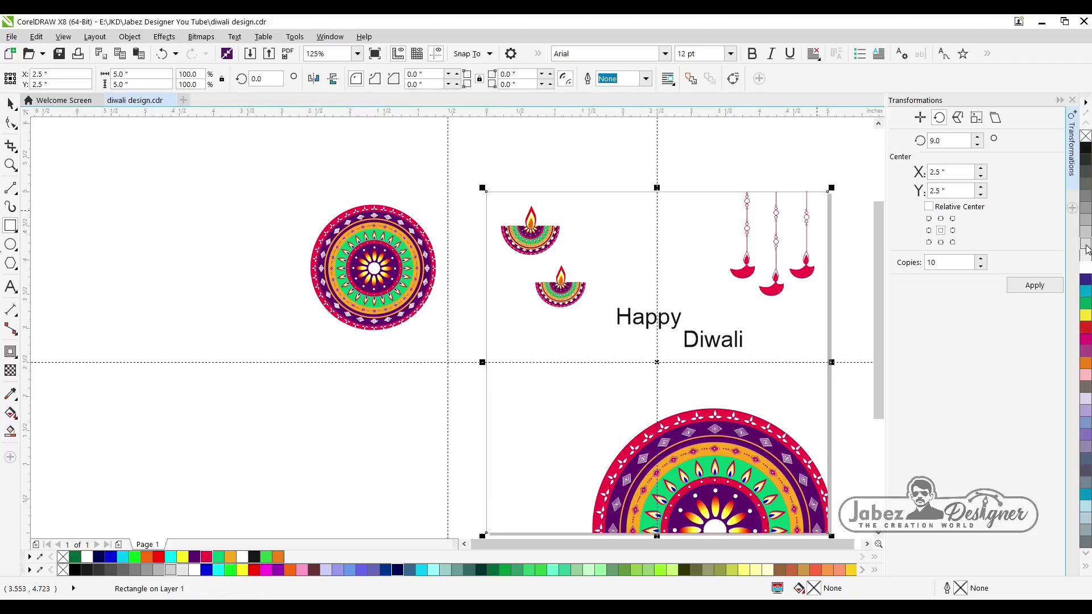
left_click(141, 572)
left_click(185, 571)
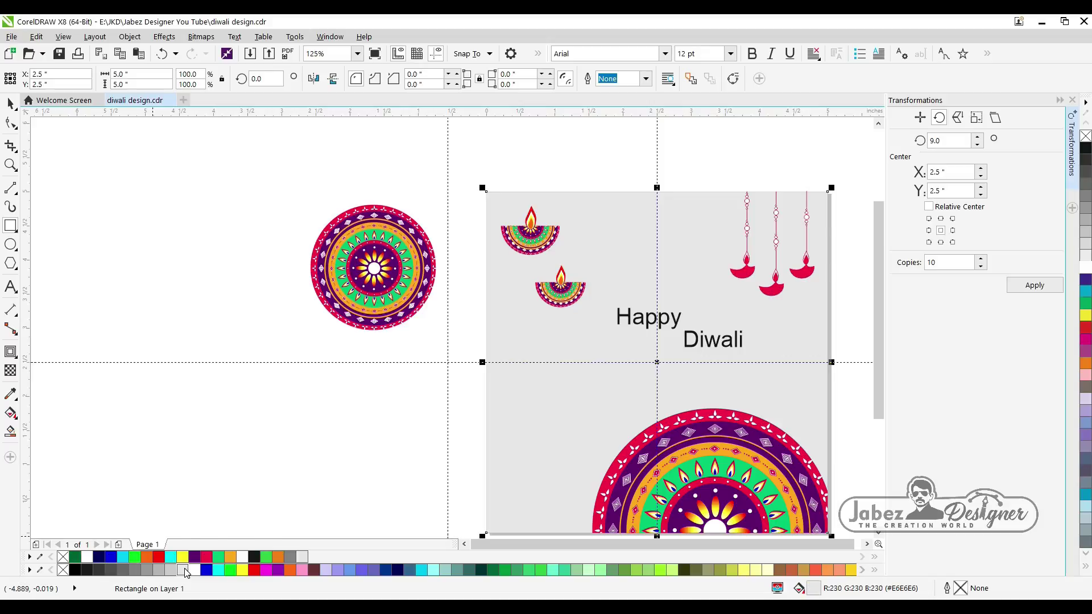
- Apply an elliptical fountain fill to the background rectangle, fading from a white centre to light grey edges
key("g")
left_click(53, 79)
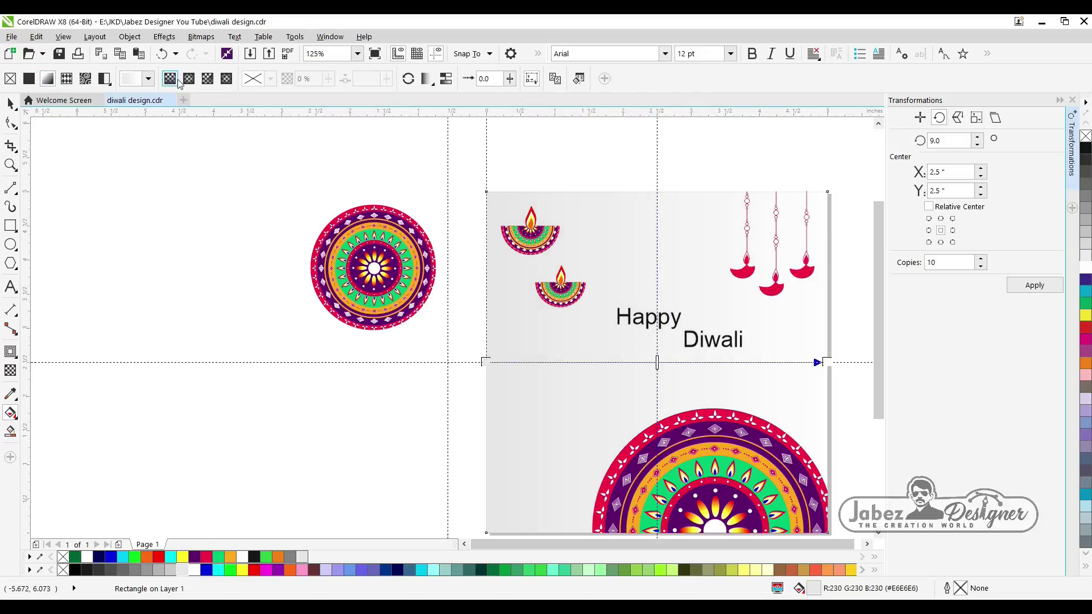
left_click(206, 79)
left_click(188, 79)
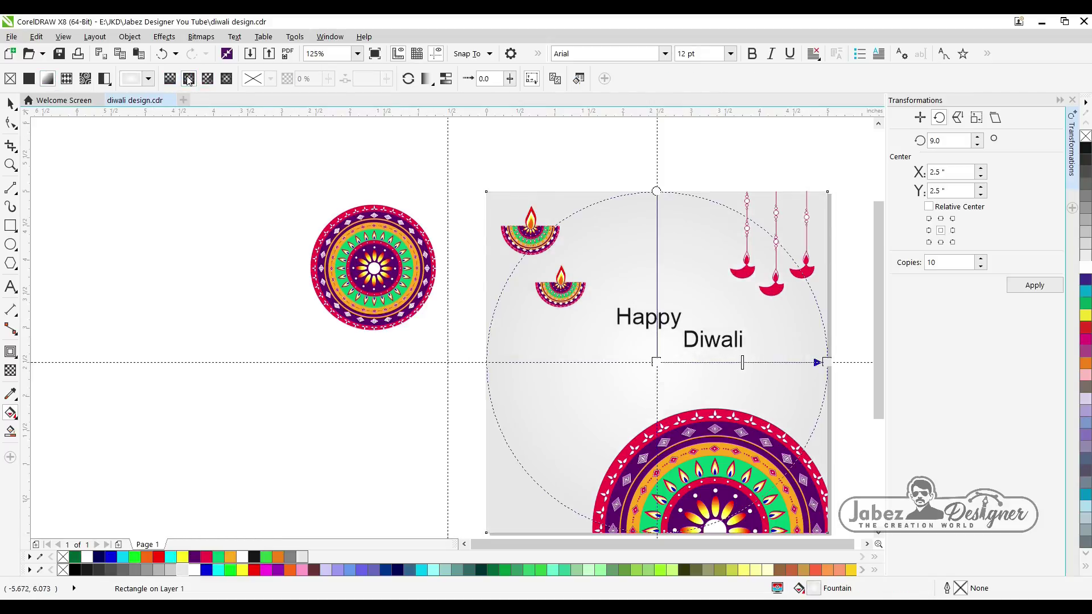
left_click(11, 103)
left_click(61, 200)
- Set the "Happy" text in Playball at about 52 pt and move "Diwali" below it
left_click(652, 323)
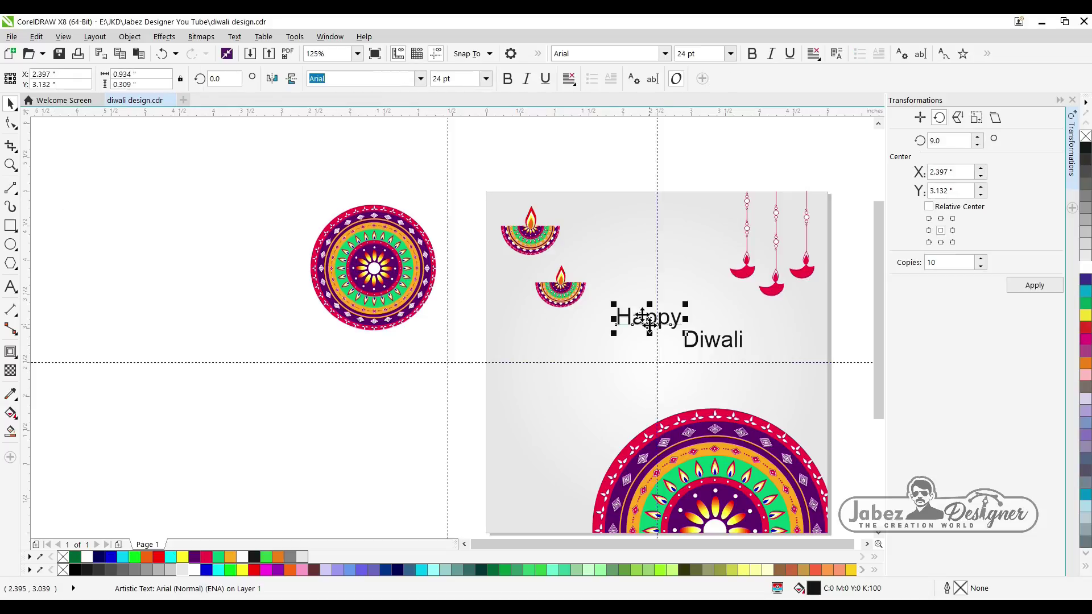
left_click(421, 79)
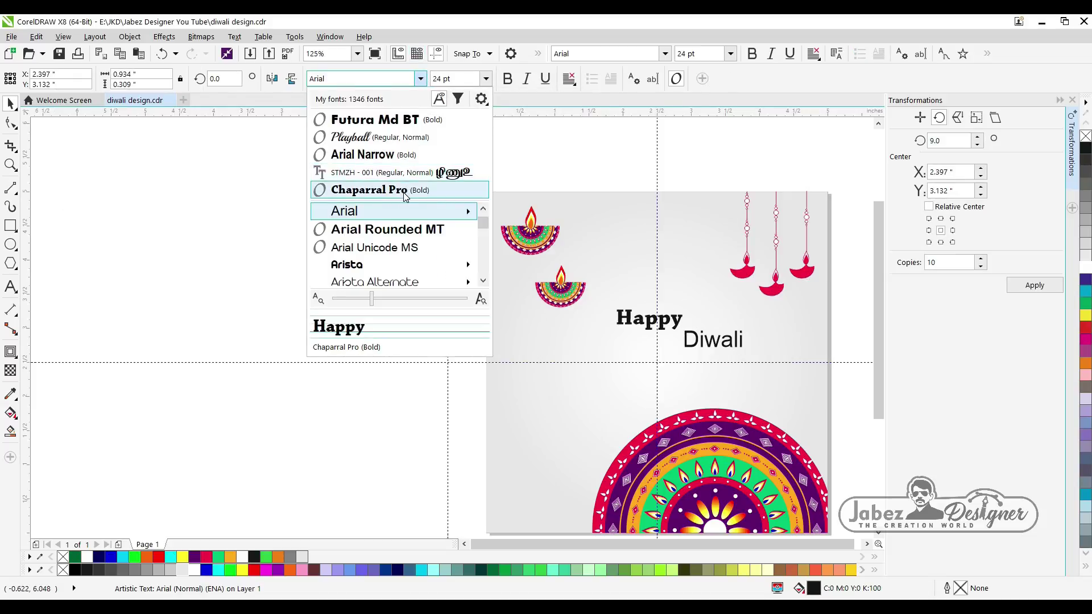
left_click(386, 143)
left_click_drag(670, 339, 723, 390)
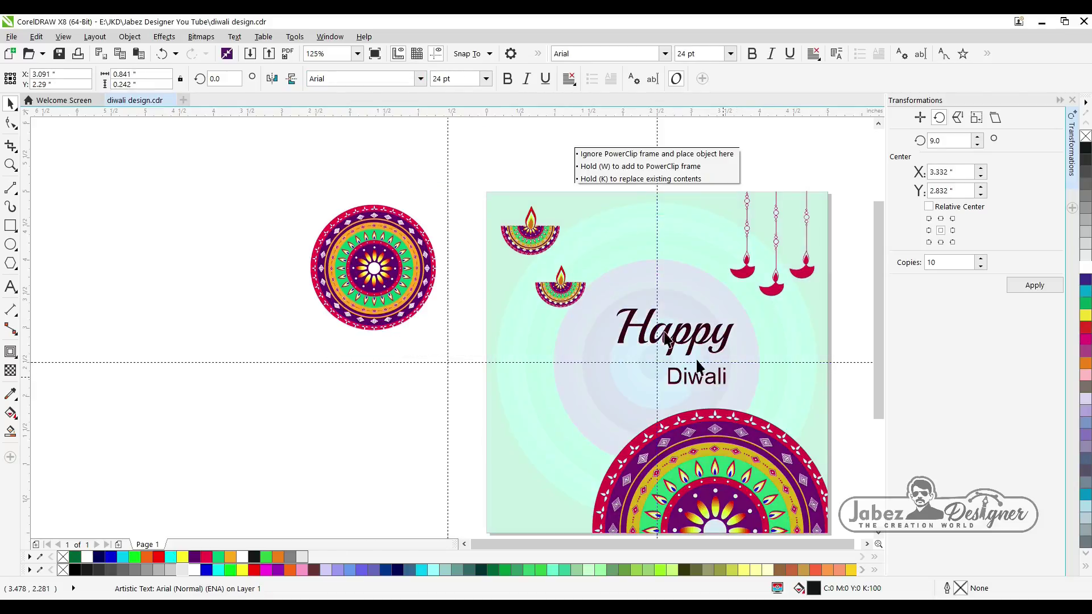
- Set the "Diwali" text in Playball at about 43 pt and move both words slightly higher on the page
left_click(421, 78)
left_click(398, 129)
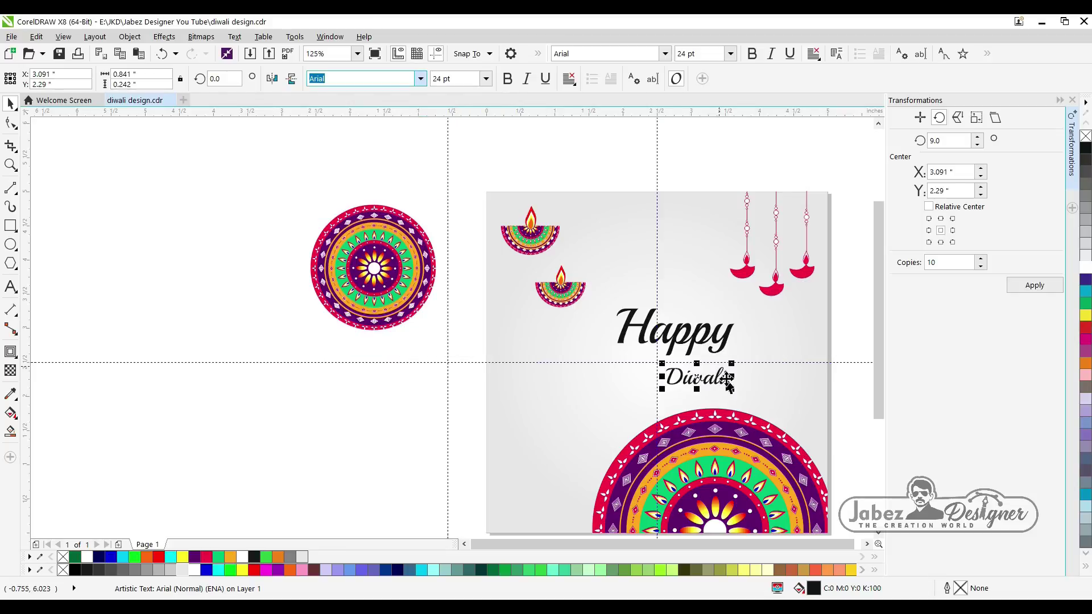
mouse_move(731, 390)
left_mouse_down()
mouse_move(780, 415)
mouse_move(779, 404)
mouse_move(716, 381)
left_mouse_up()
left_click(701, 318)
key("ctrl+z")
key("ctrl+z")
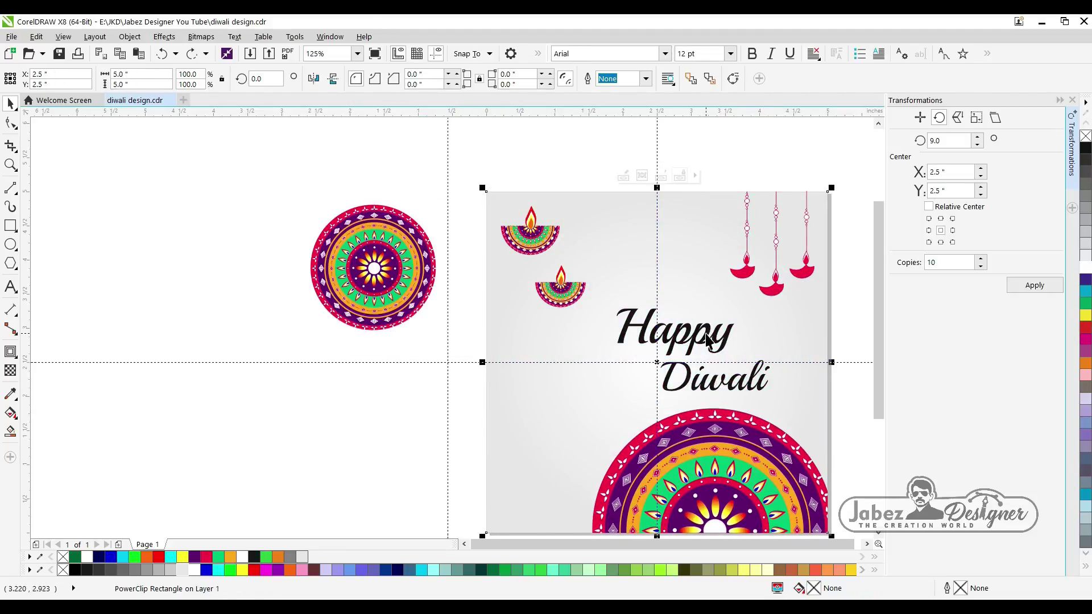
left_click_drag(697, 381, 695, 368)
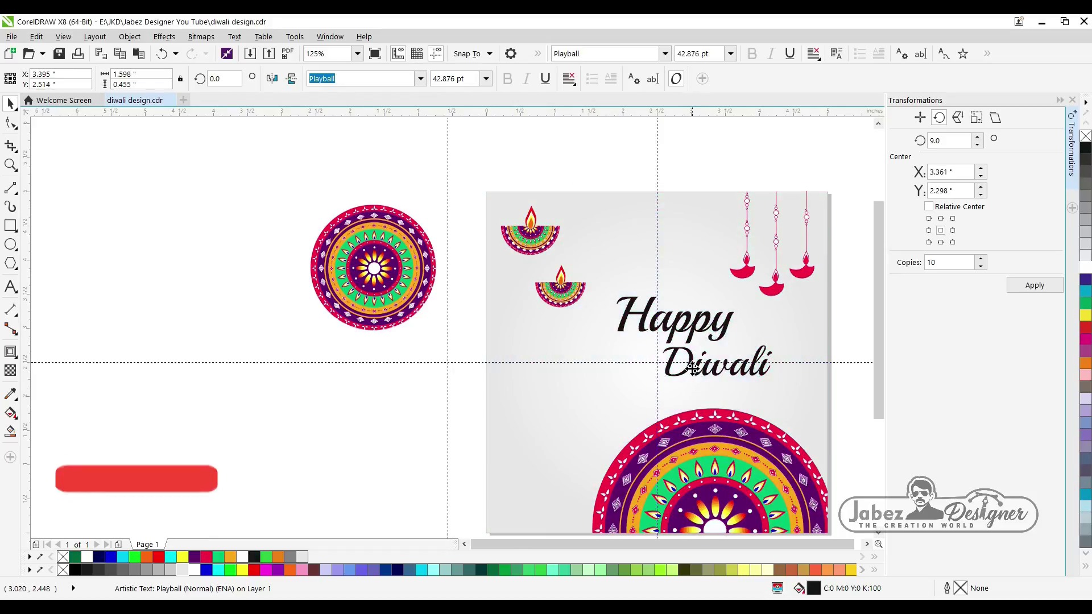
- Give the "Happy" text a horizontal linear fountain fill running from red to purple
scroll(695, 367, "up", 3)
left_click(689, 307)
key("g")
left_click_drag(544, 270, 760, 274)
left_click_drag(158, 557, 544, 270)
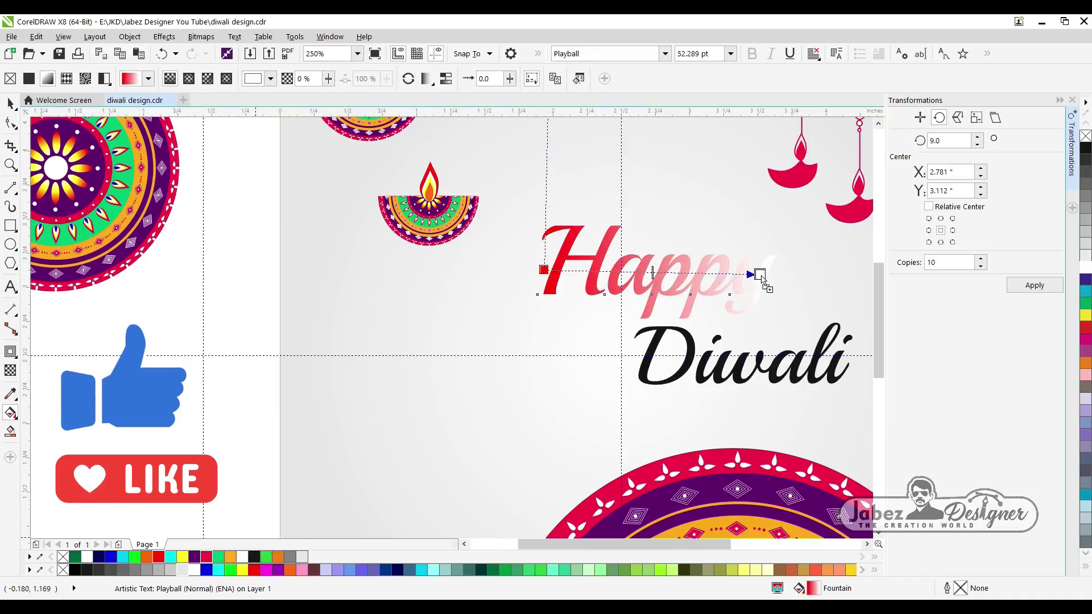
left_click_drag(762, 277, 760, 276)
left_click_drag(194, 557, 760, 276)
- Fill the "Diwali" text with solid purple #5F007C and move it slightly down and left
left_click(745, 375)
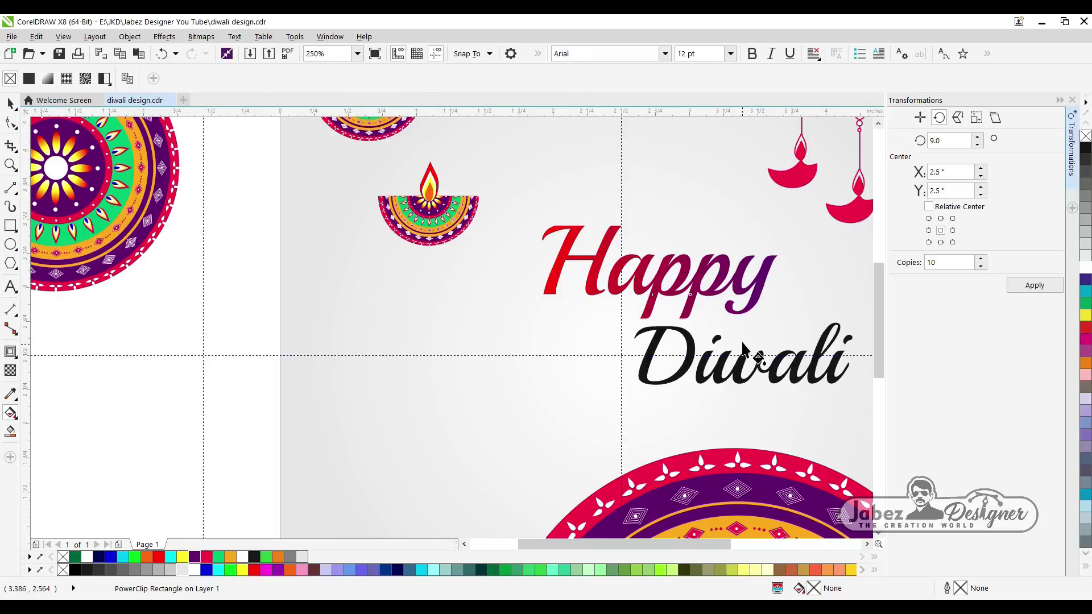
left_click(680, 375)
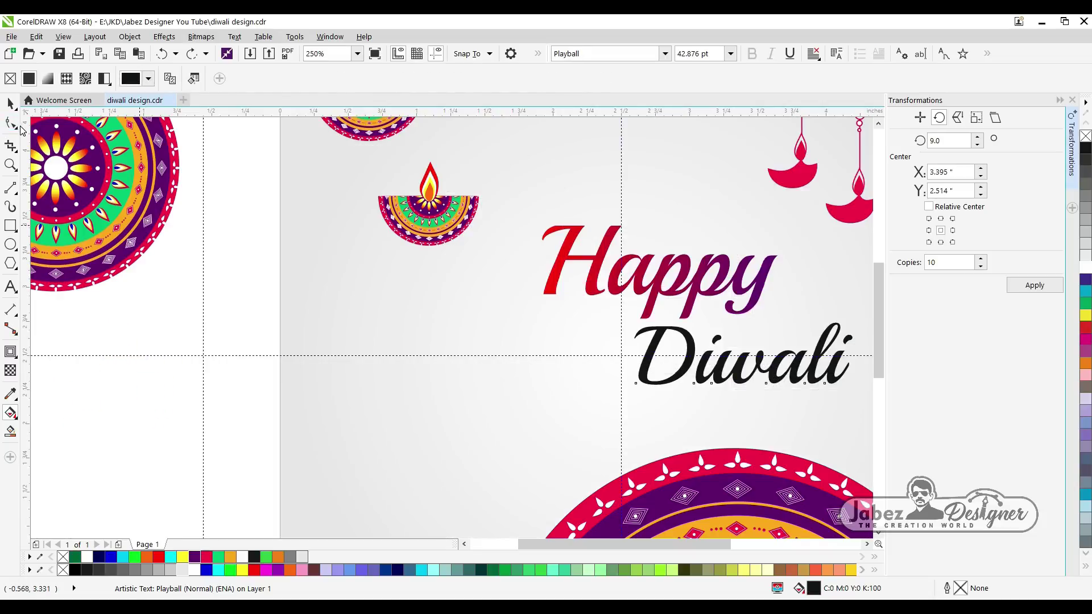
left_click(15, 126)
left_click(15, 108)
left_click(50, 105)
left_click(194, 558)
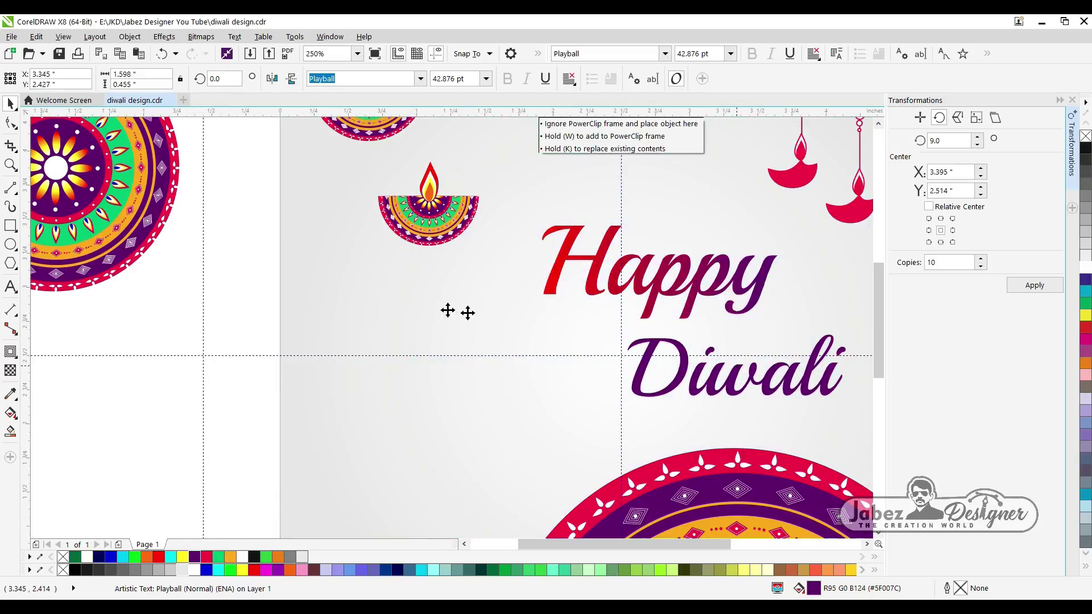
- Select "Happy" and "Diwali" together and shrink them slightly
scroll(438, 310, "down", 2)
left_click(764, 267)
left_click_drag(767, 244, 483, 361)
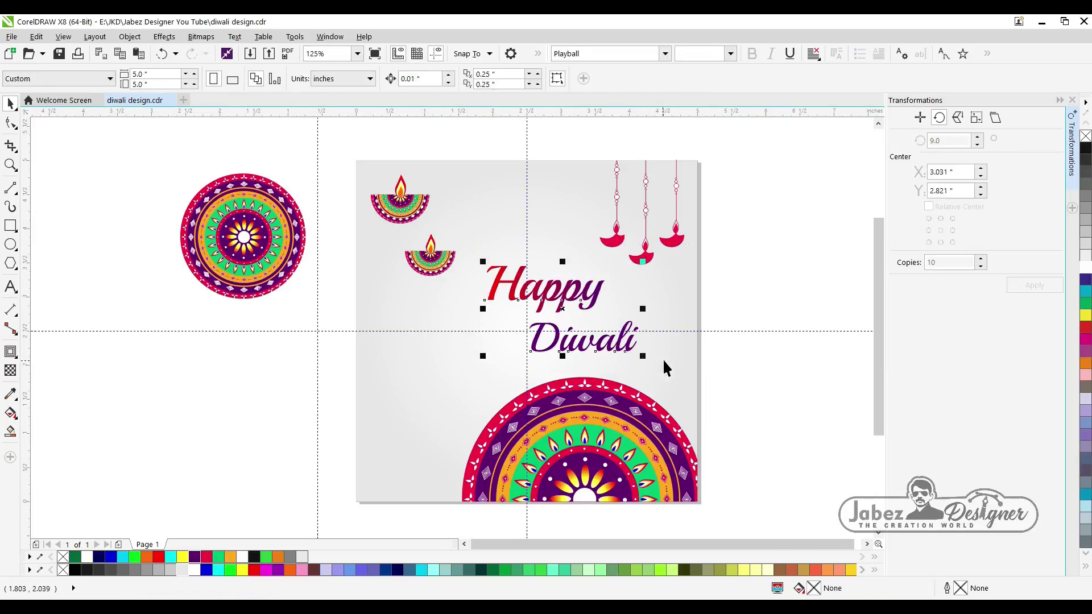
left_click(649, 353, "shift")
left_click_drag(766, 246, 394, 360)
left_click_drag(643, 356, 637, 355)
left_click(746, 269)
- Edit the clipped mandala's contents and move it slightly right and up within the page frame
double_click(574, 459)
left_click_drag(572, 457, 577, 452)
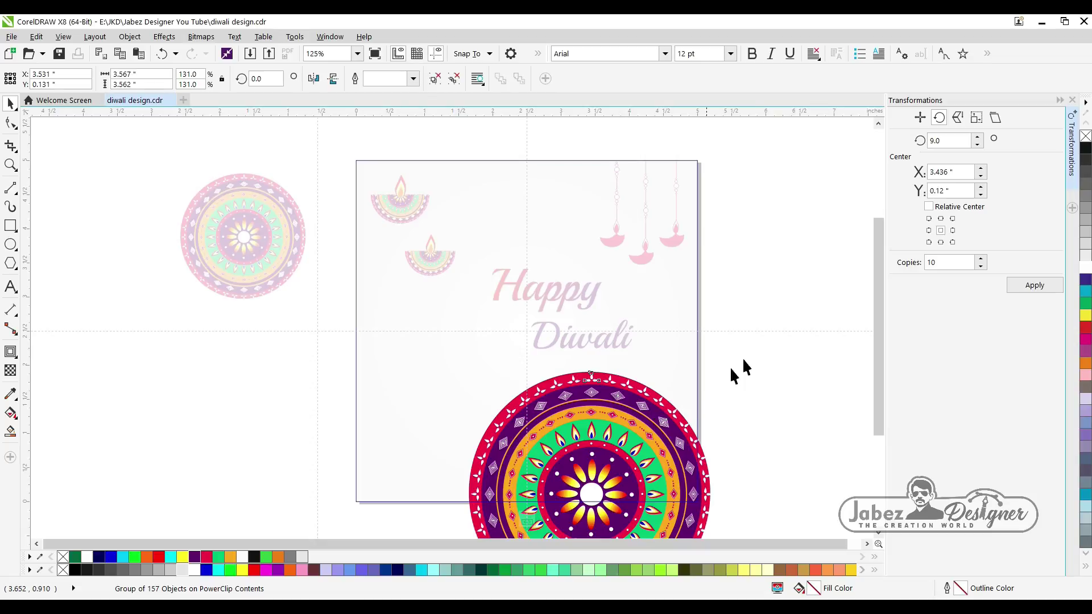
left_click(746, 367, "ctrl")
left_click(266, 369)
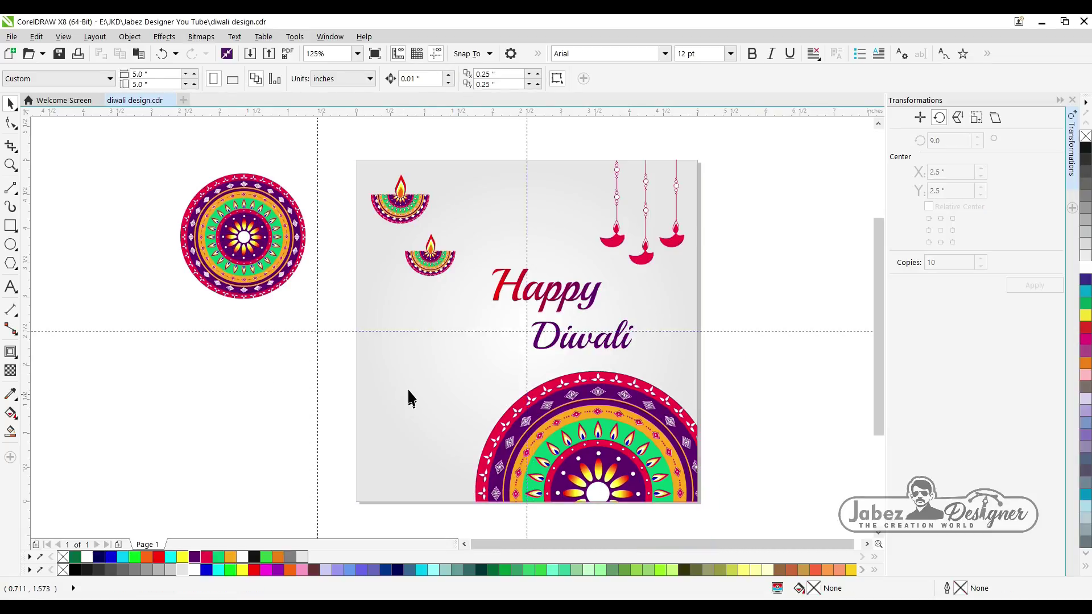
- Move the "Happy" and "Diwali" texts together slightly up and left, away from the large mandala
left_click_drag(465, 380, 465, 381)
left_click_drag(564, 311, 557, 295)
left_click(755, 246)
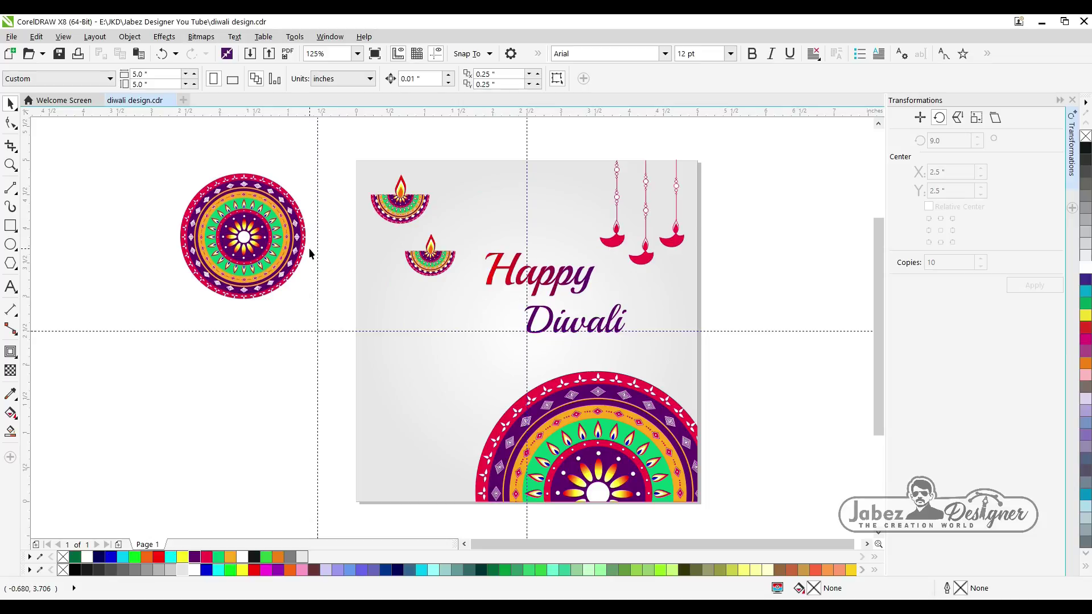